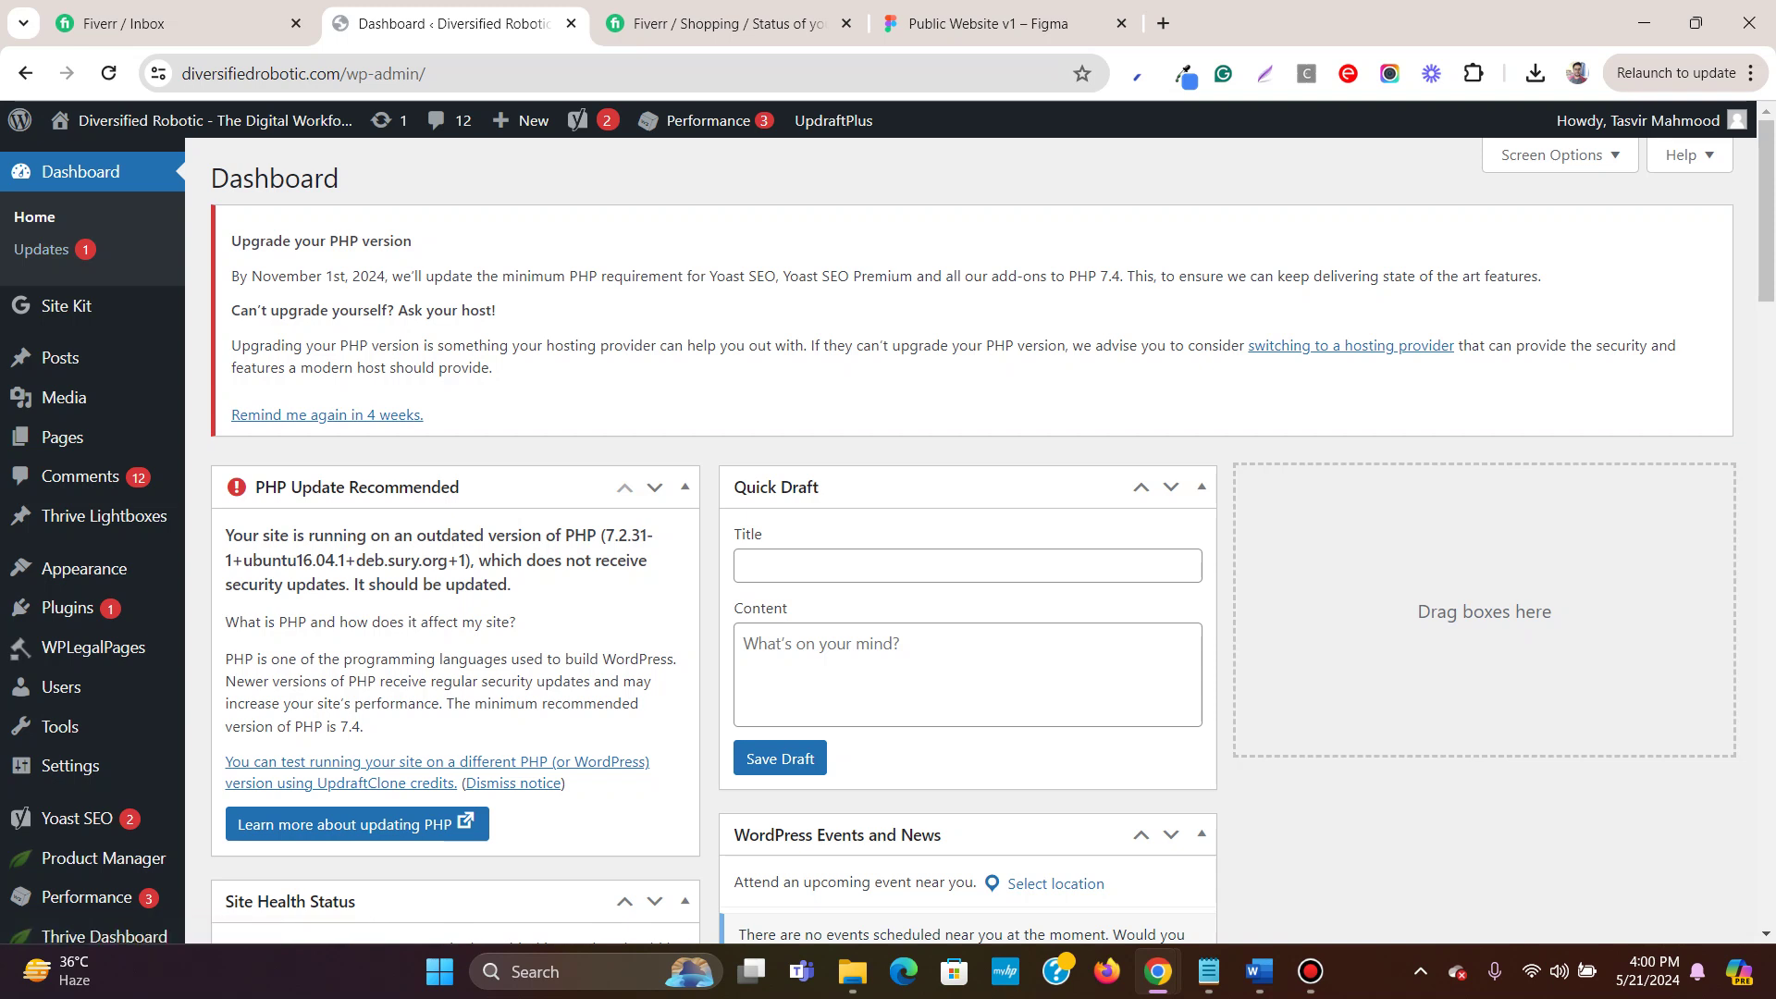
Highlight the PHP upgrade notice and the outdated PHP version paragraph on the Plugins page.
scroll(972, 537, "down", 1)
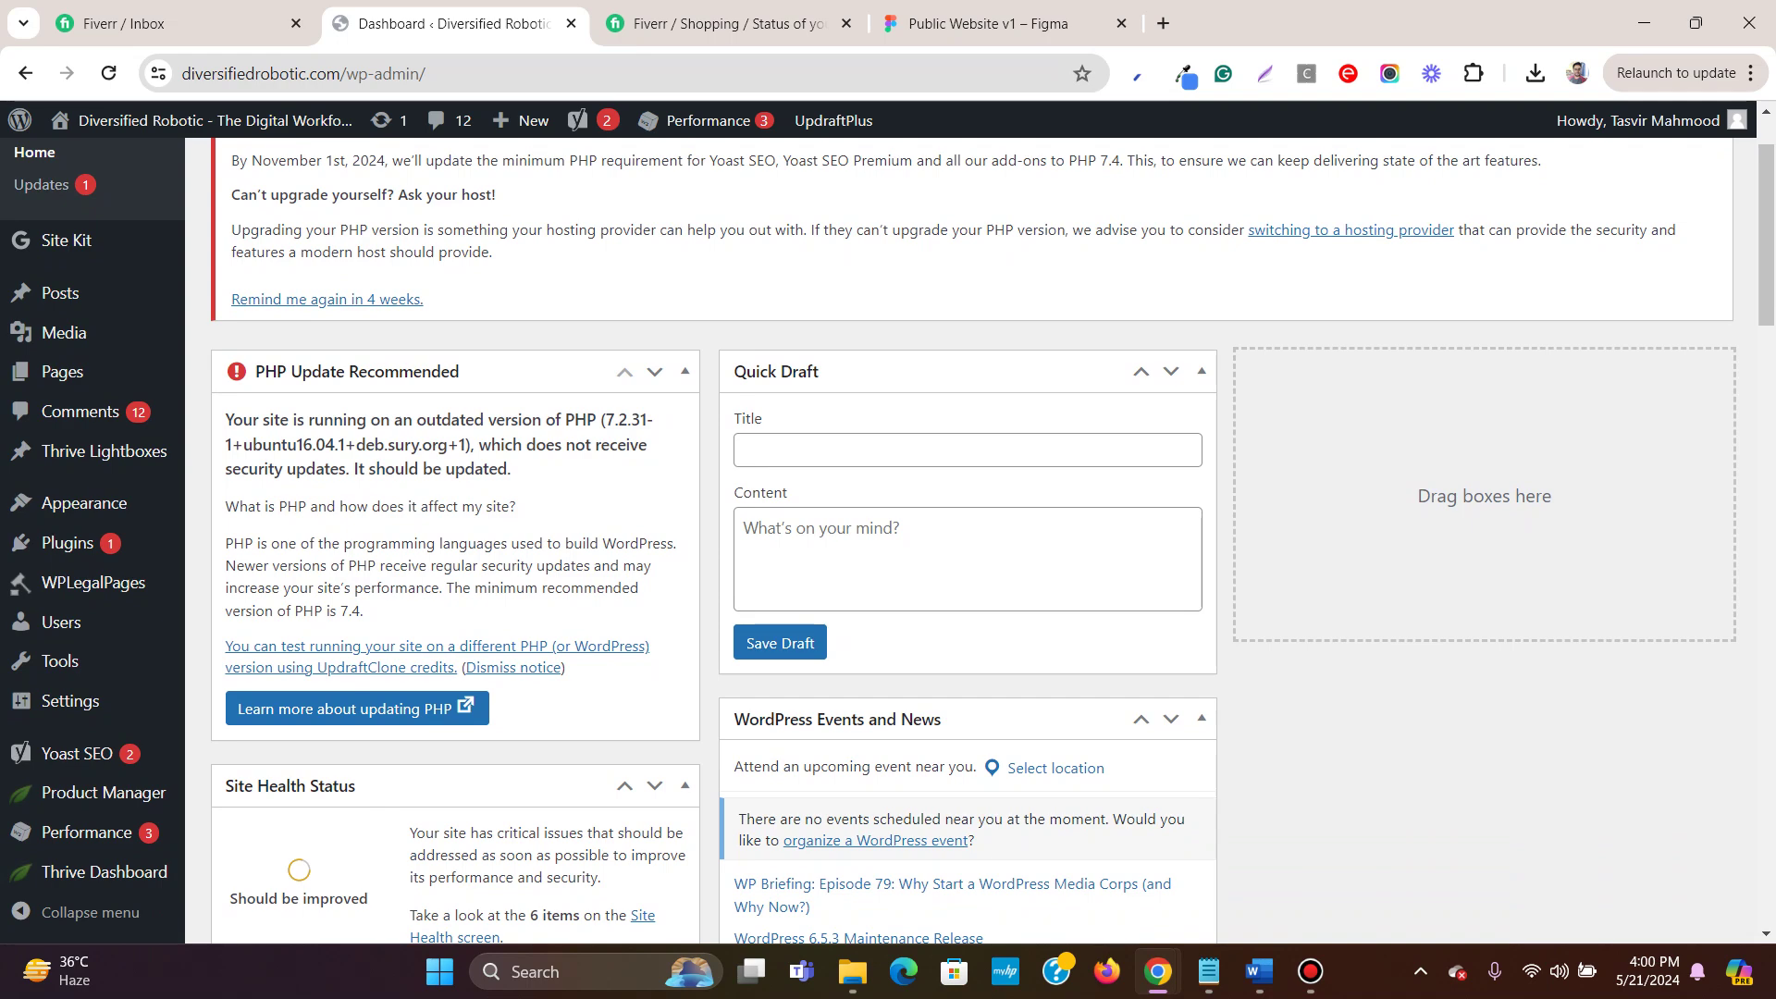
scroll(972, 536, "up", 1)
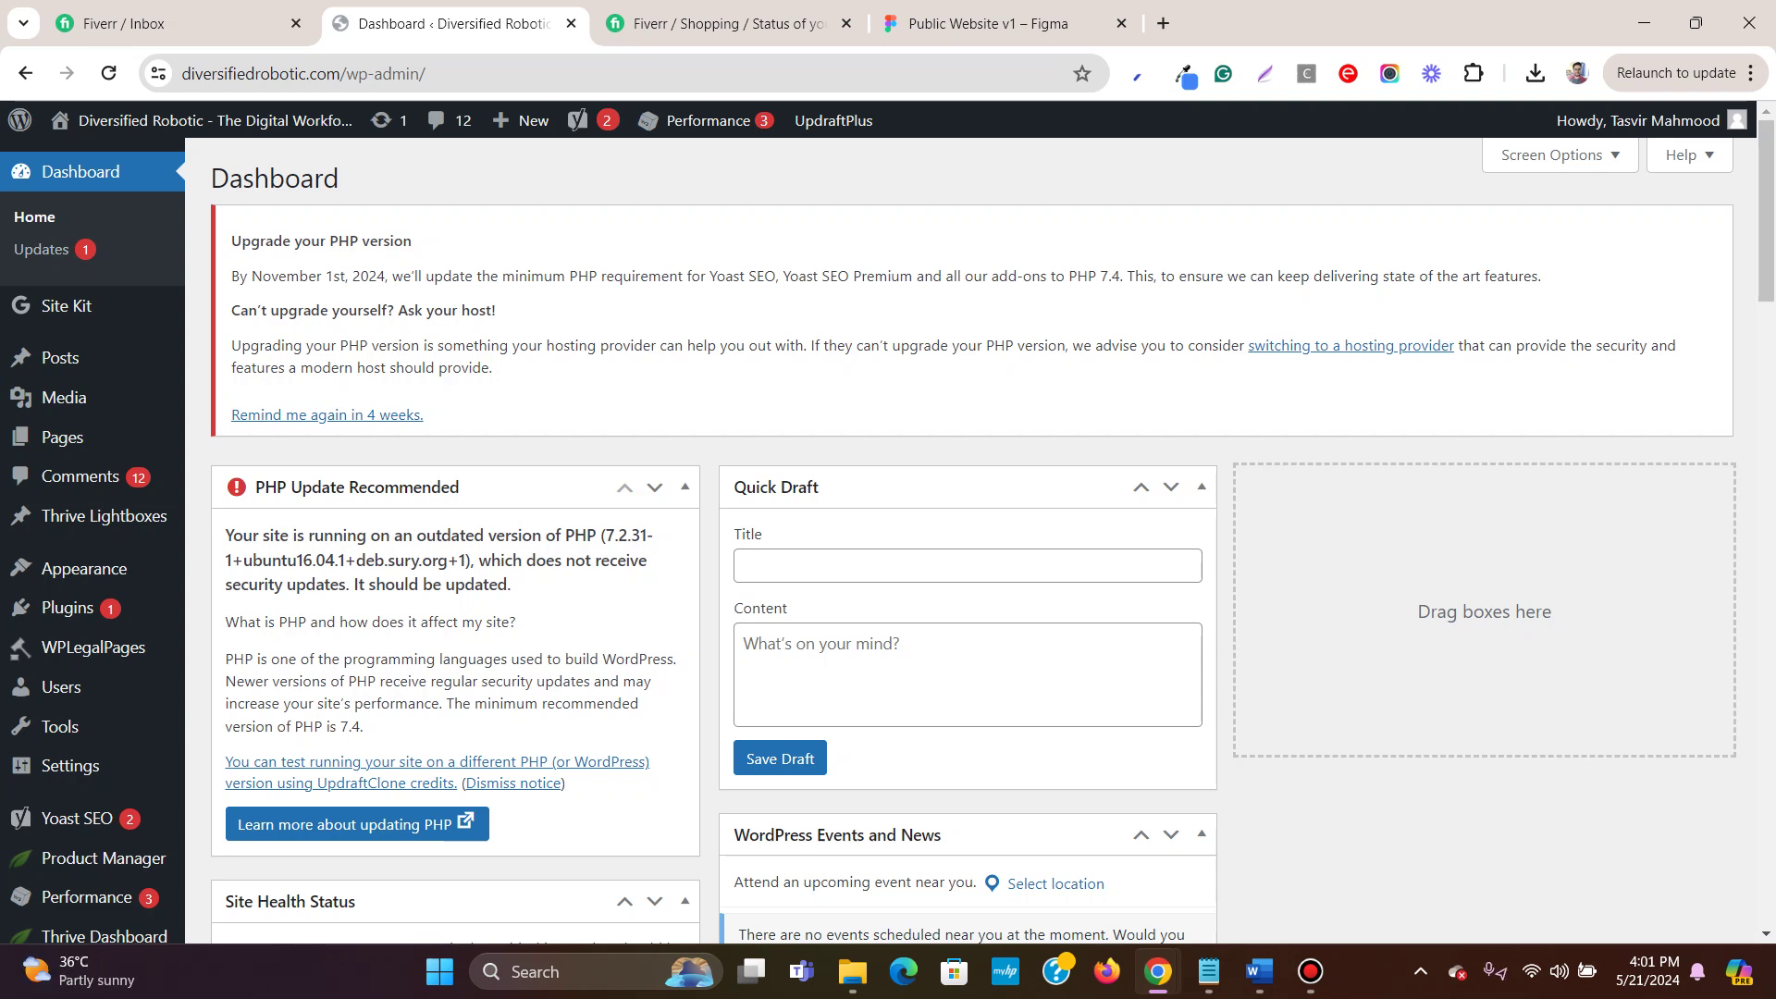
left_click_drag(230, 240, 494, 367)
left_click(494, 368)
left_click_drag(241, 535, 600, 535)
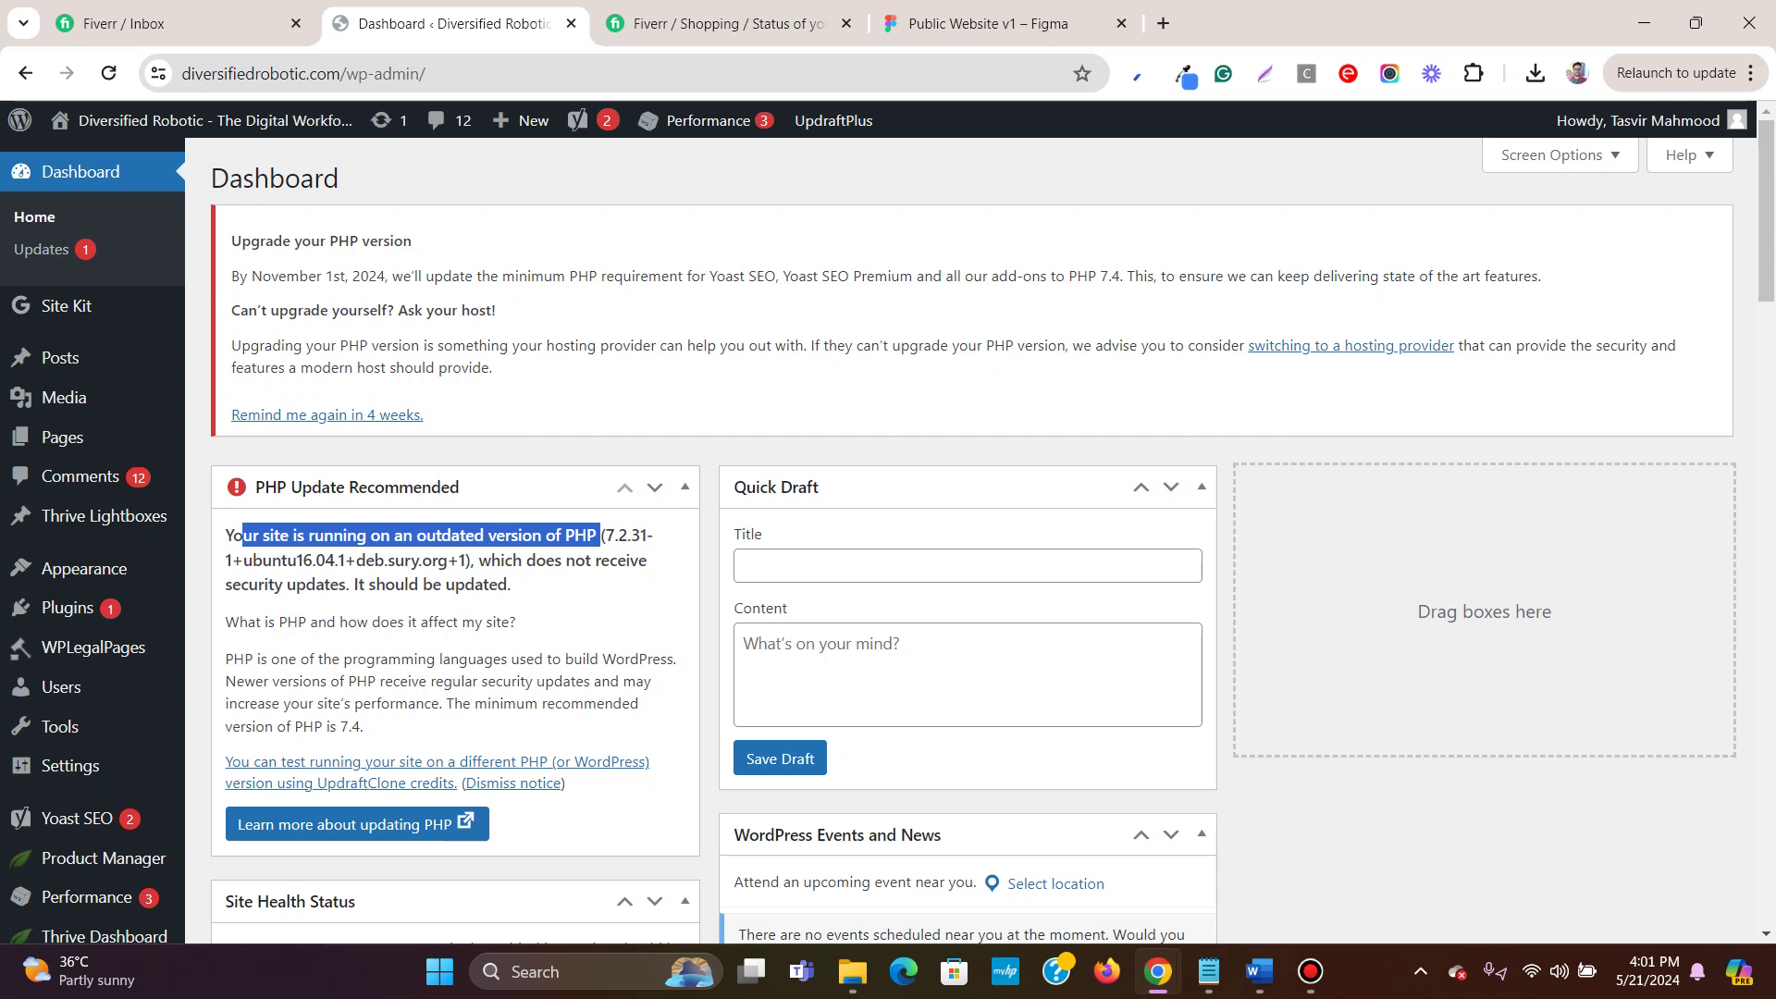
triple_click(396, 584)
left_click(396, 583)
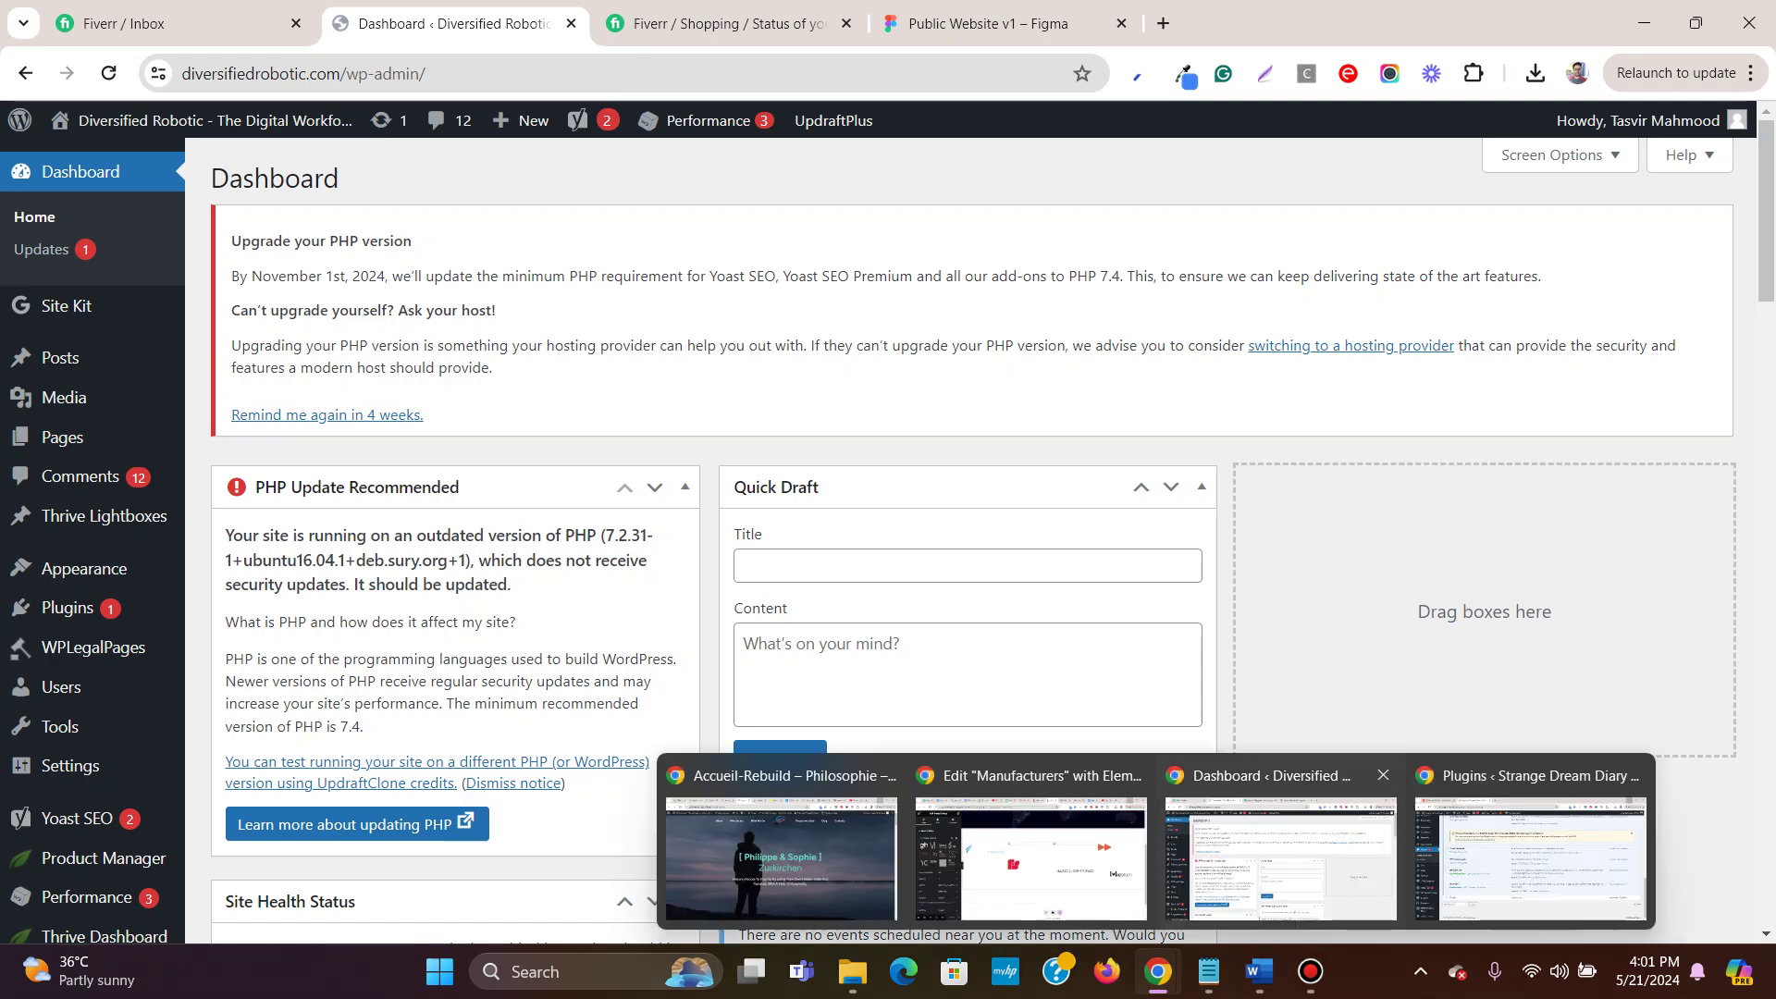
Bring up the Strange Dream Diary Plugins window, scroll to its top, then go to the Namecheap tab.
mouse_move(1158, 972)
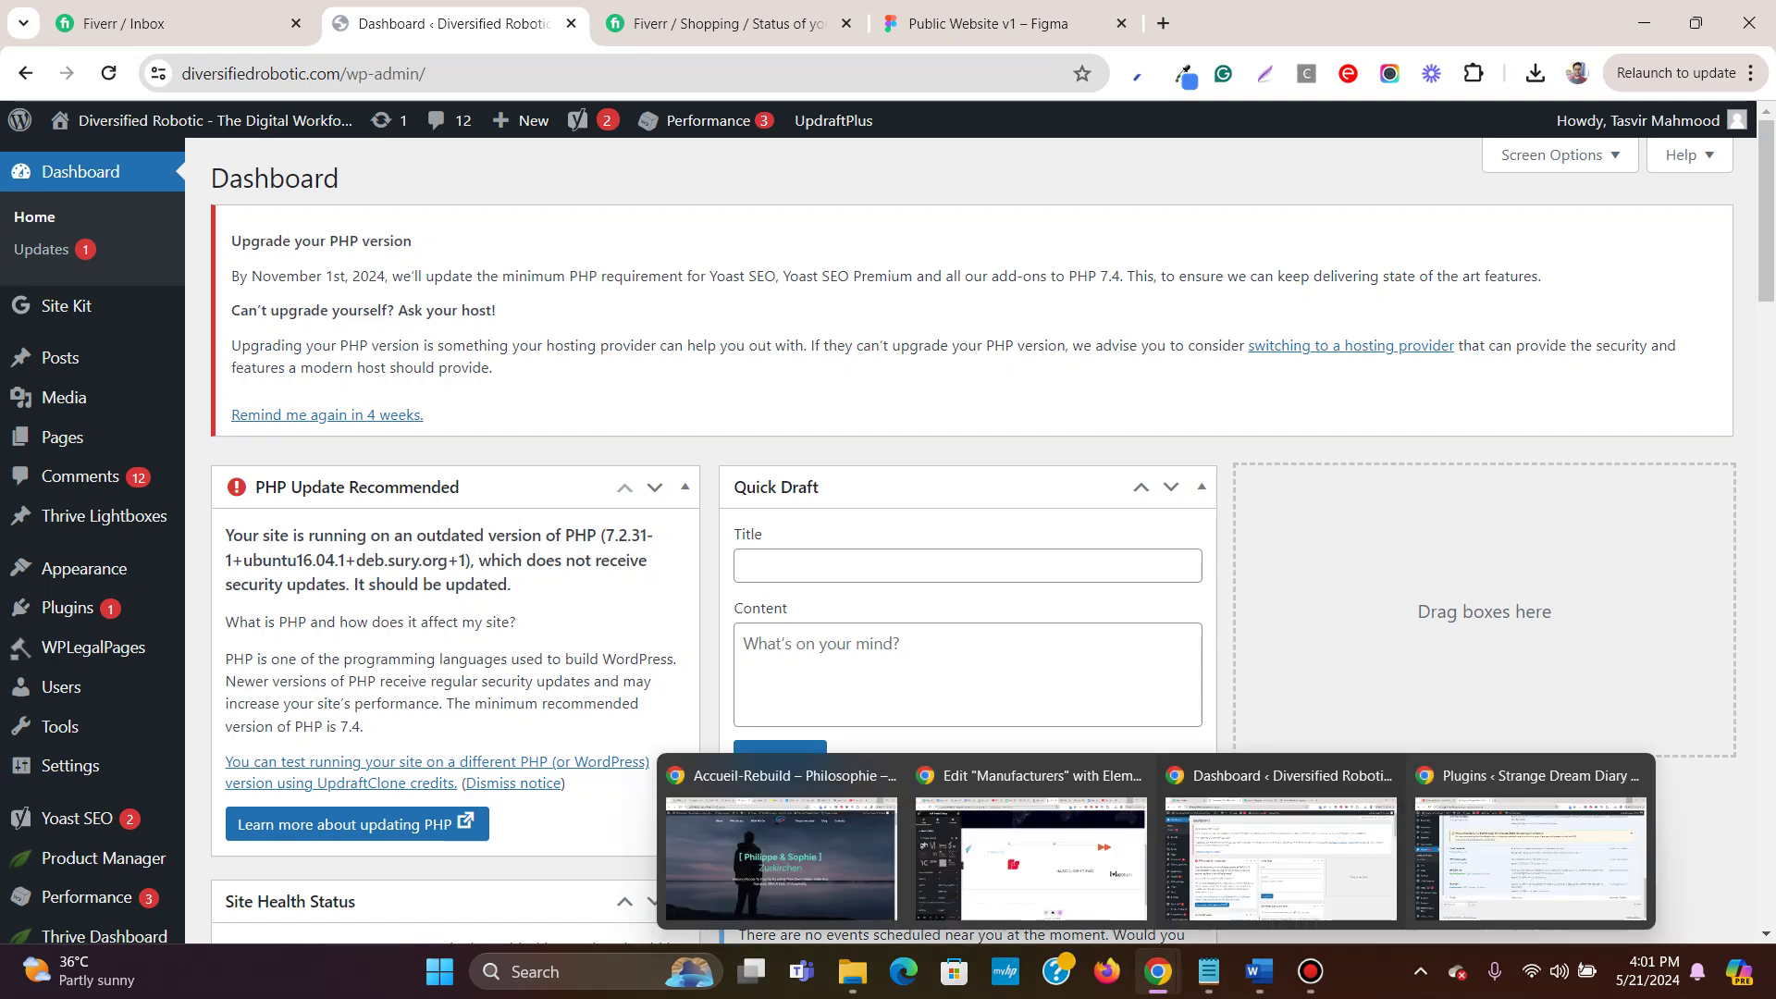
left_click(1532, 856)
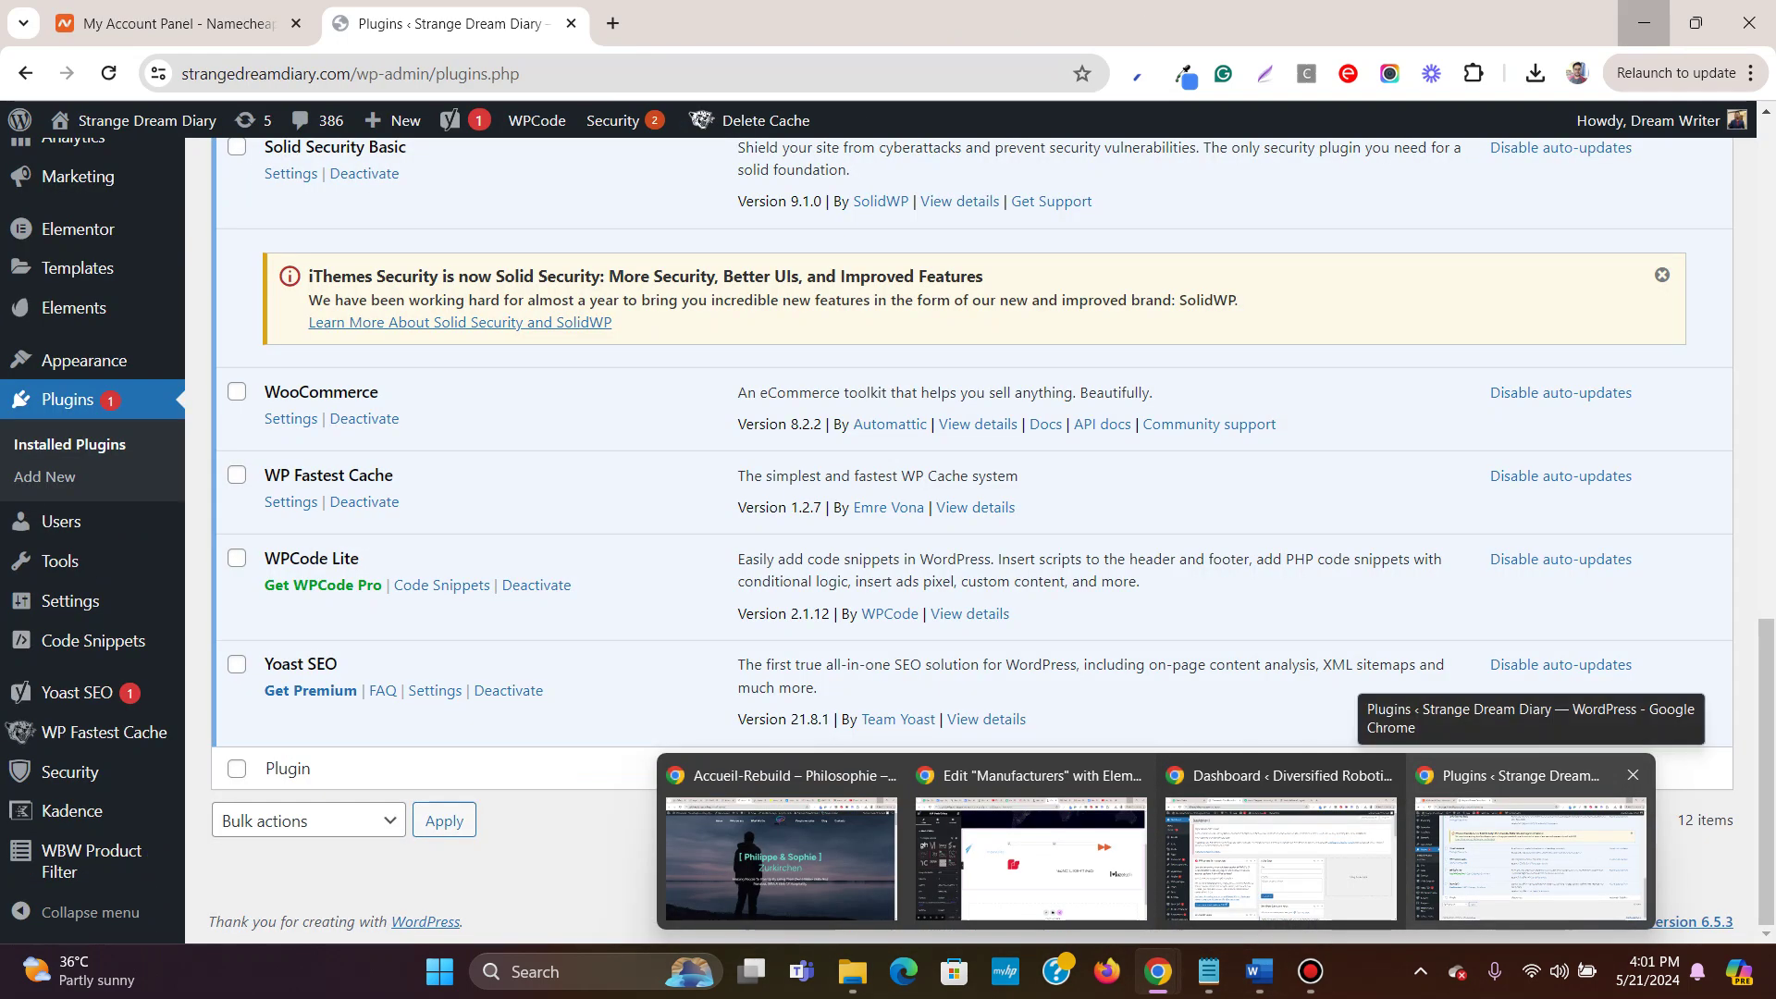
left_click(175, 23)
left_click(444, 23)
scroll(972, 537, "up", 15)
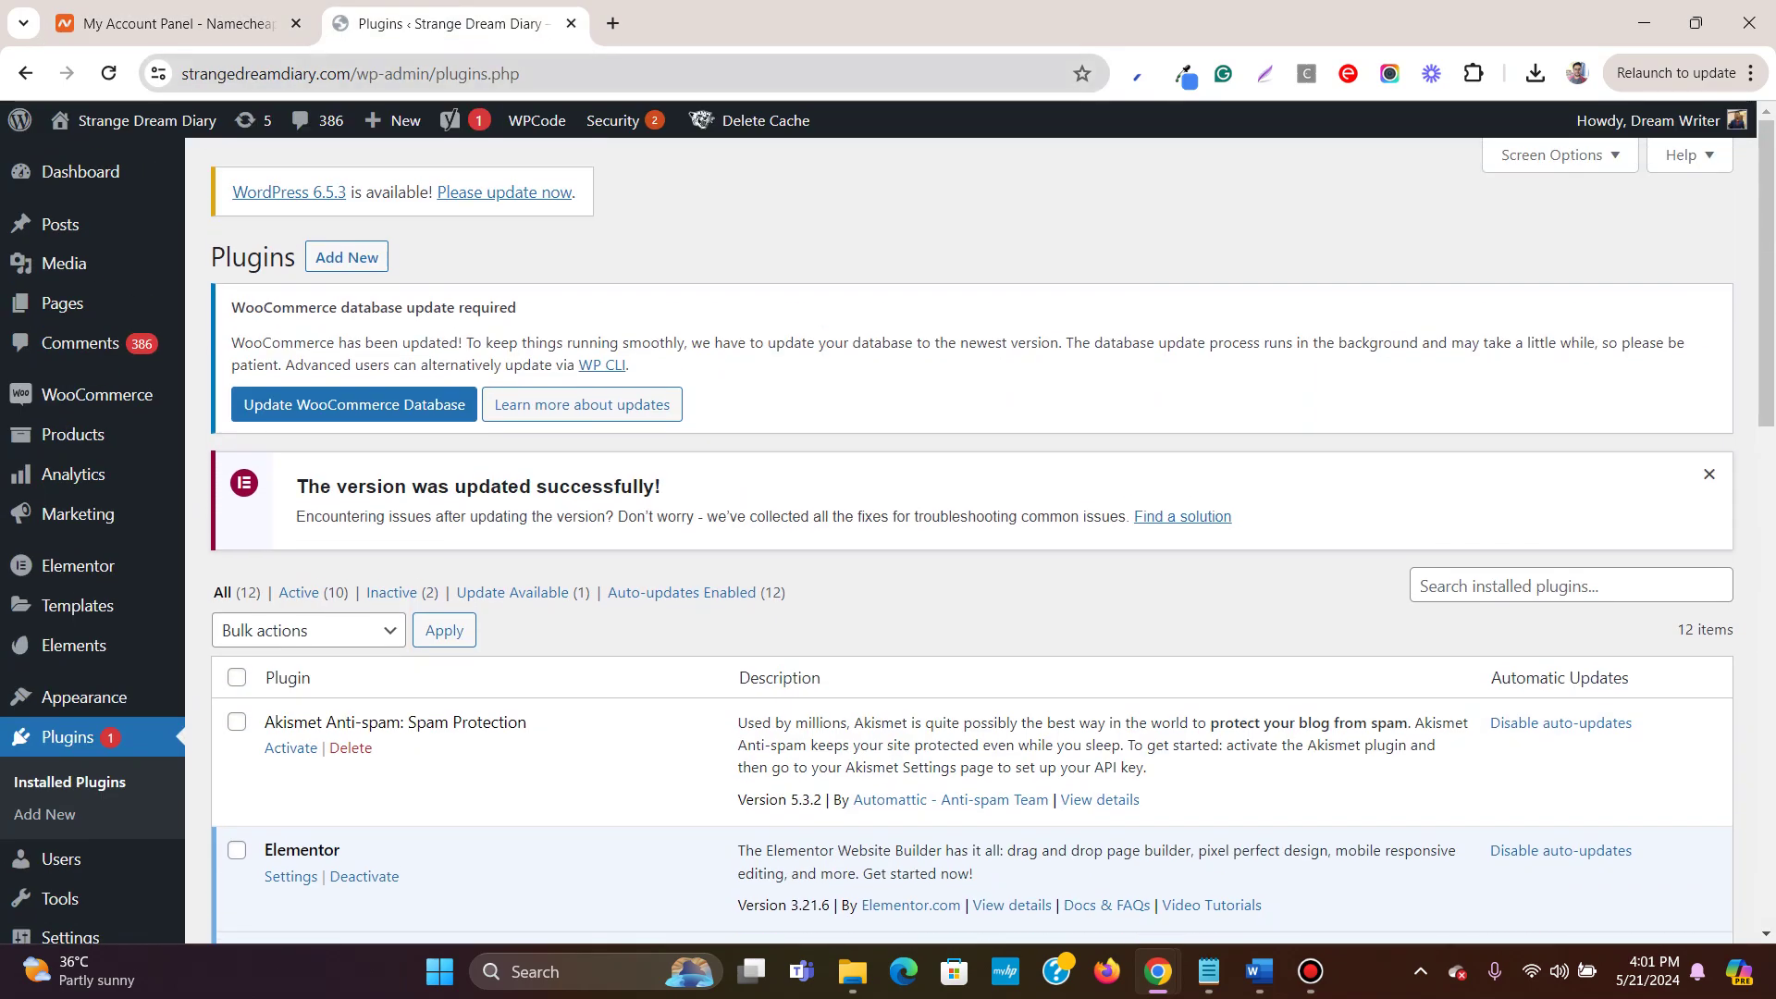
key("ctrl+shift+Tab")
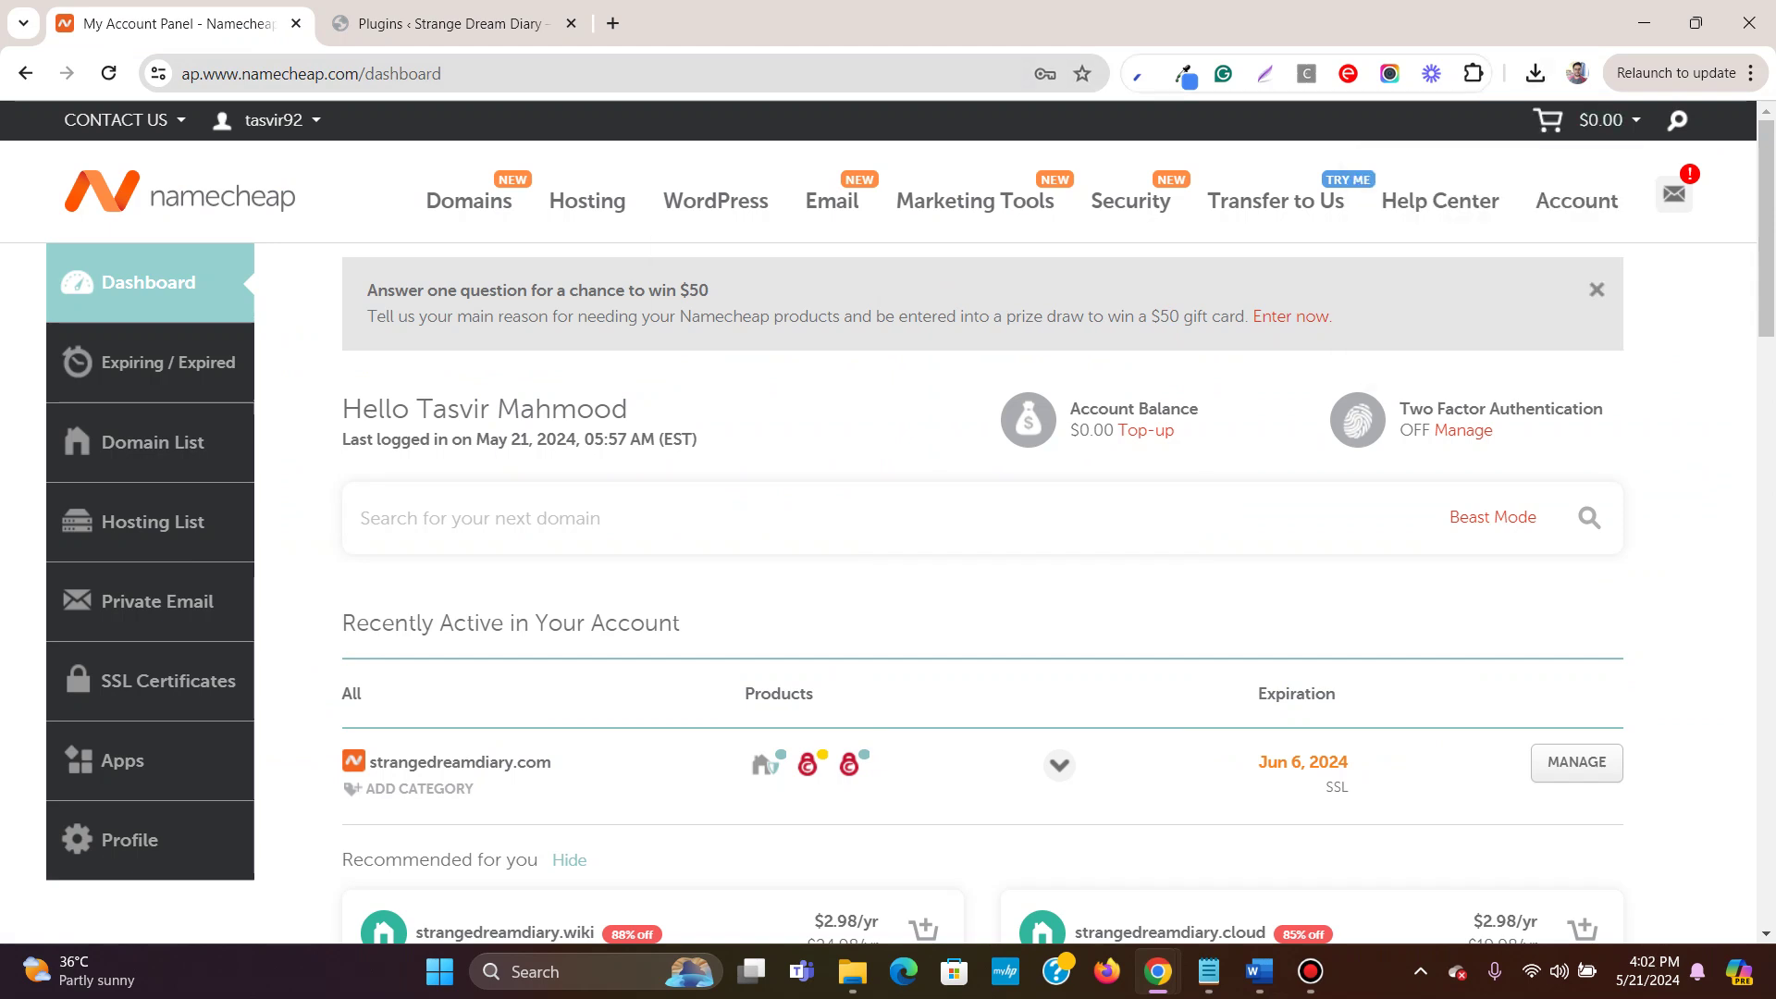
Open the Namecheap Hosting List and go to cPanel for the hosting subscription.
left_click(153, 522)
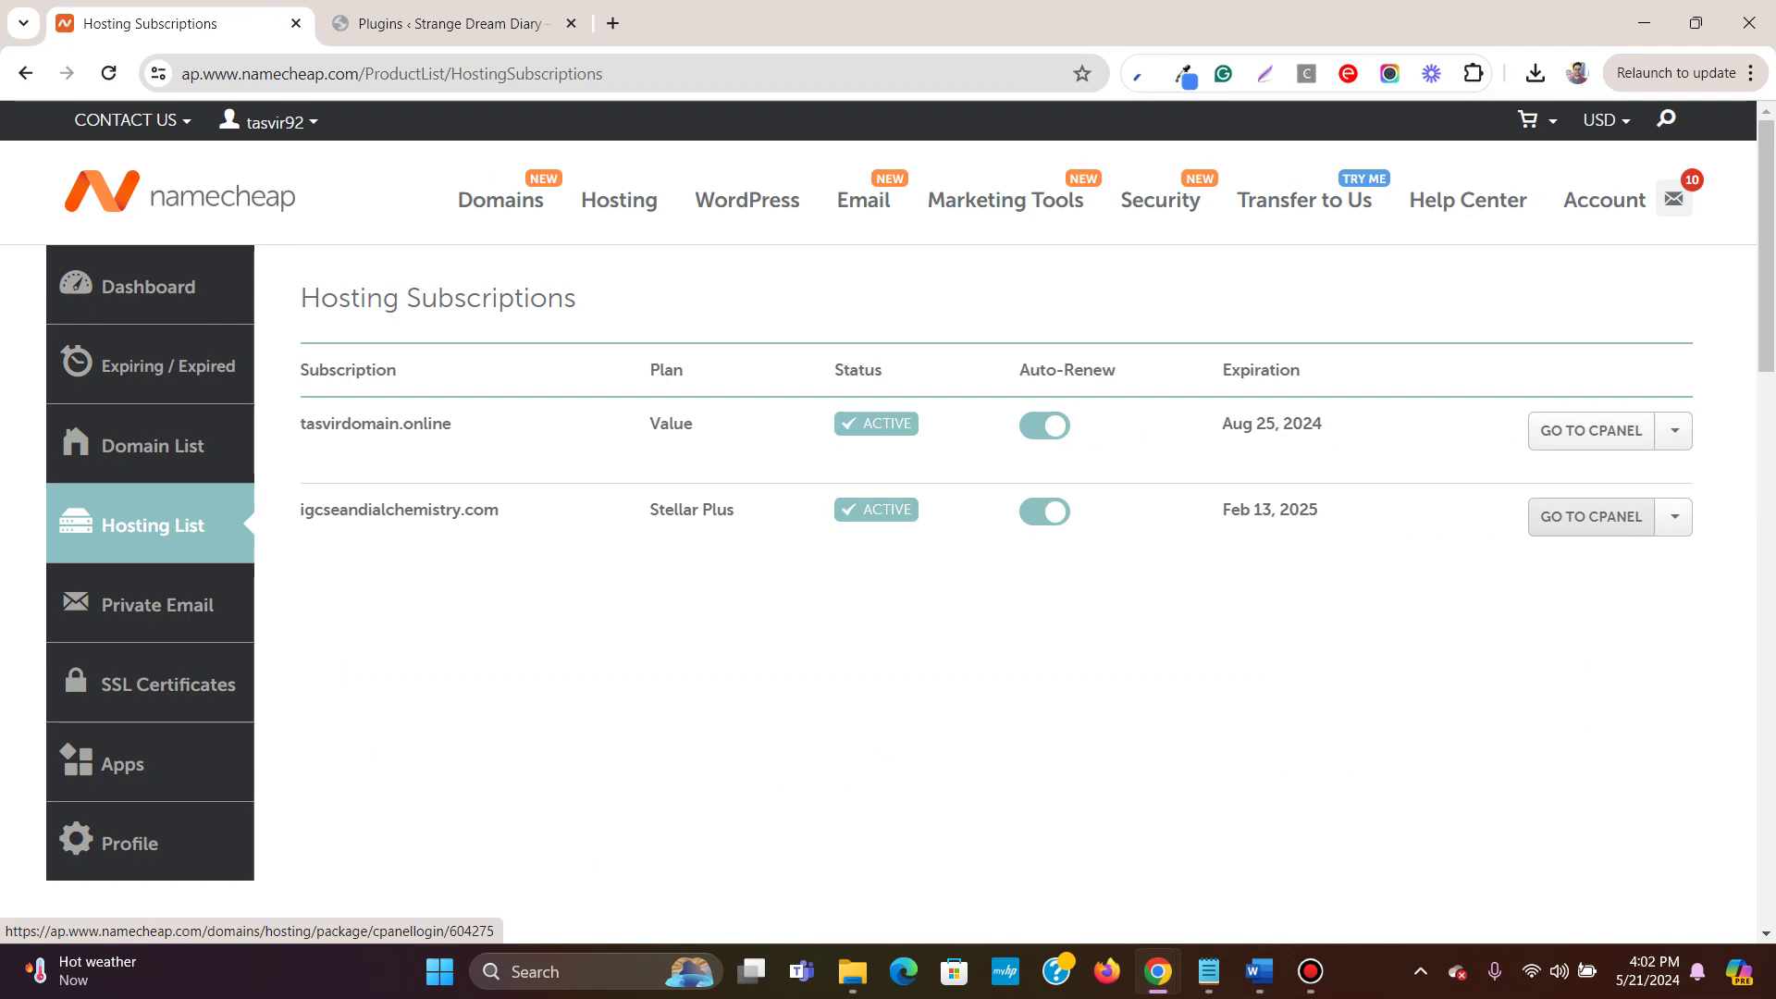
left_click(1591, 516)
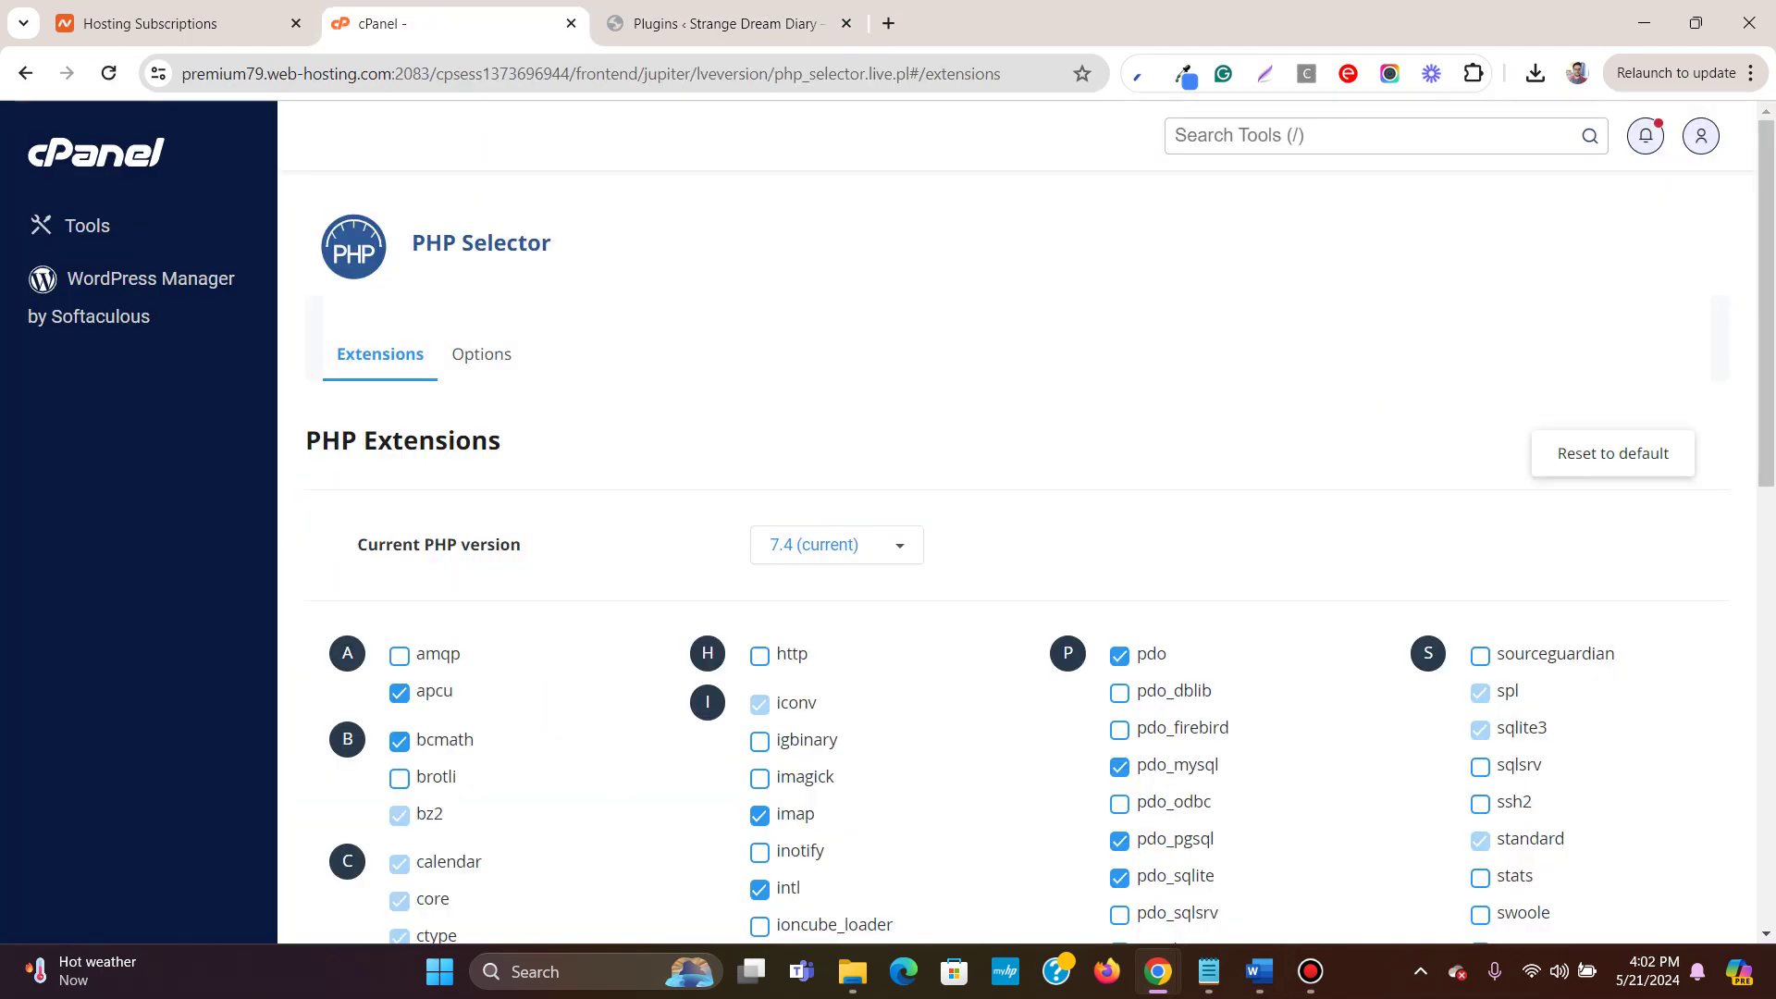
Leave cPanel's PHP Selector and return to the WordPress Plugins tab with Ctrl+Tab.
key("ctrl+Tab")
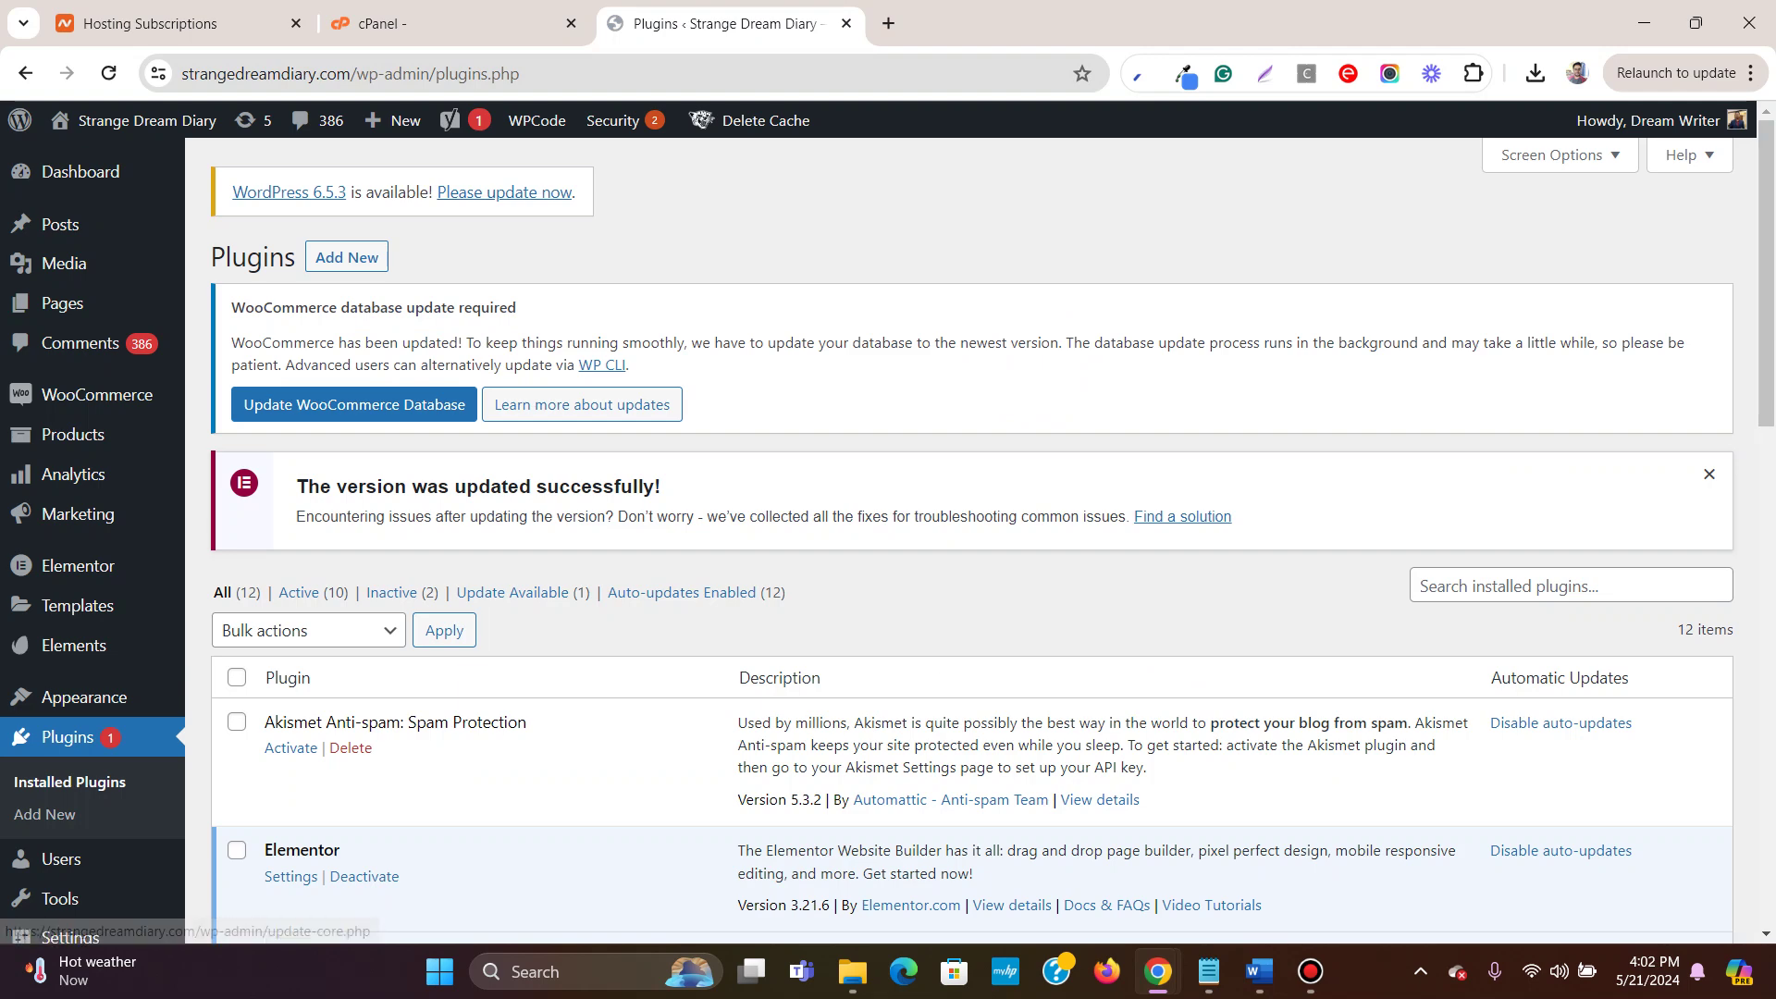
Update Elementor Pro to its newer version from the Plugins list.
scroll(92, 629, "down", 2)
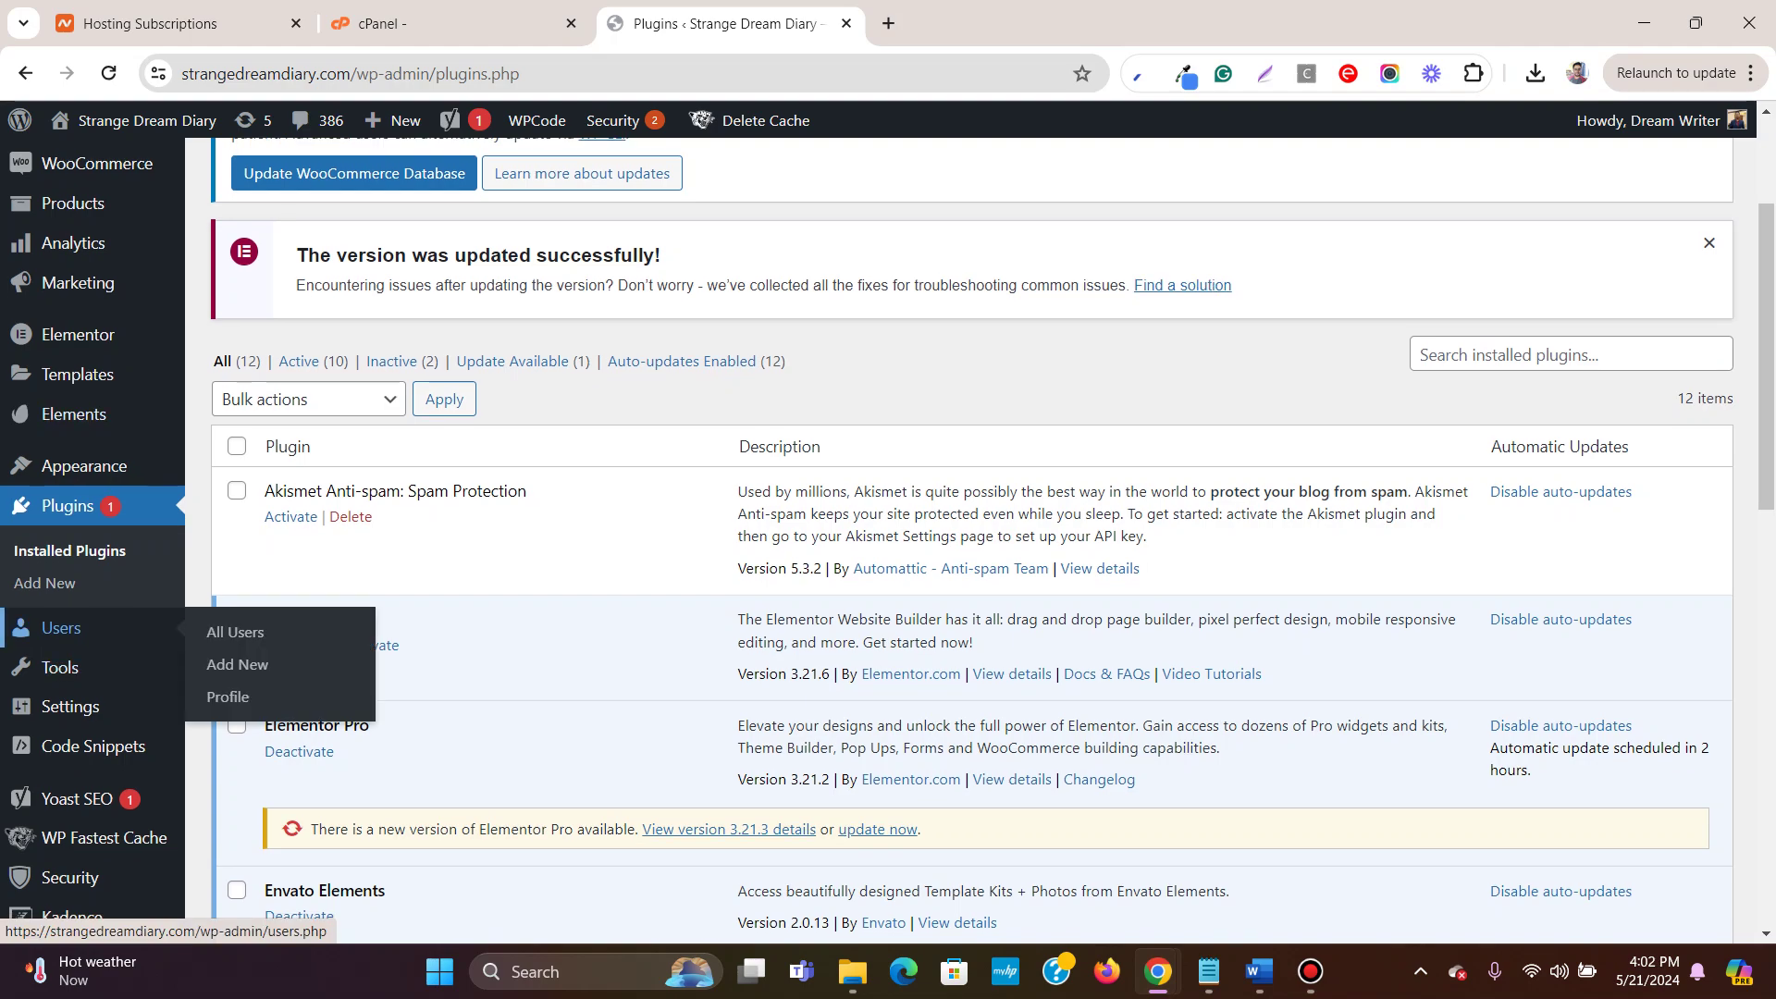
scroll(93, 629, "down", 3)
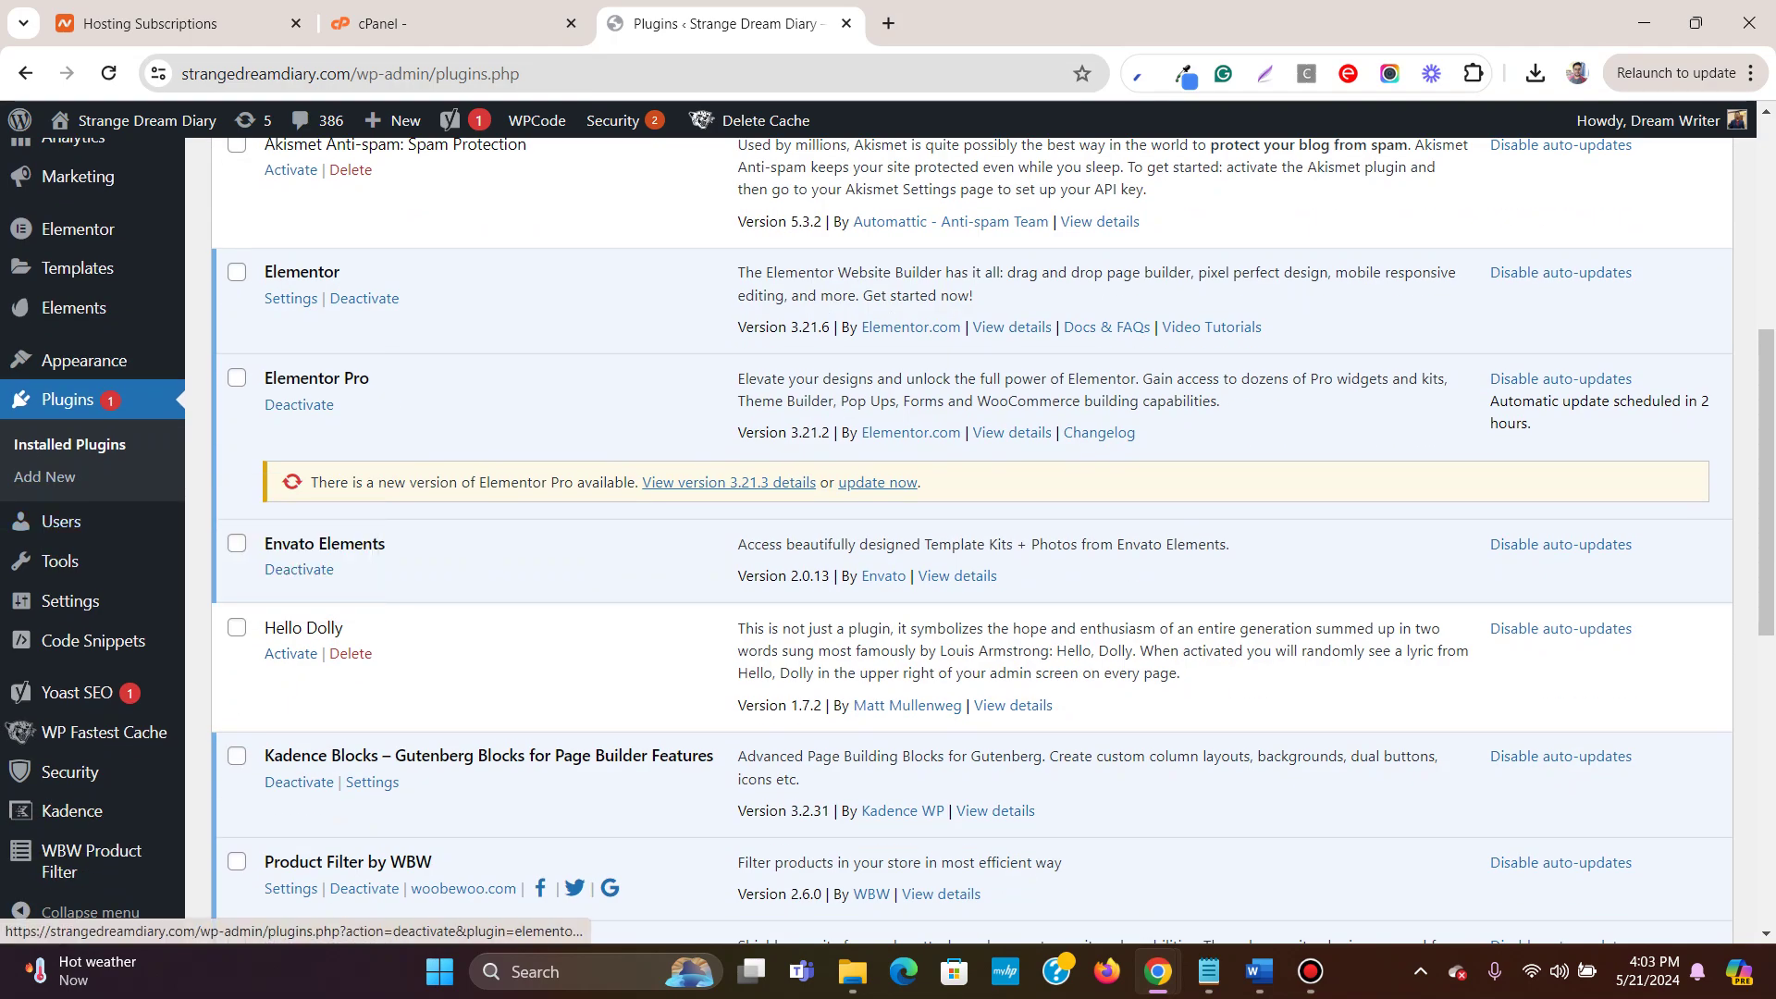
left_click(877, 482)
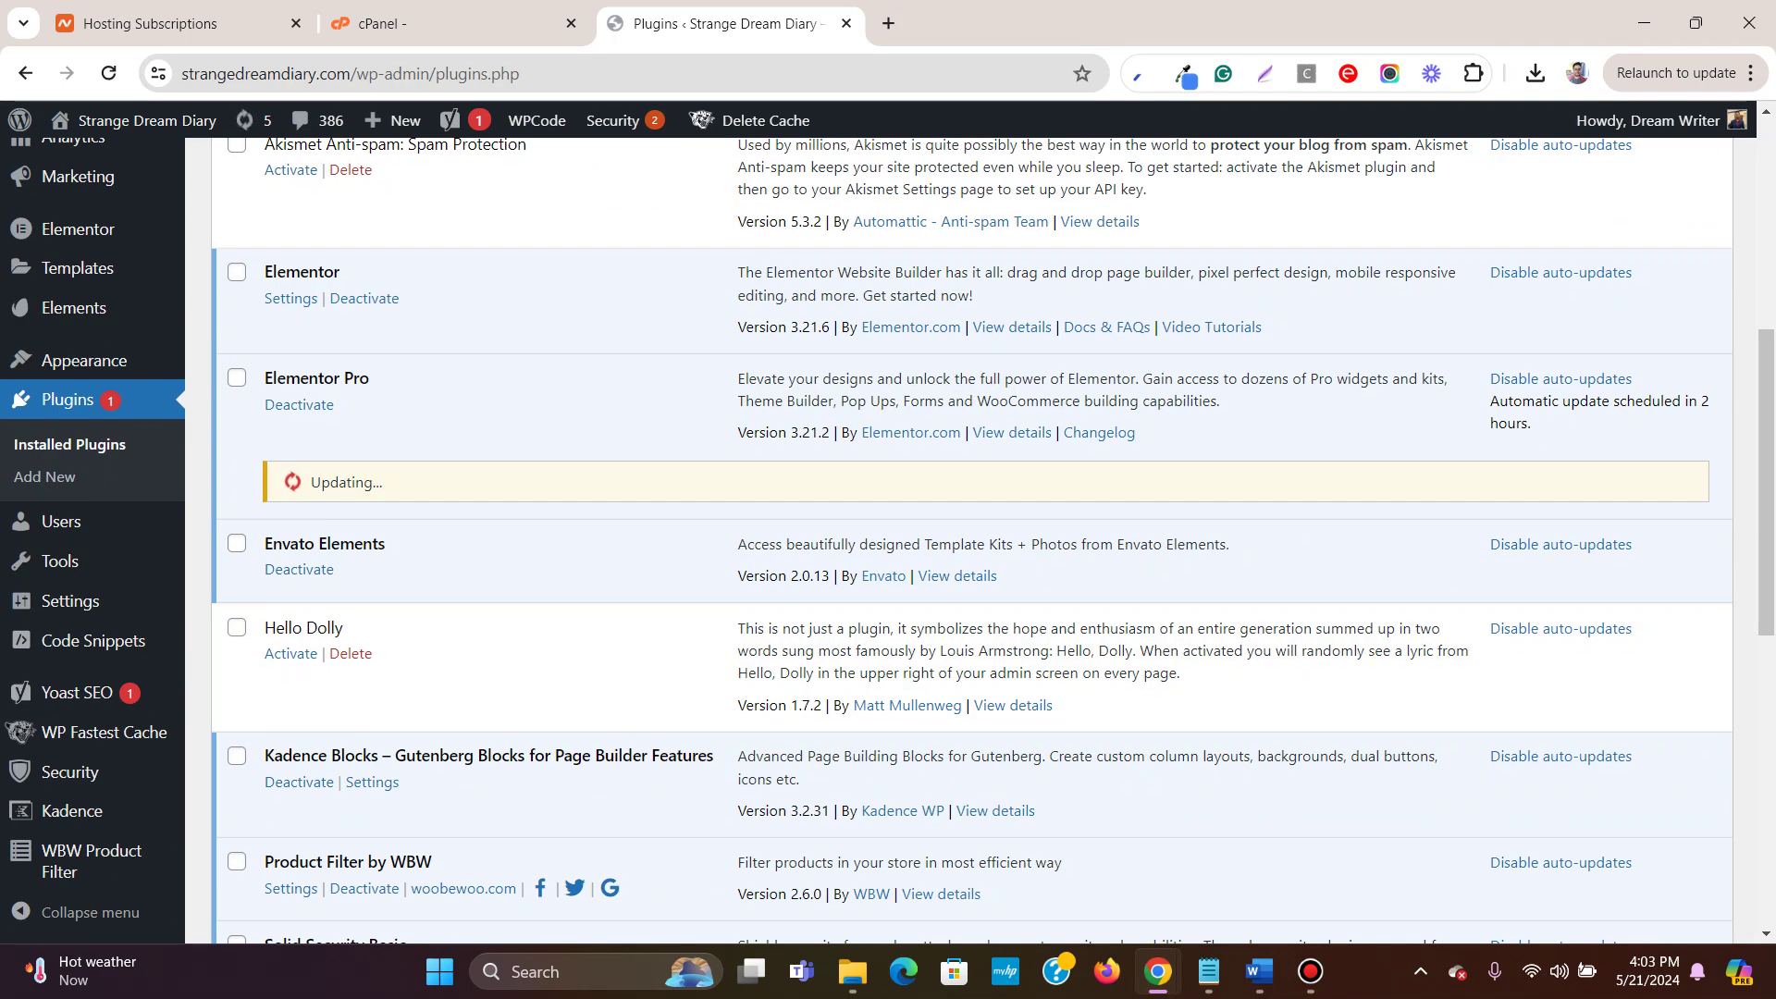
Open Appearance > Themes and follow the WordPress 6.5.3 'Please update now' link.
scroll(888, 555, "up", 3)
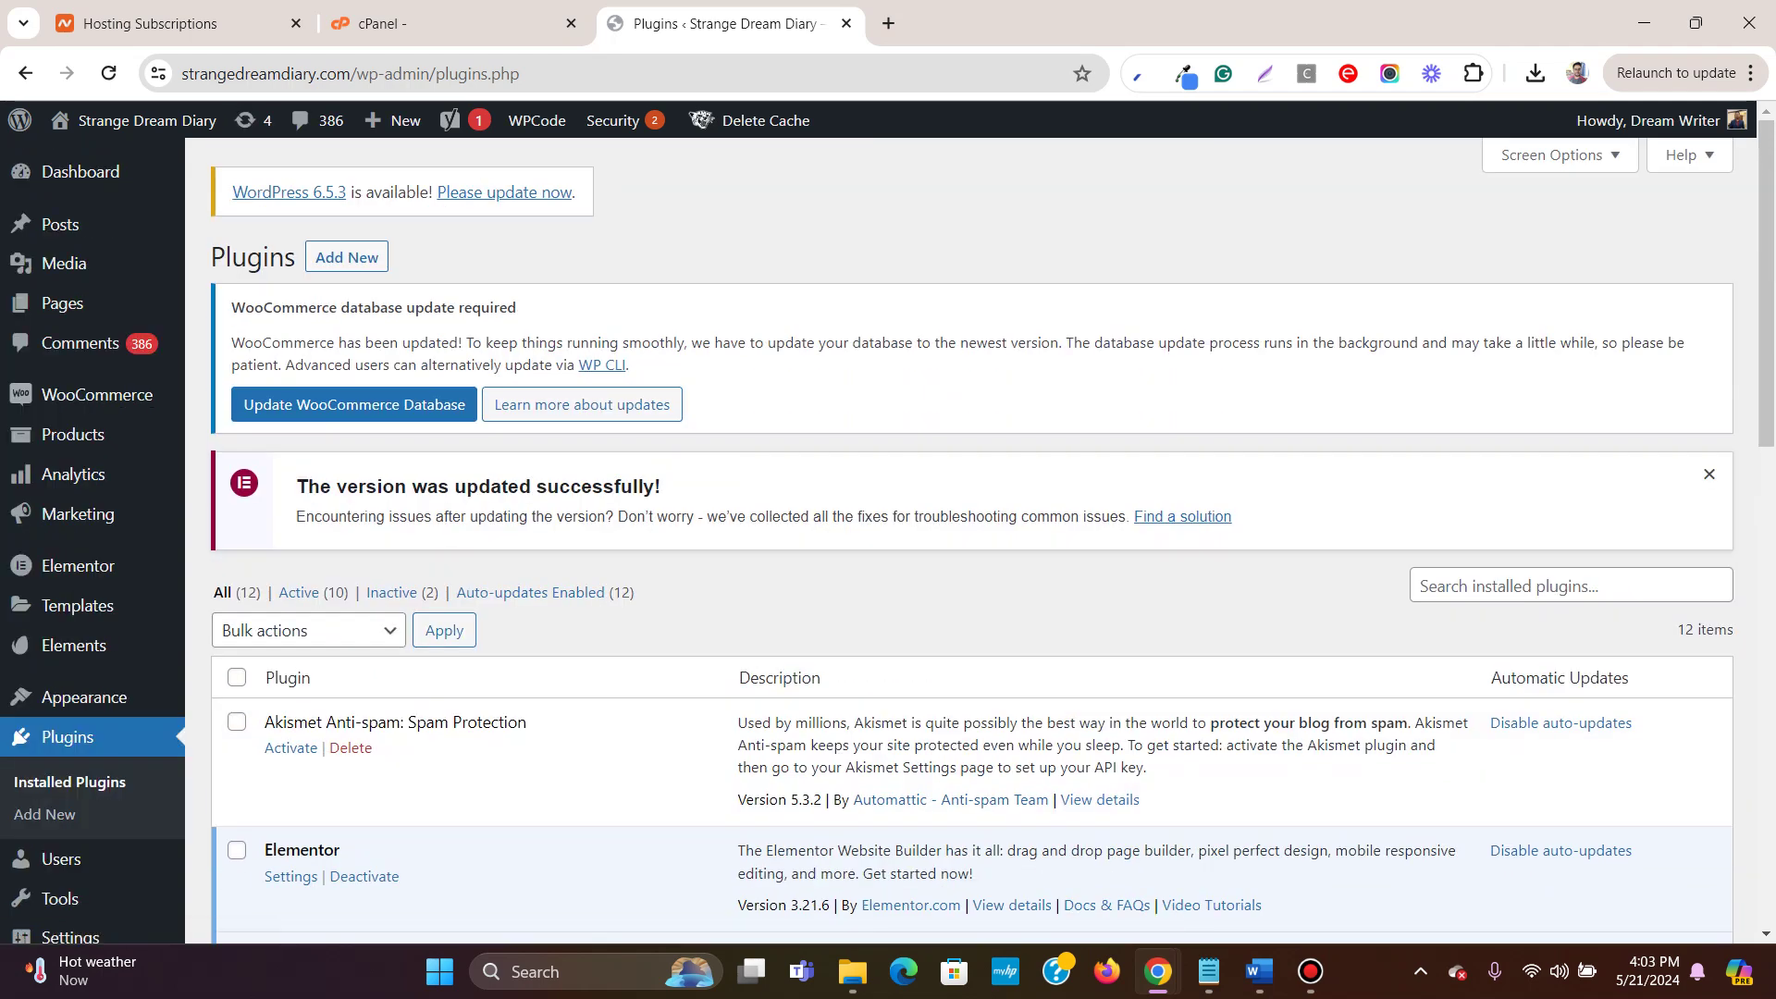
mouse_move(84, 697)
left_click(232, 701)
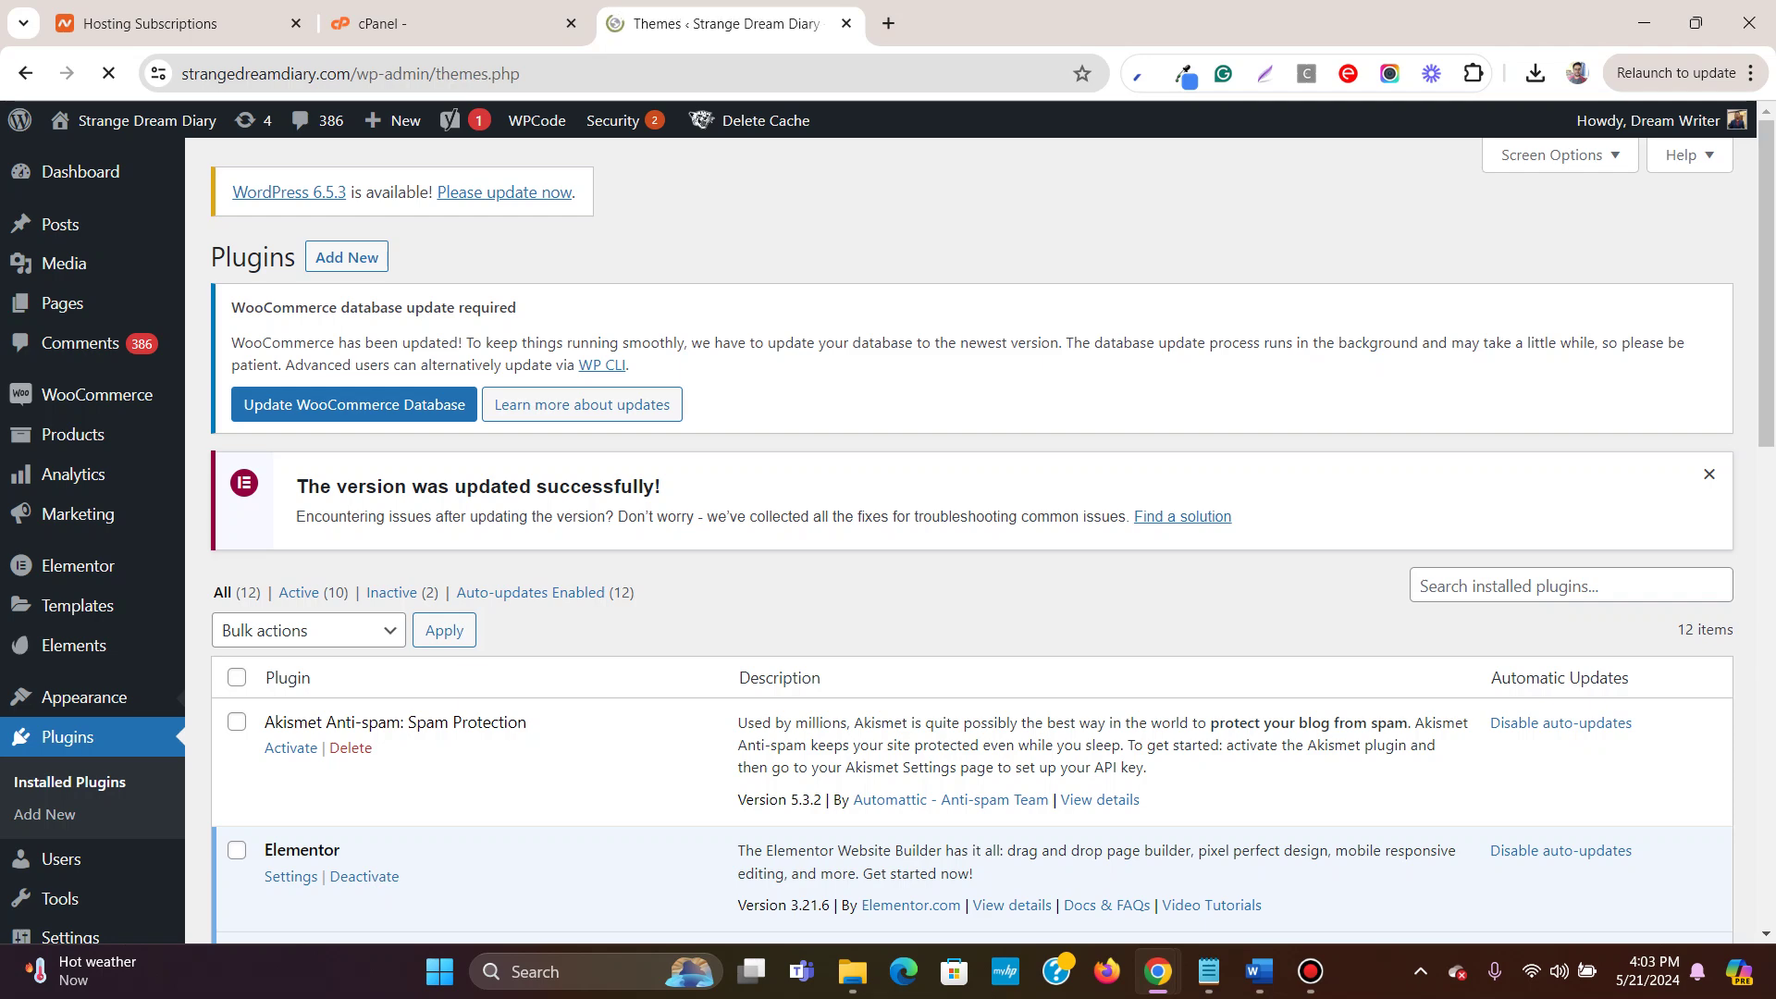
scroll(971, 541, "down", 3)
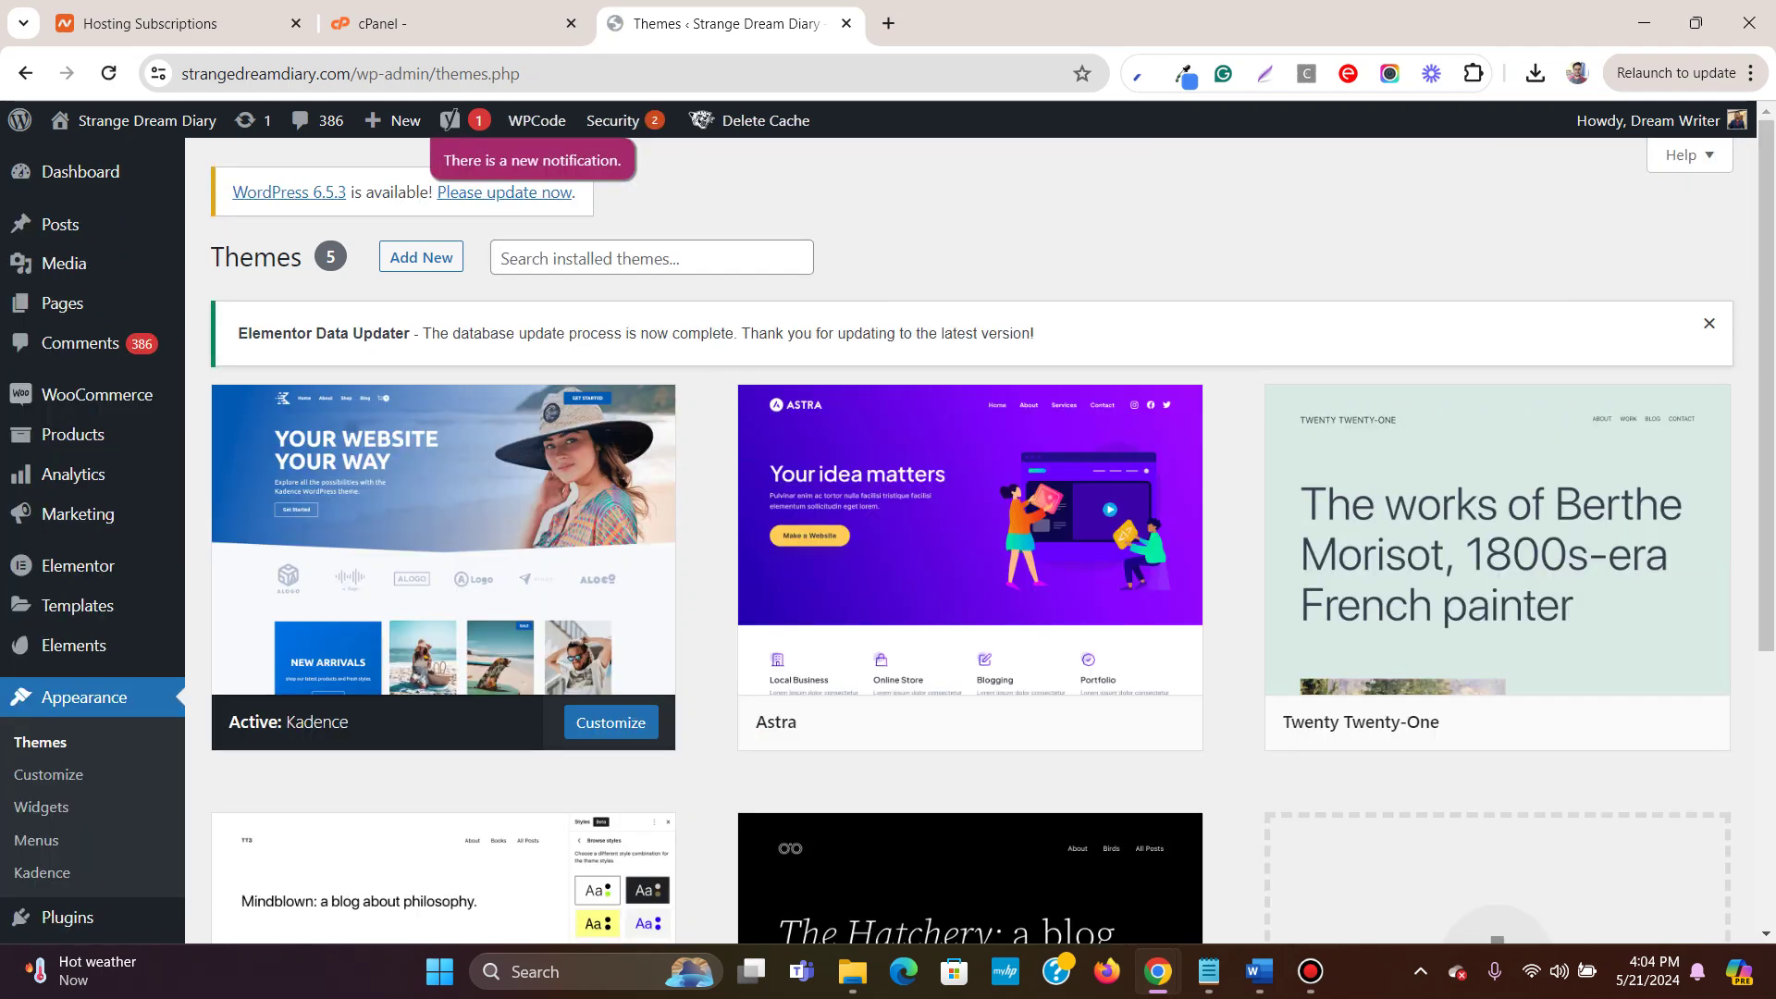
left_click(504, 192)
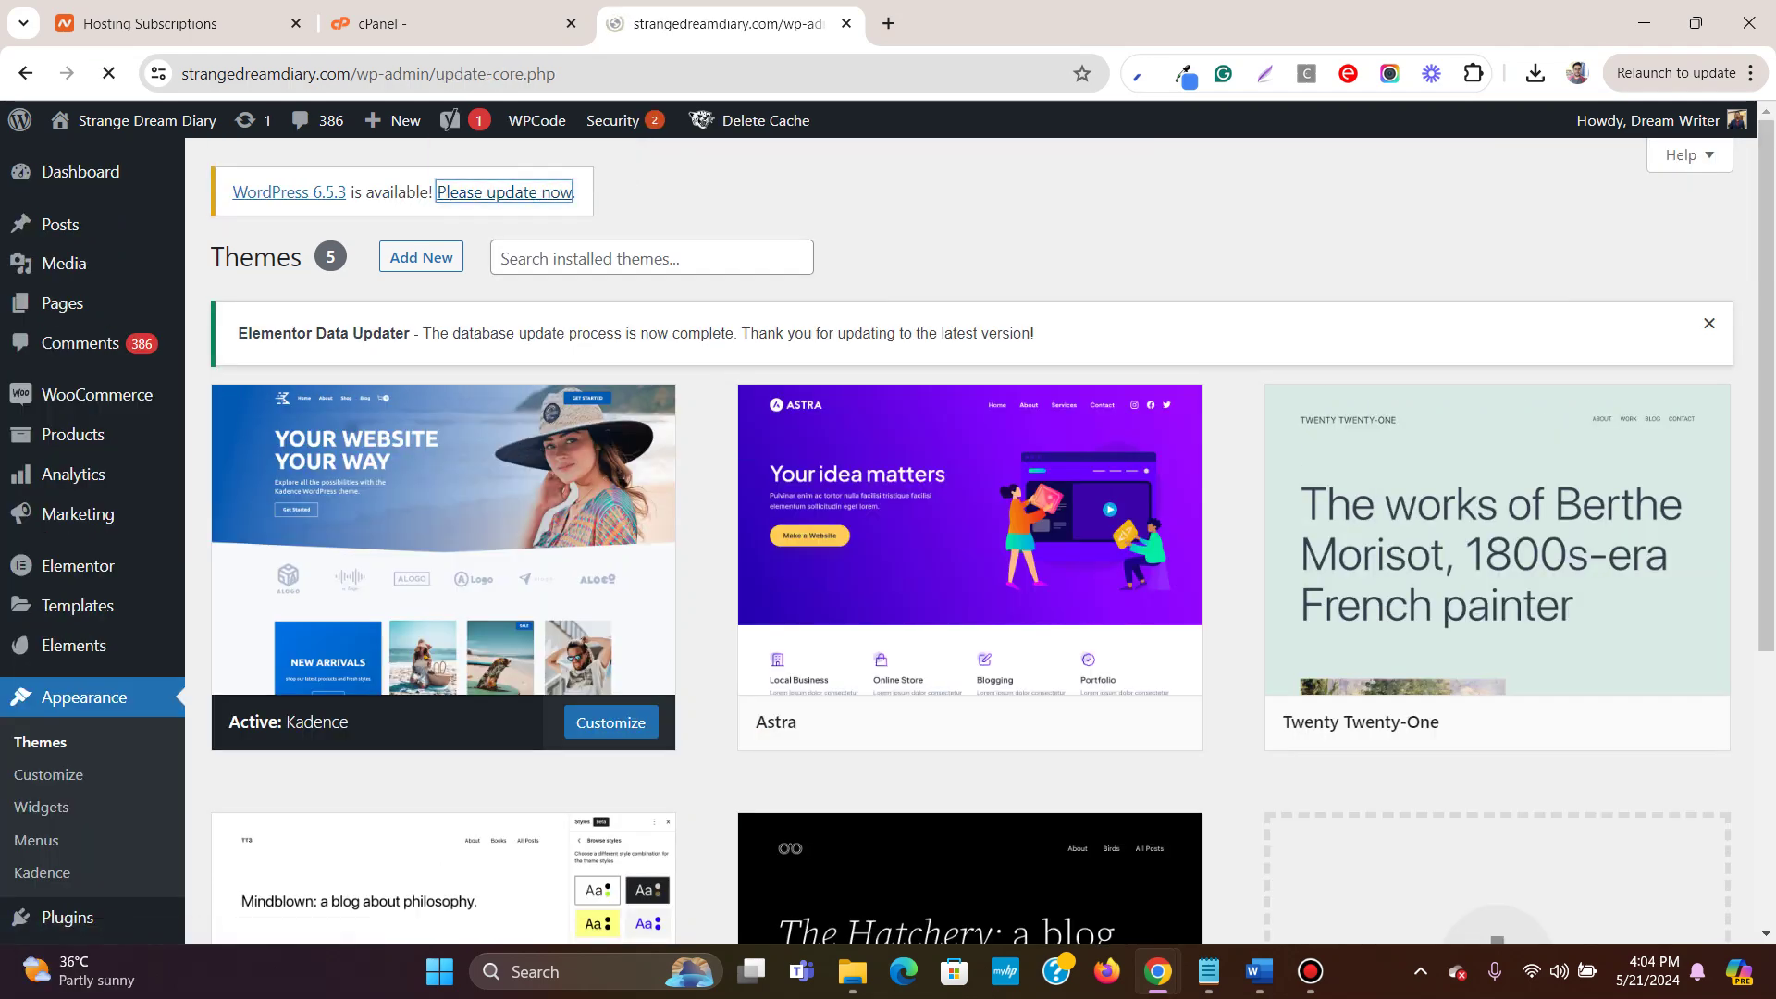
Run the core update to WordPress 6.5.3 from Dashboard > Updates.
scroll(888, 532, "down", 3)
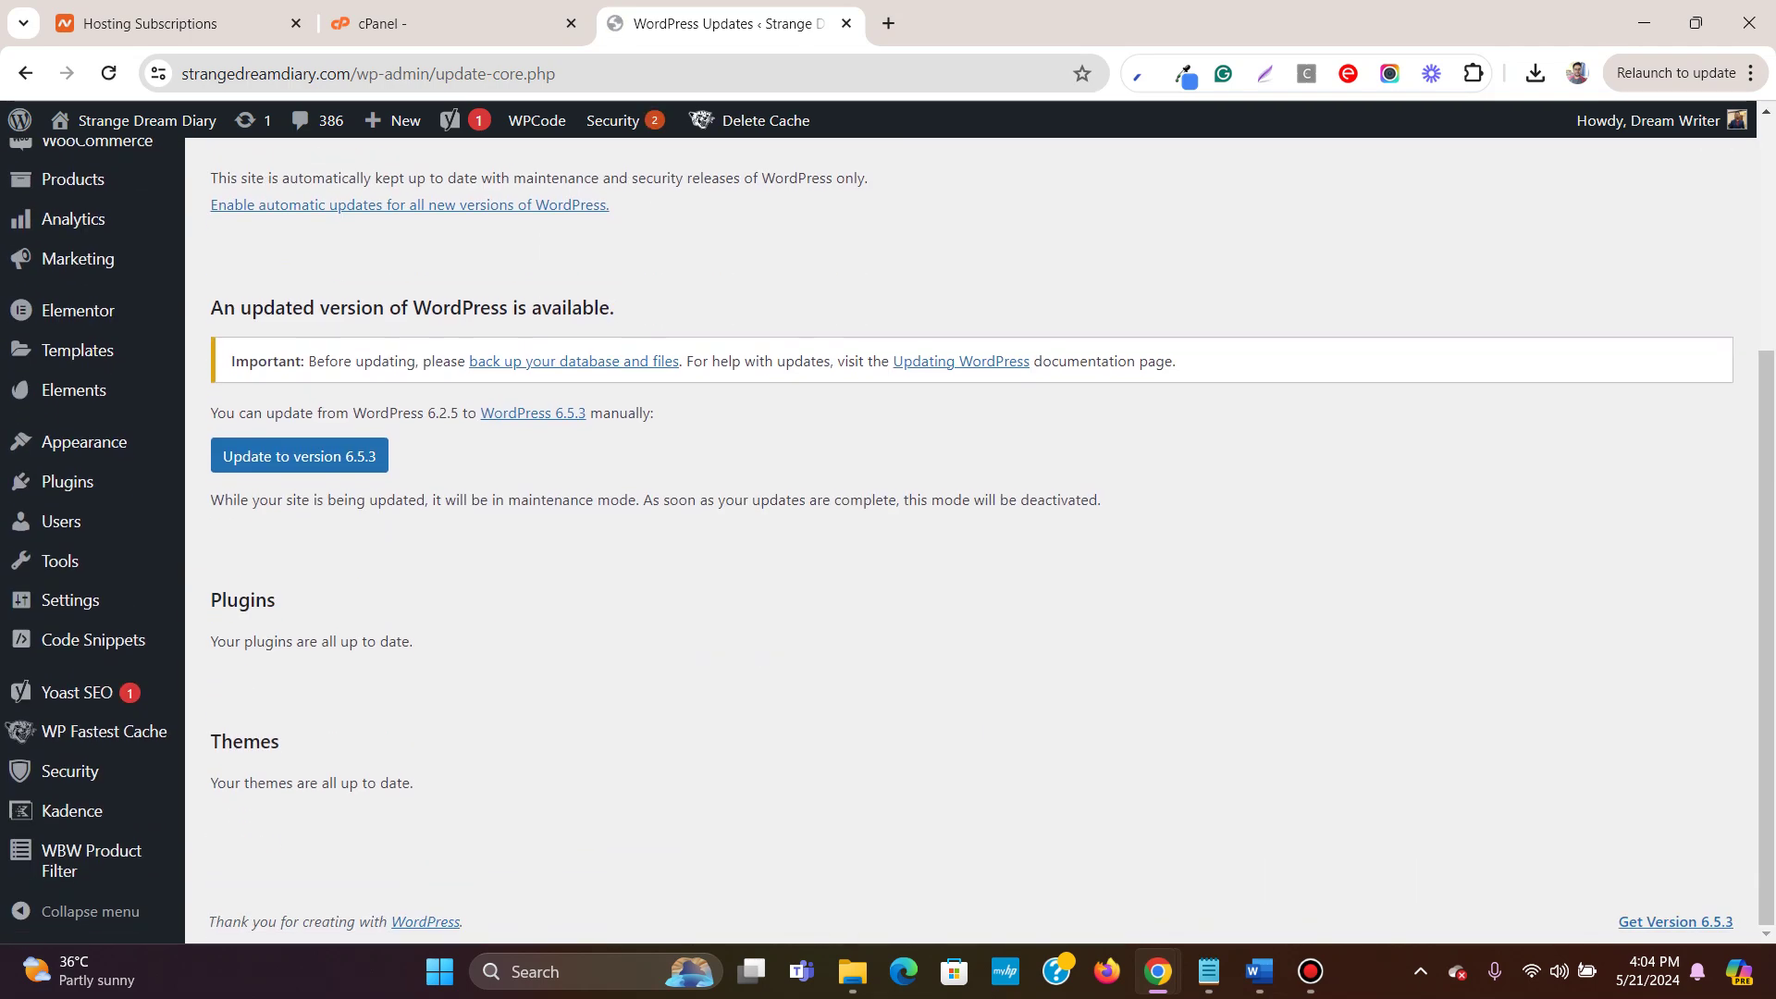
left_click(299, 455)
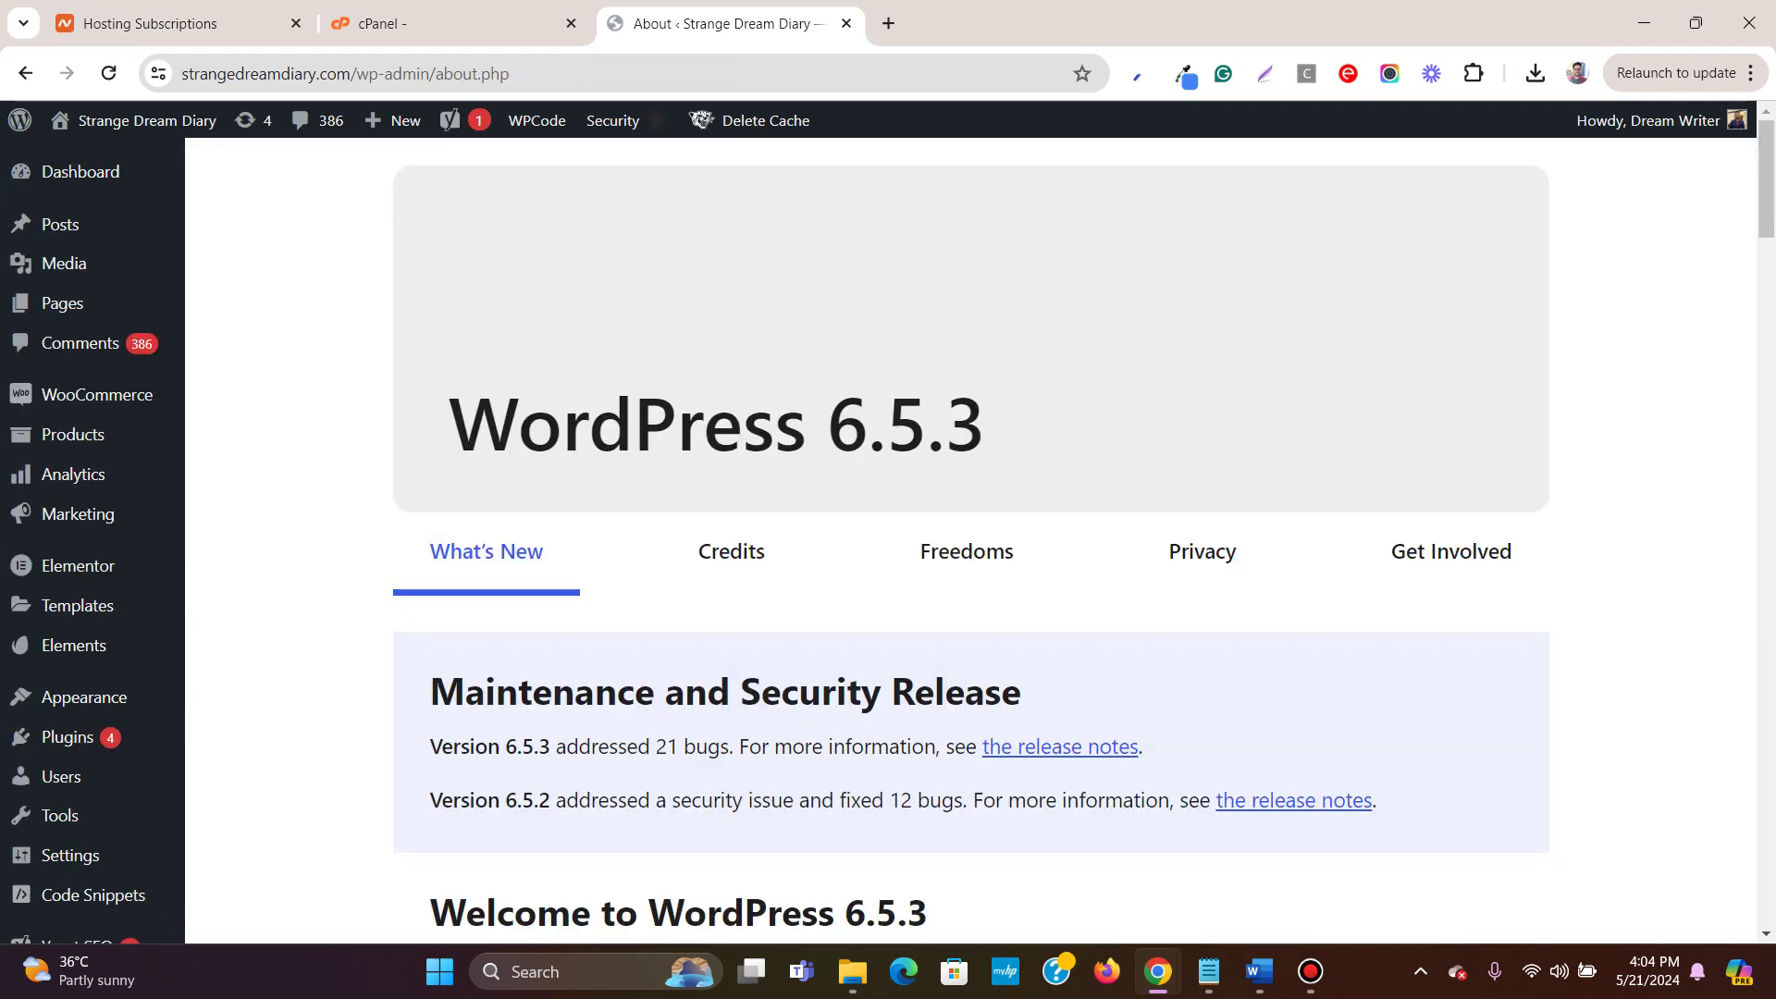
On the Plugins page, update Kadence Blocks and Solid Security Basic.
mouse_move(111, 565)
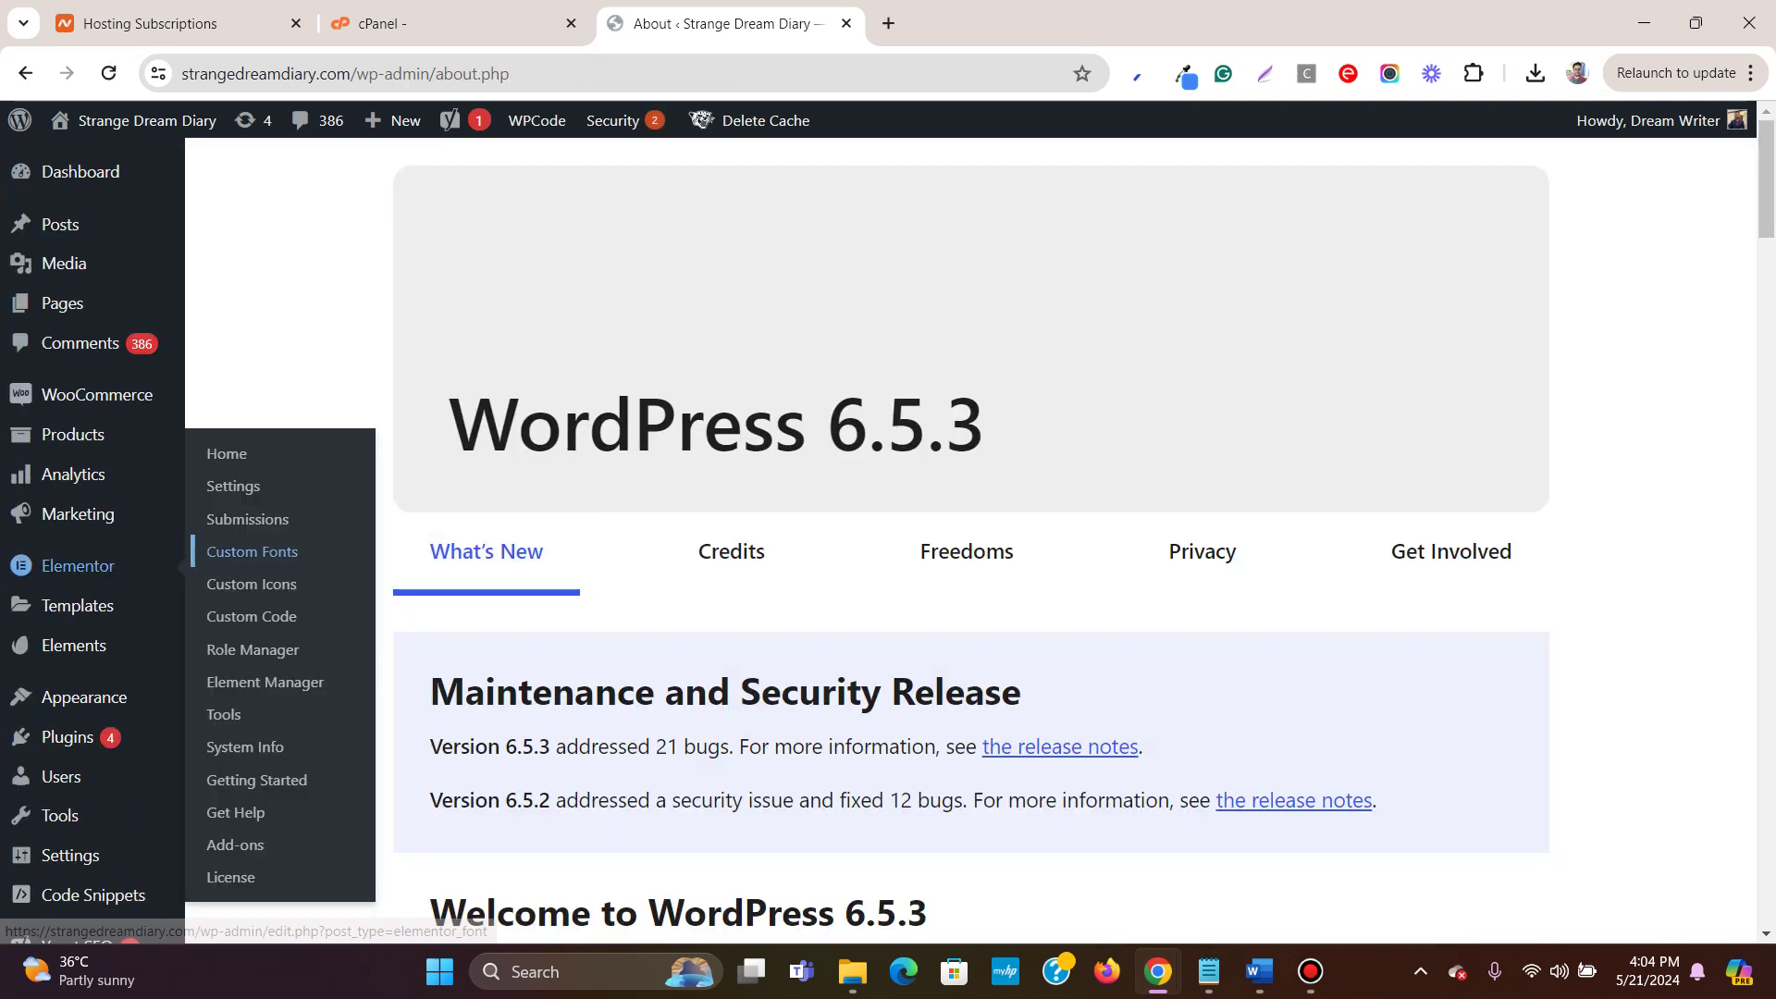
mouse_move(68, 737)
left_click(242, 741)
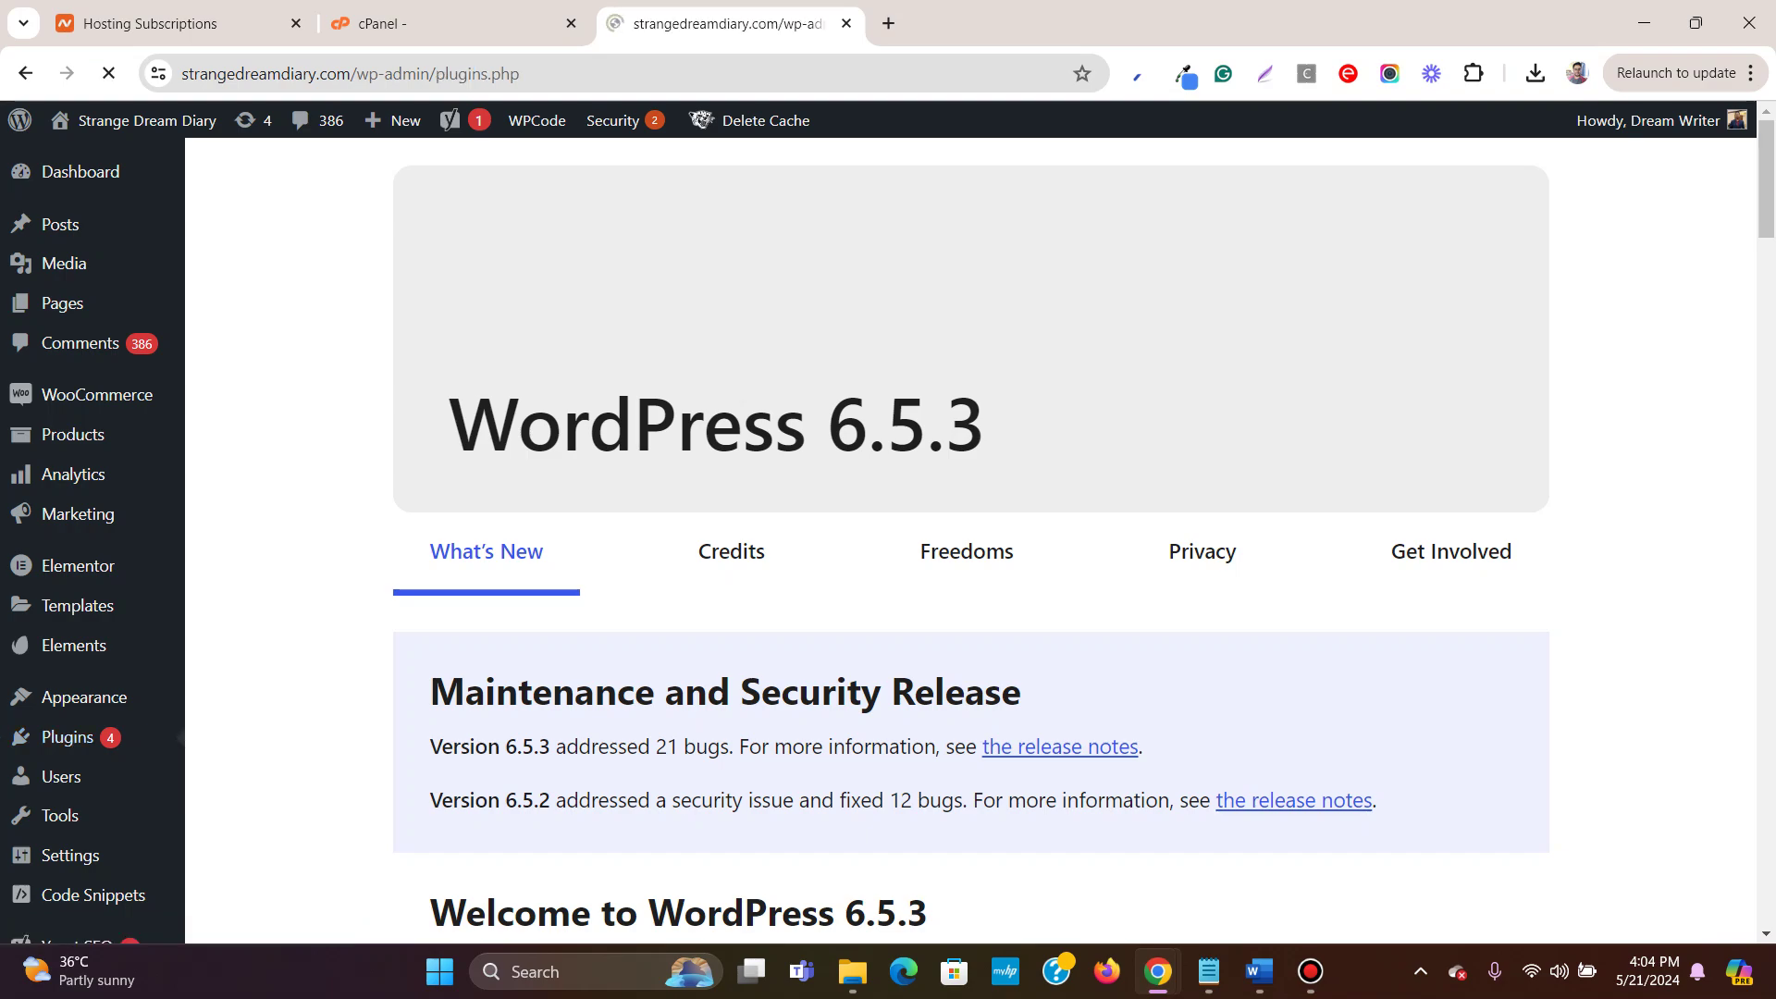
scroll(972, 541, "down", 10)
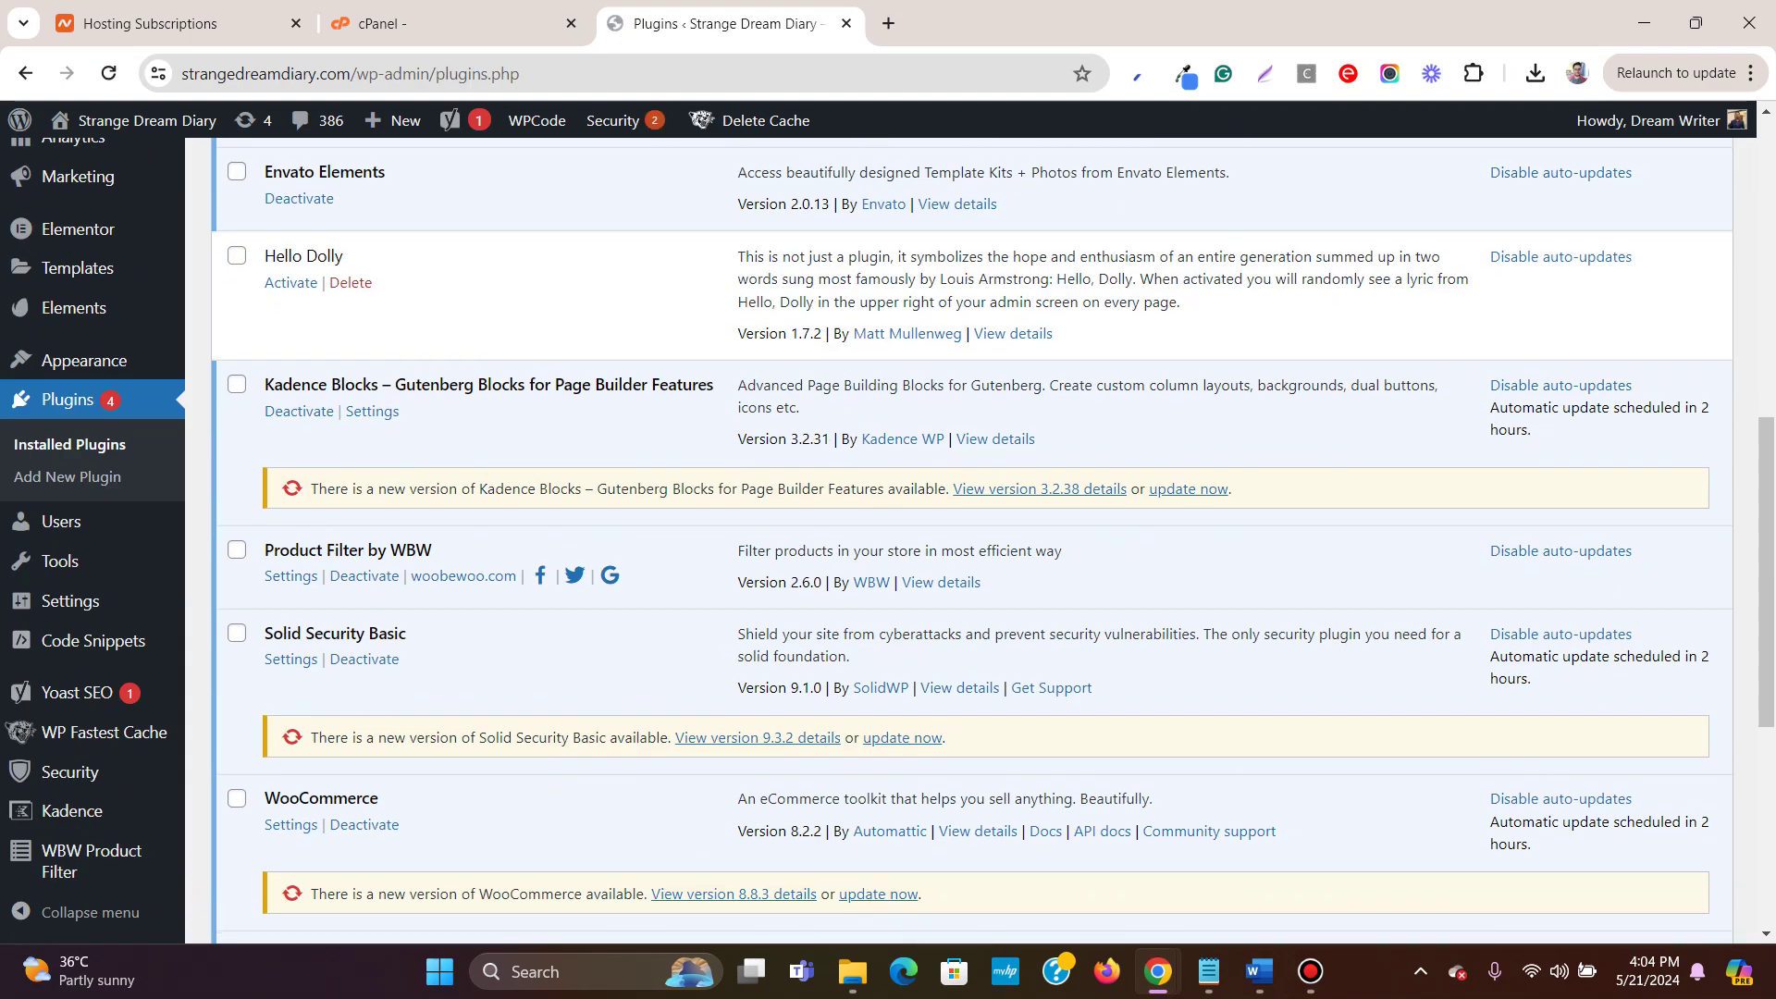
scroll(971, 541, "down", 5)
scroll(972, 541, "up", 6)
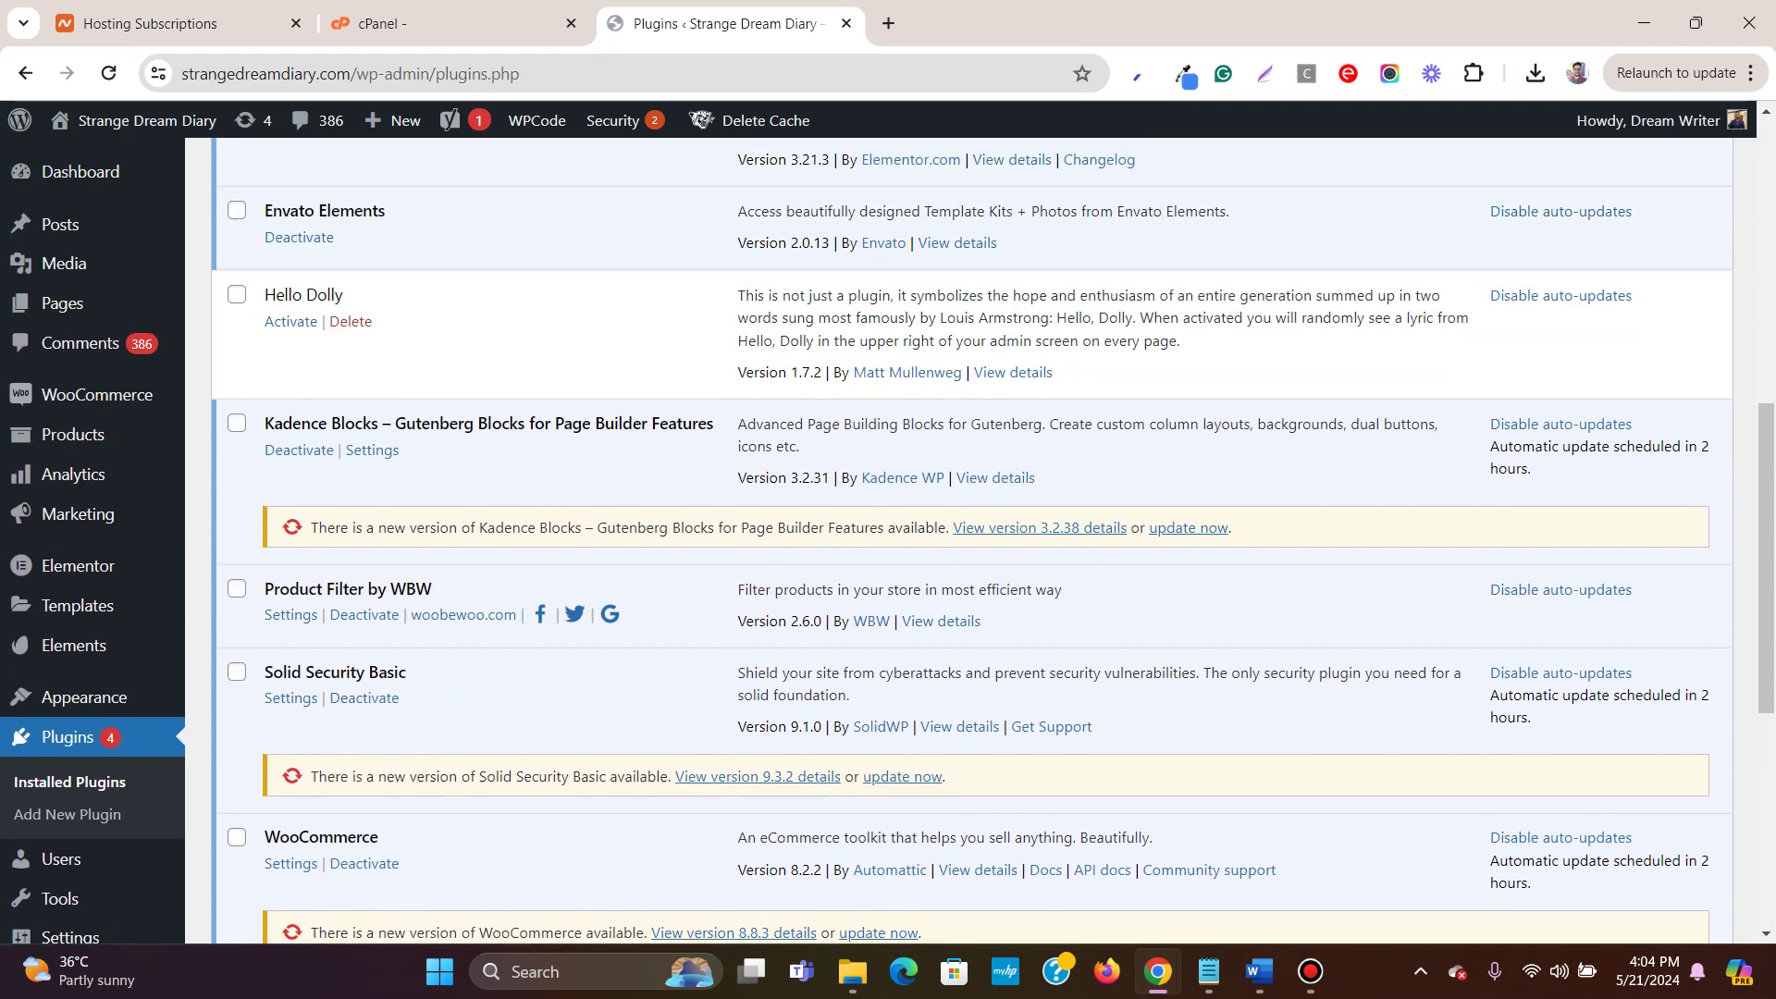
left_click(1188, 528)
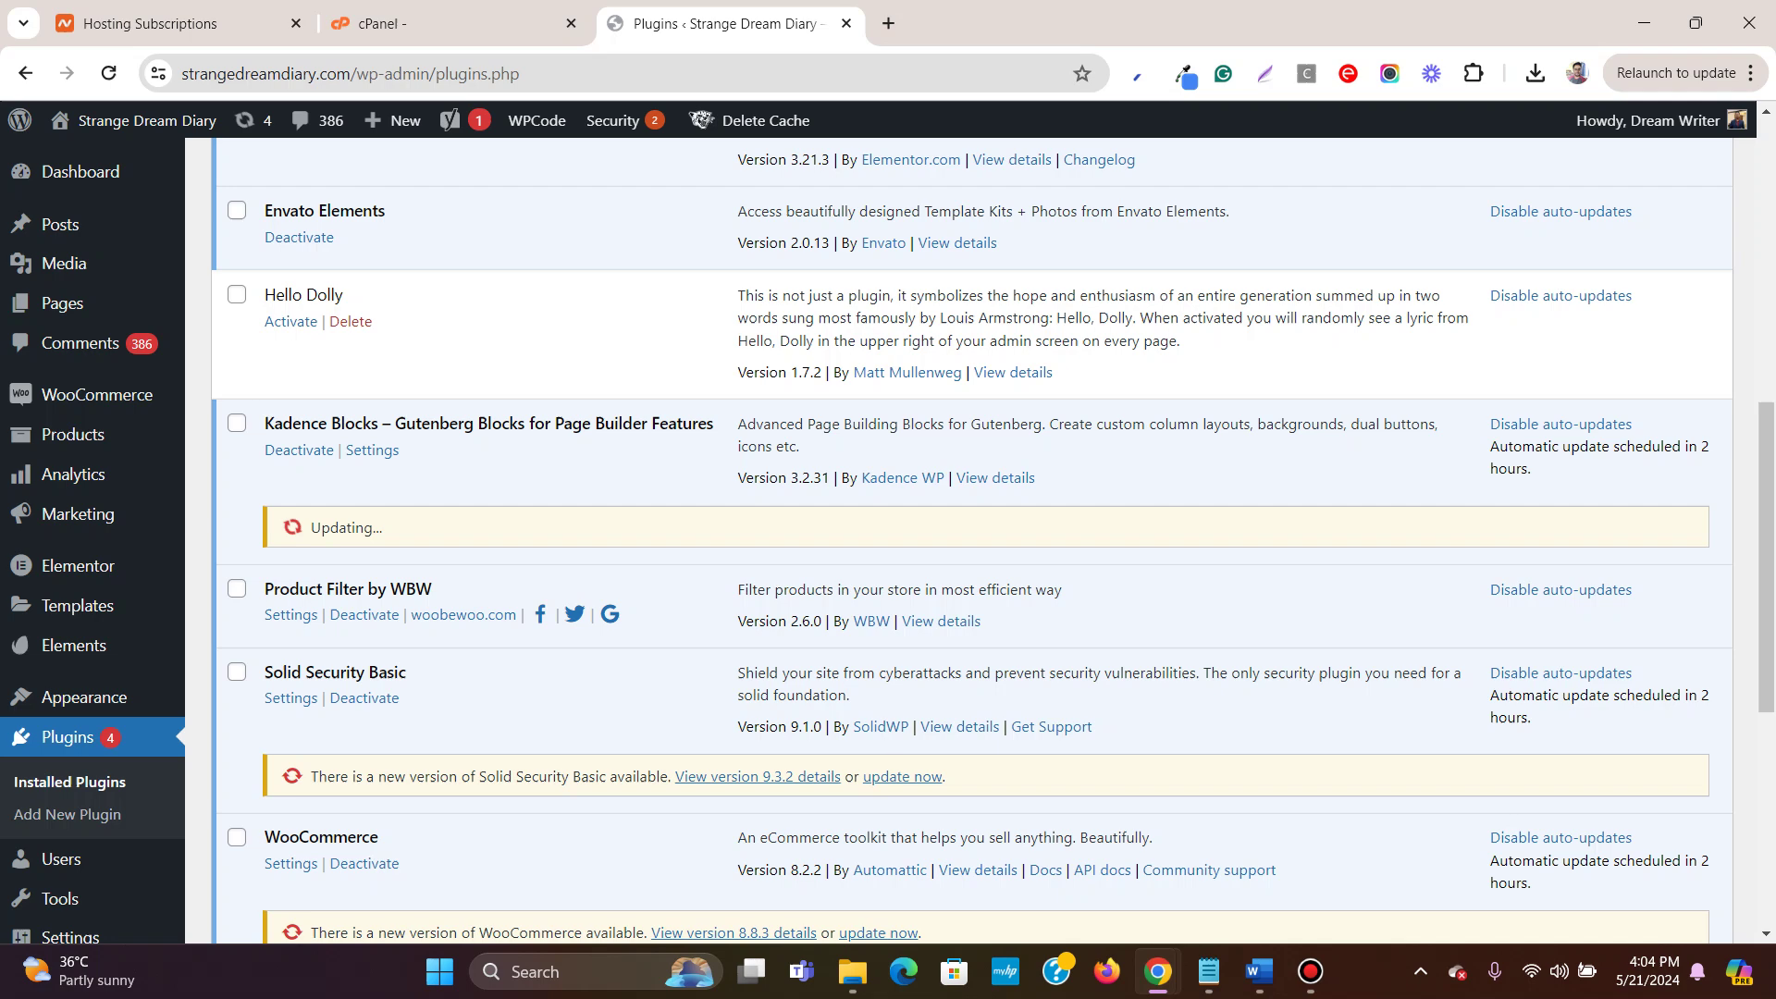
scroll(971, 541, "down", 3)
left_click(902, 545)
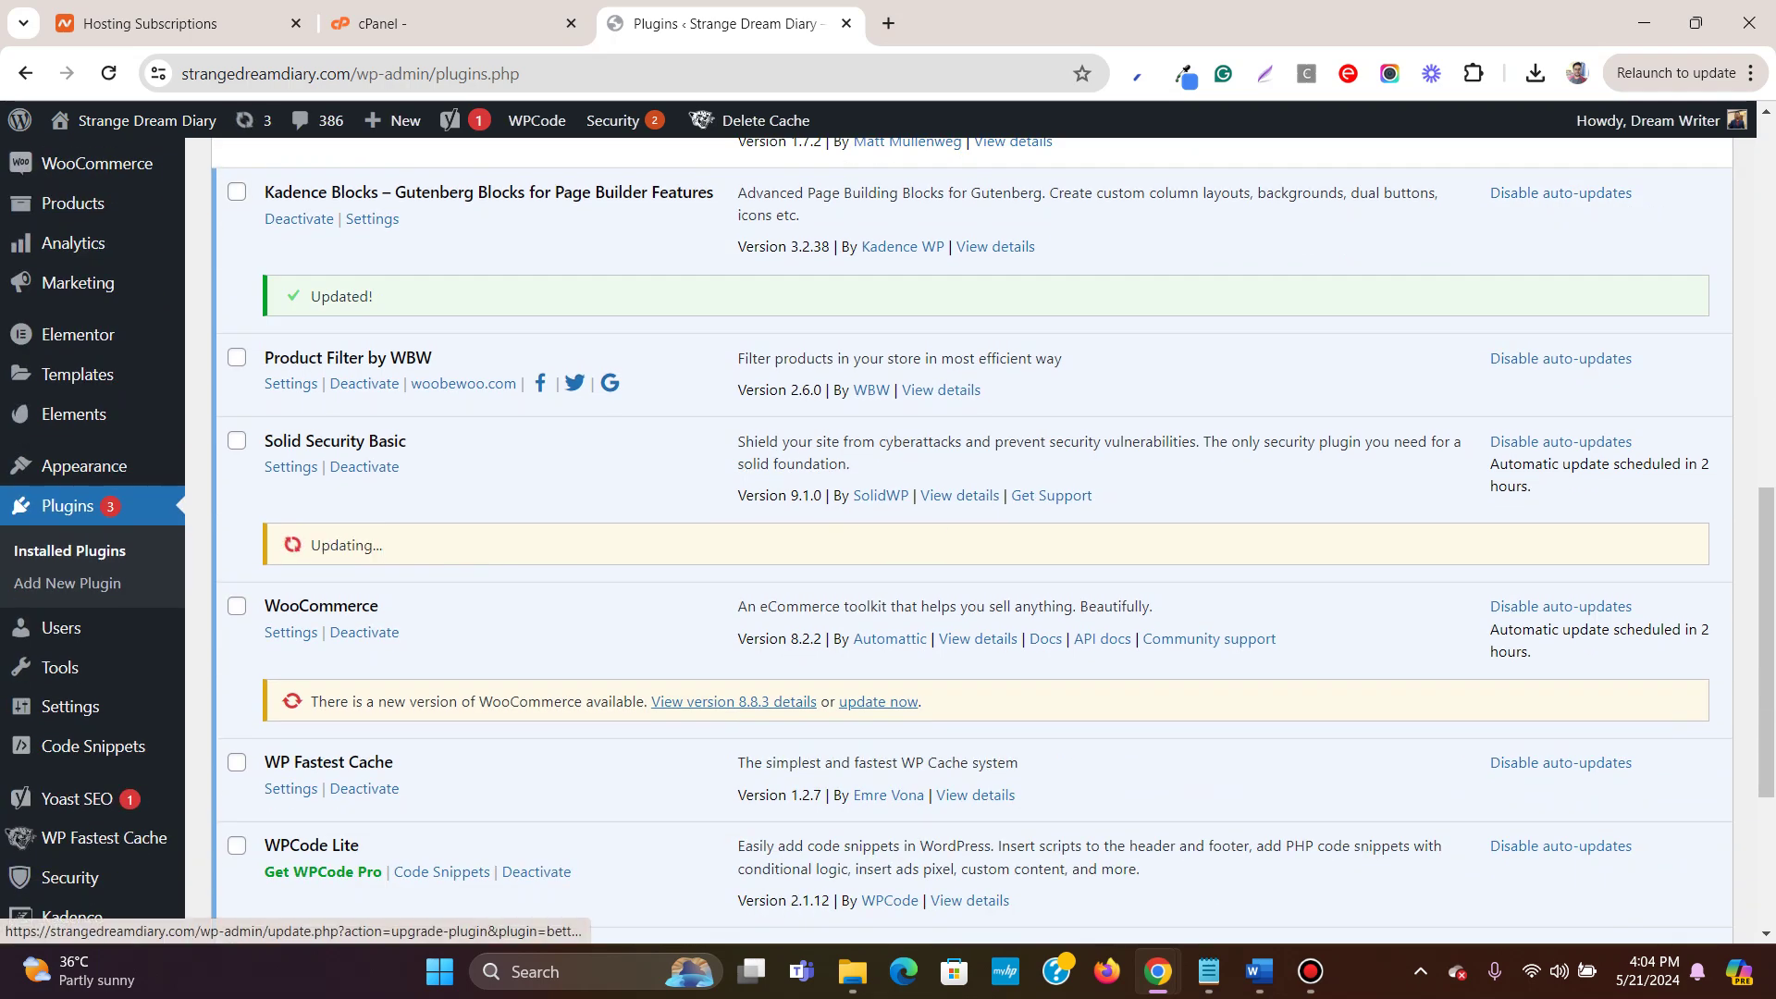
Update the WooCommerce and Yoast SEO plugins.
scroll(902, 545, "down", 1)
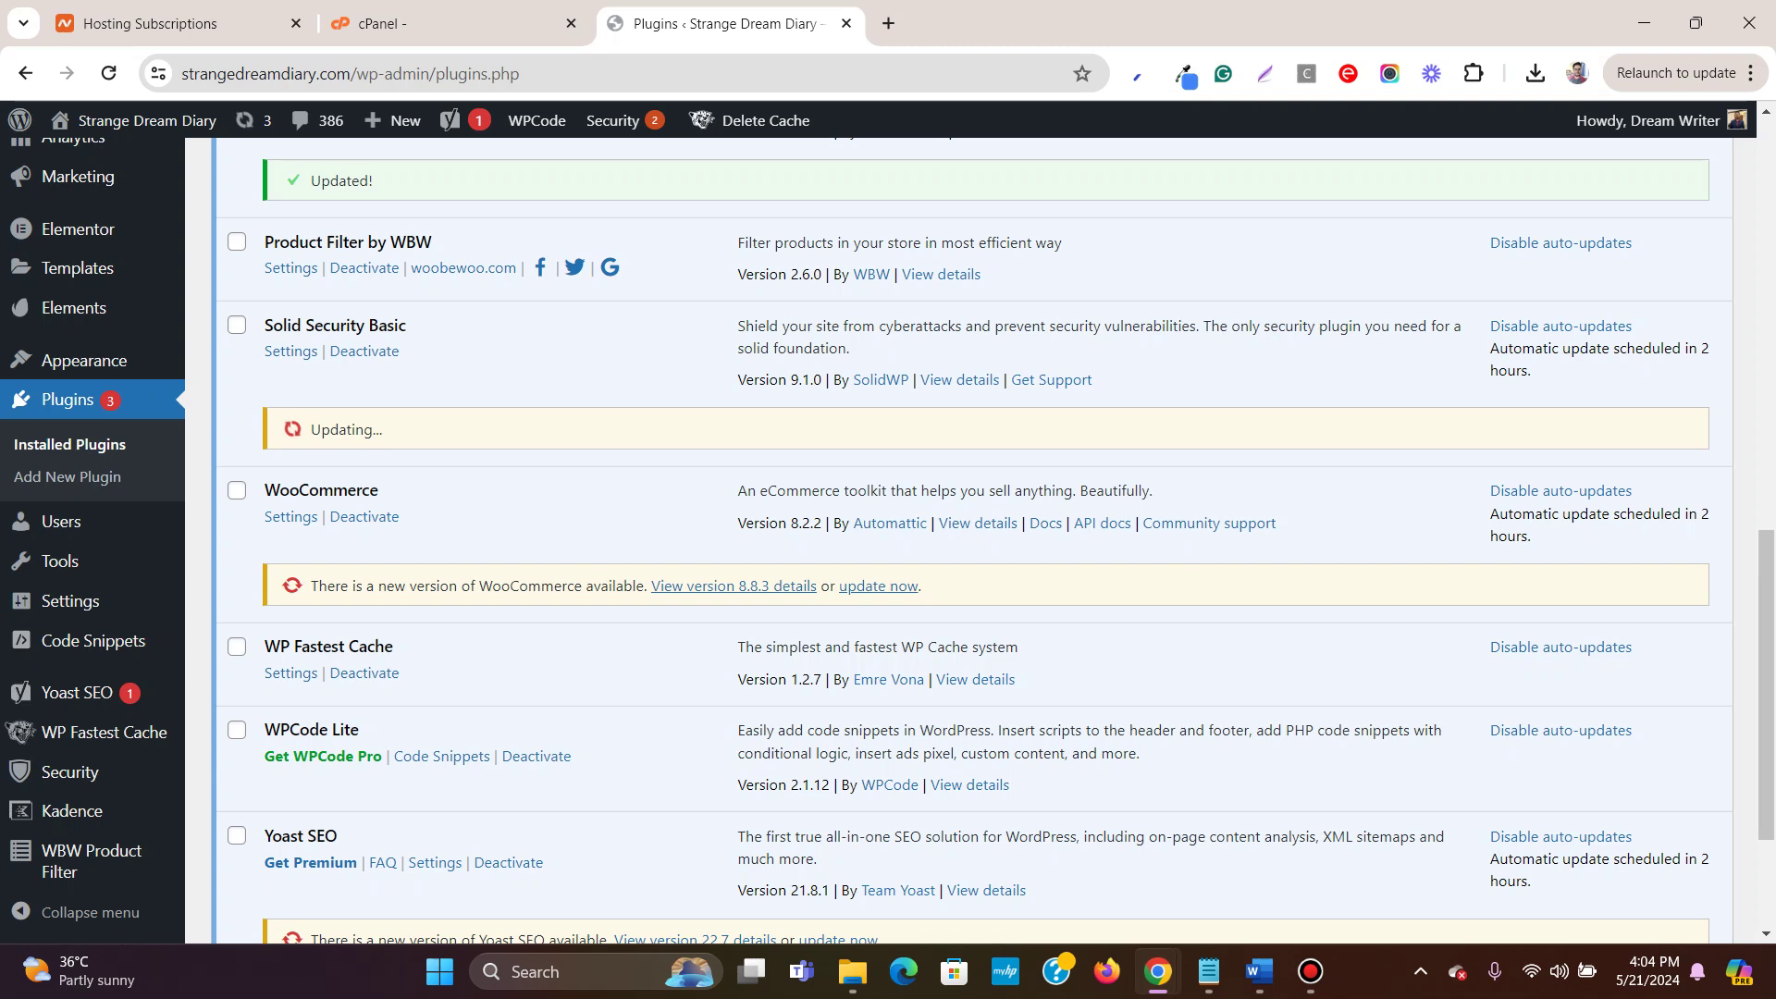
scroll(879, 470, "down", 1)
left_click(879, 470)
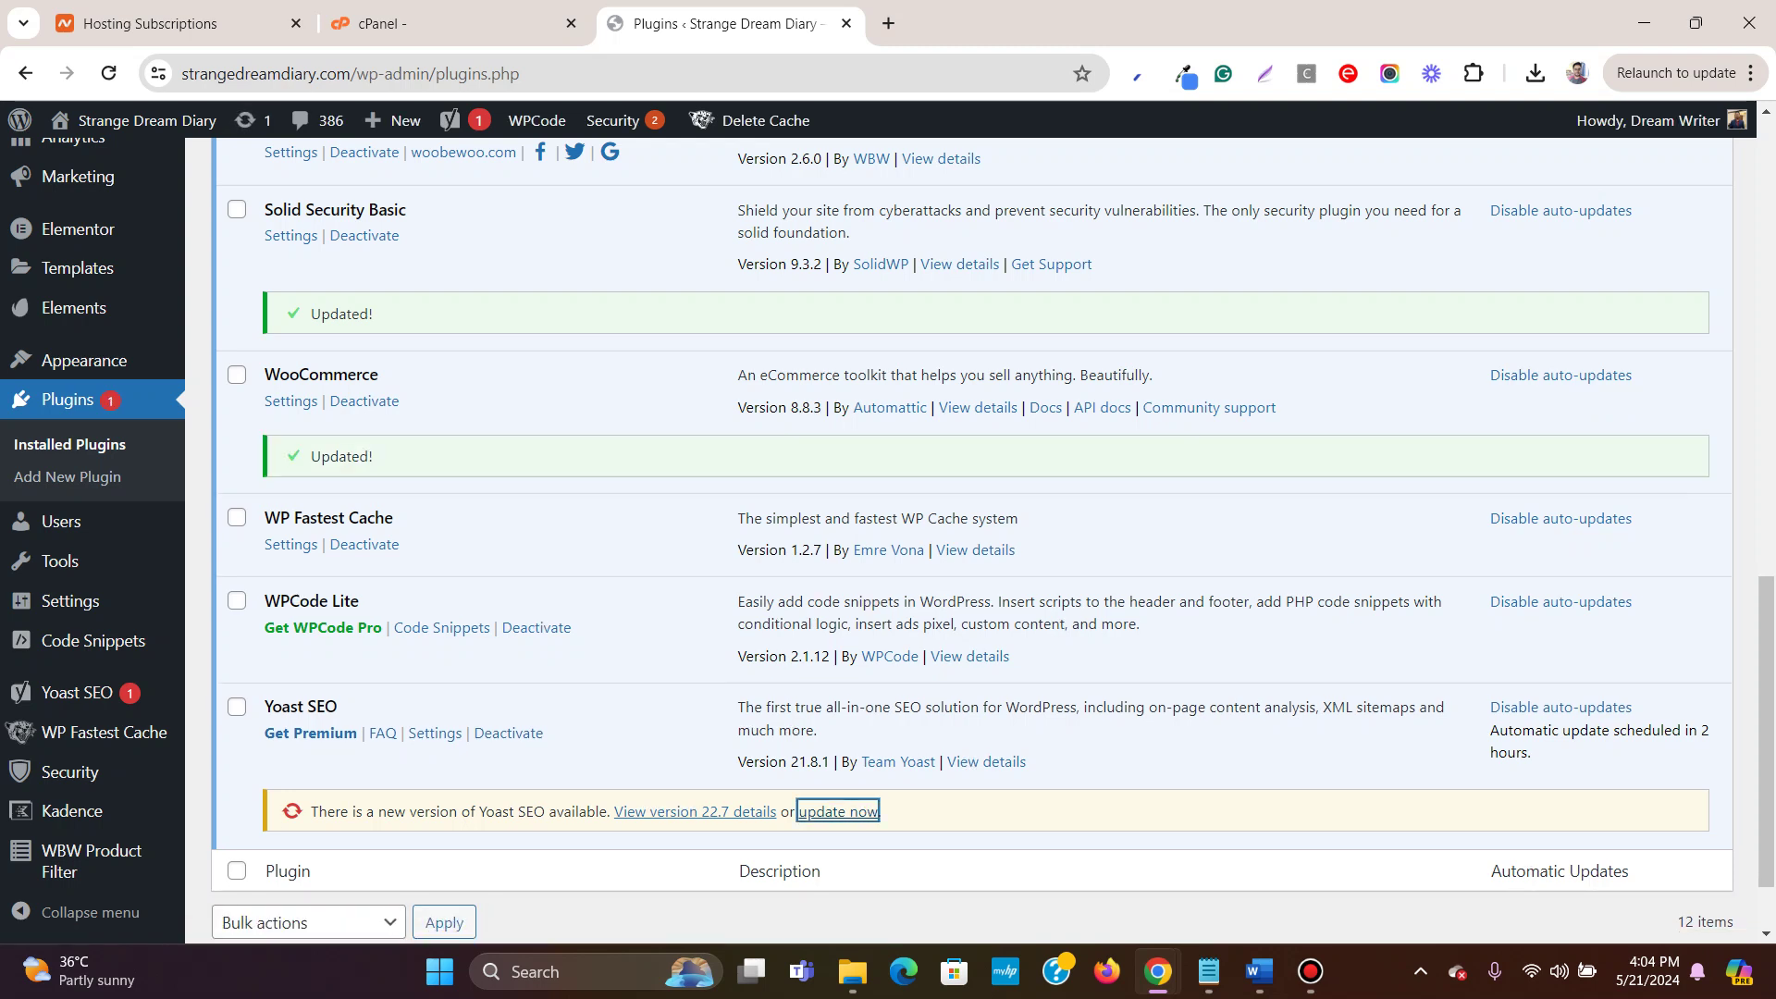
left_click(839, 811)
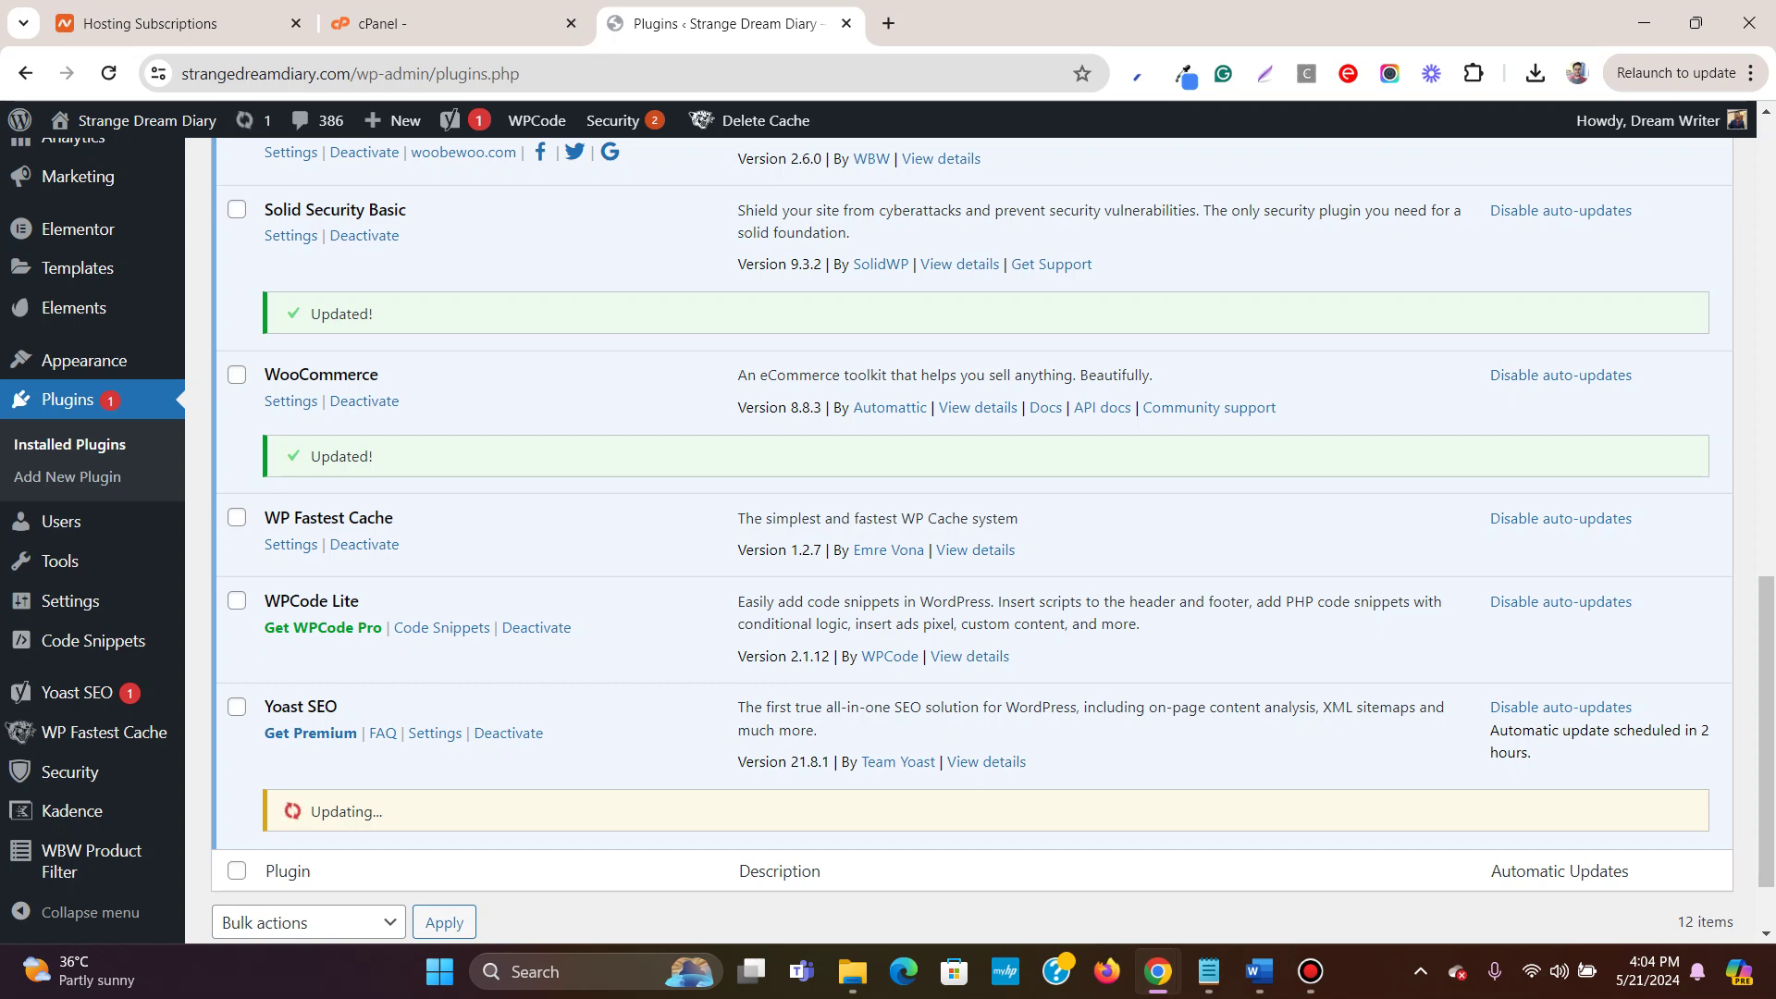
scroll(93, 741, "up", 5)
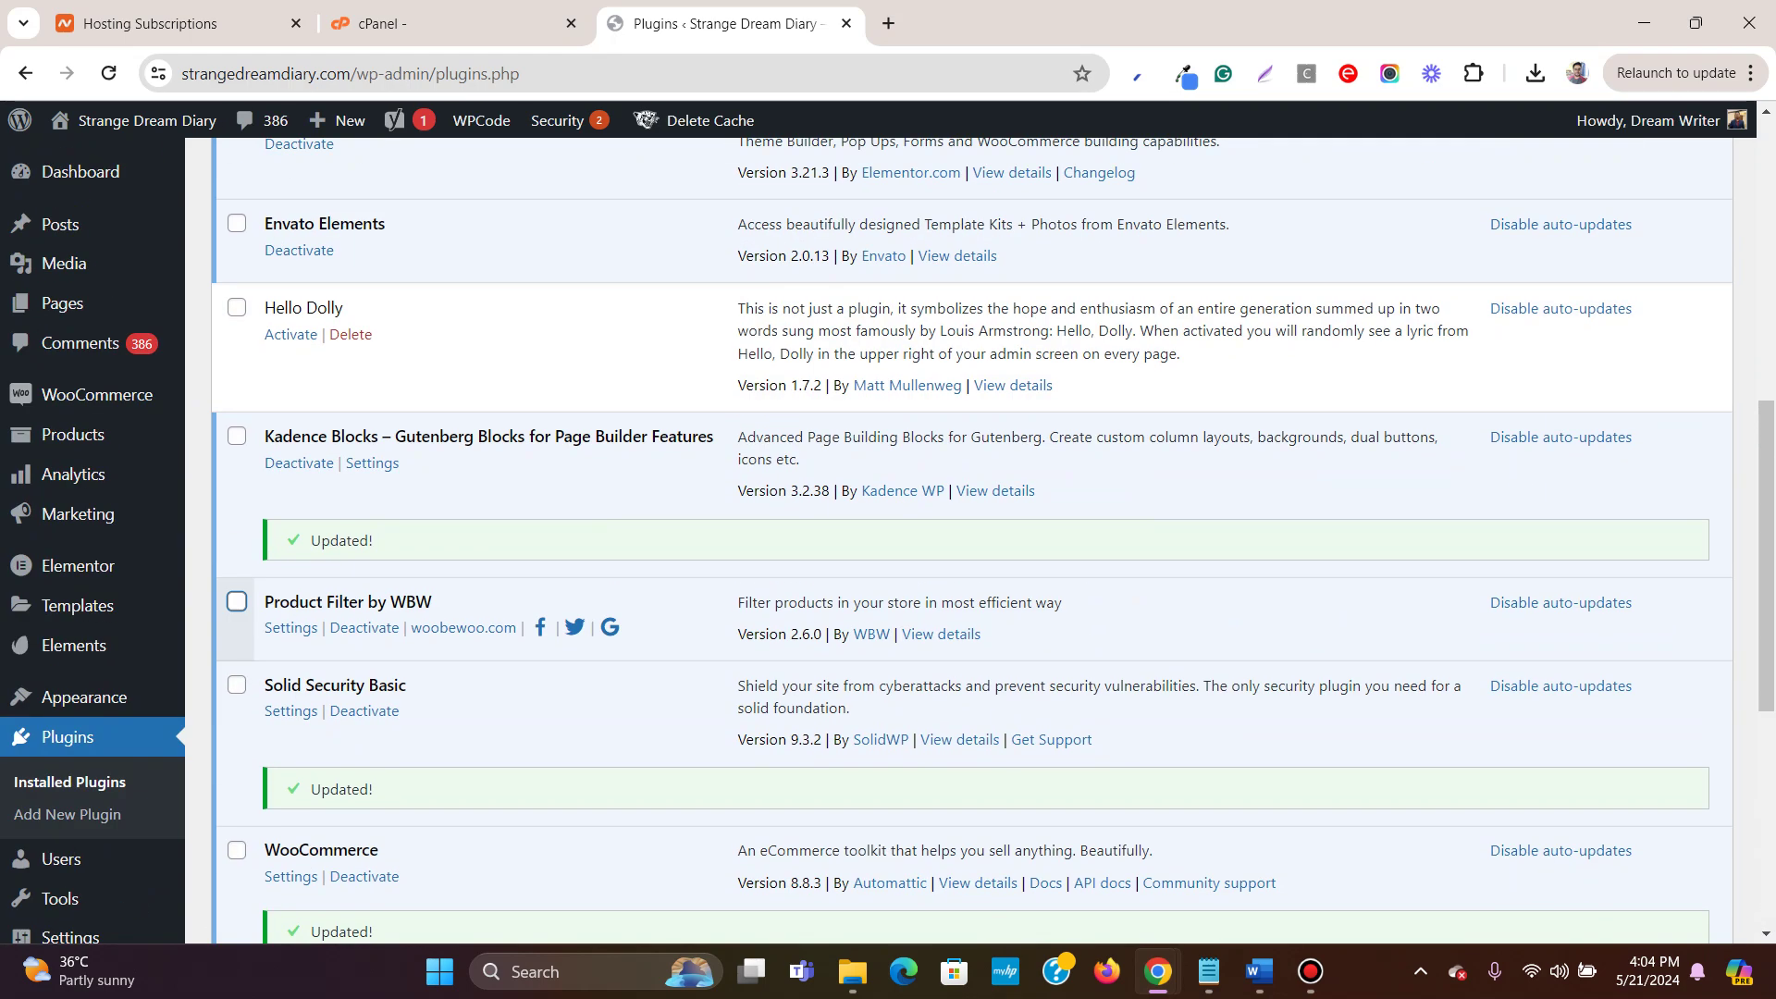
Open Tools > Site Health and switch to its Info tab.
mouse_move(60, 783)
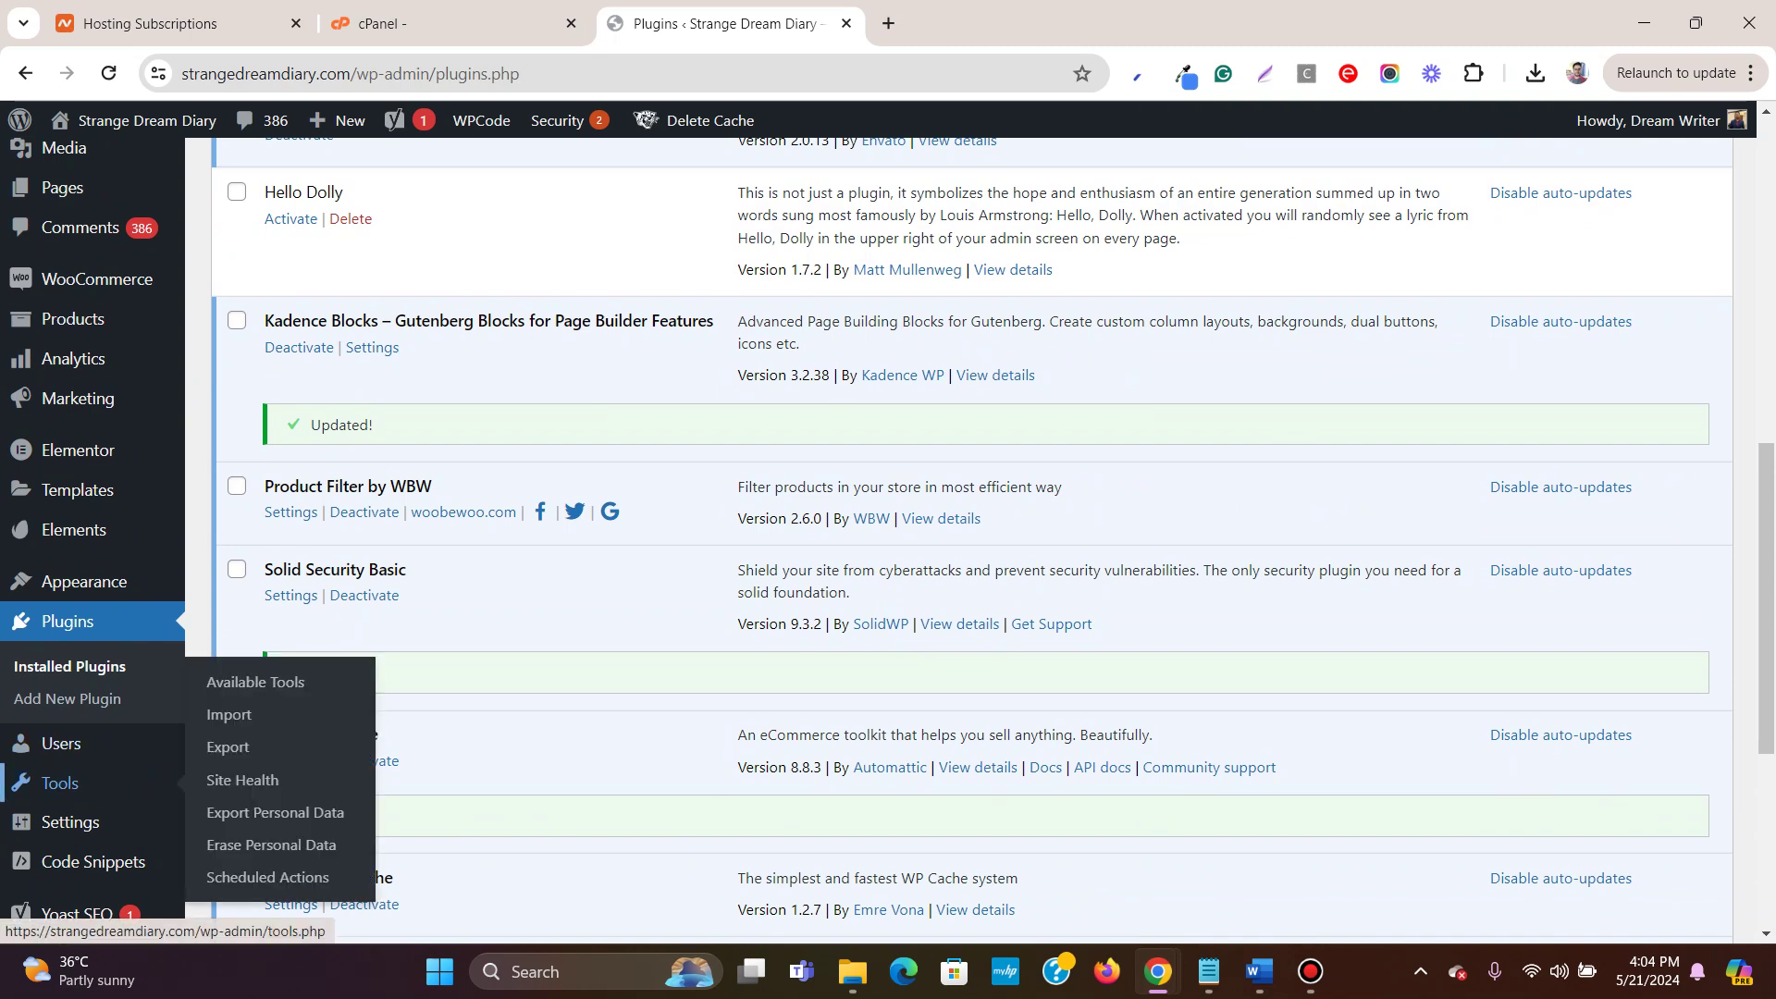
left_click(242, 779)
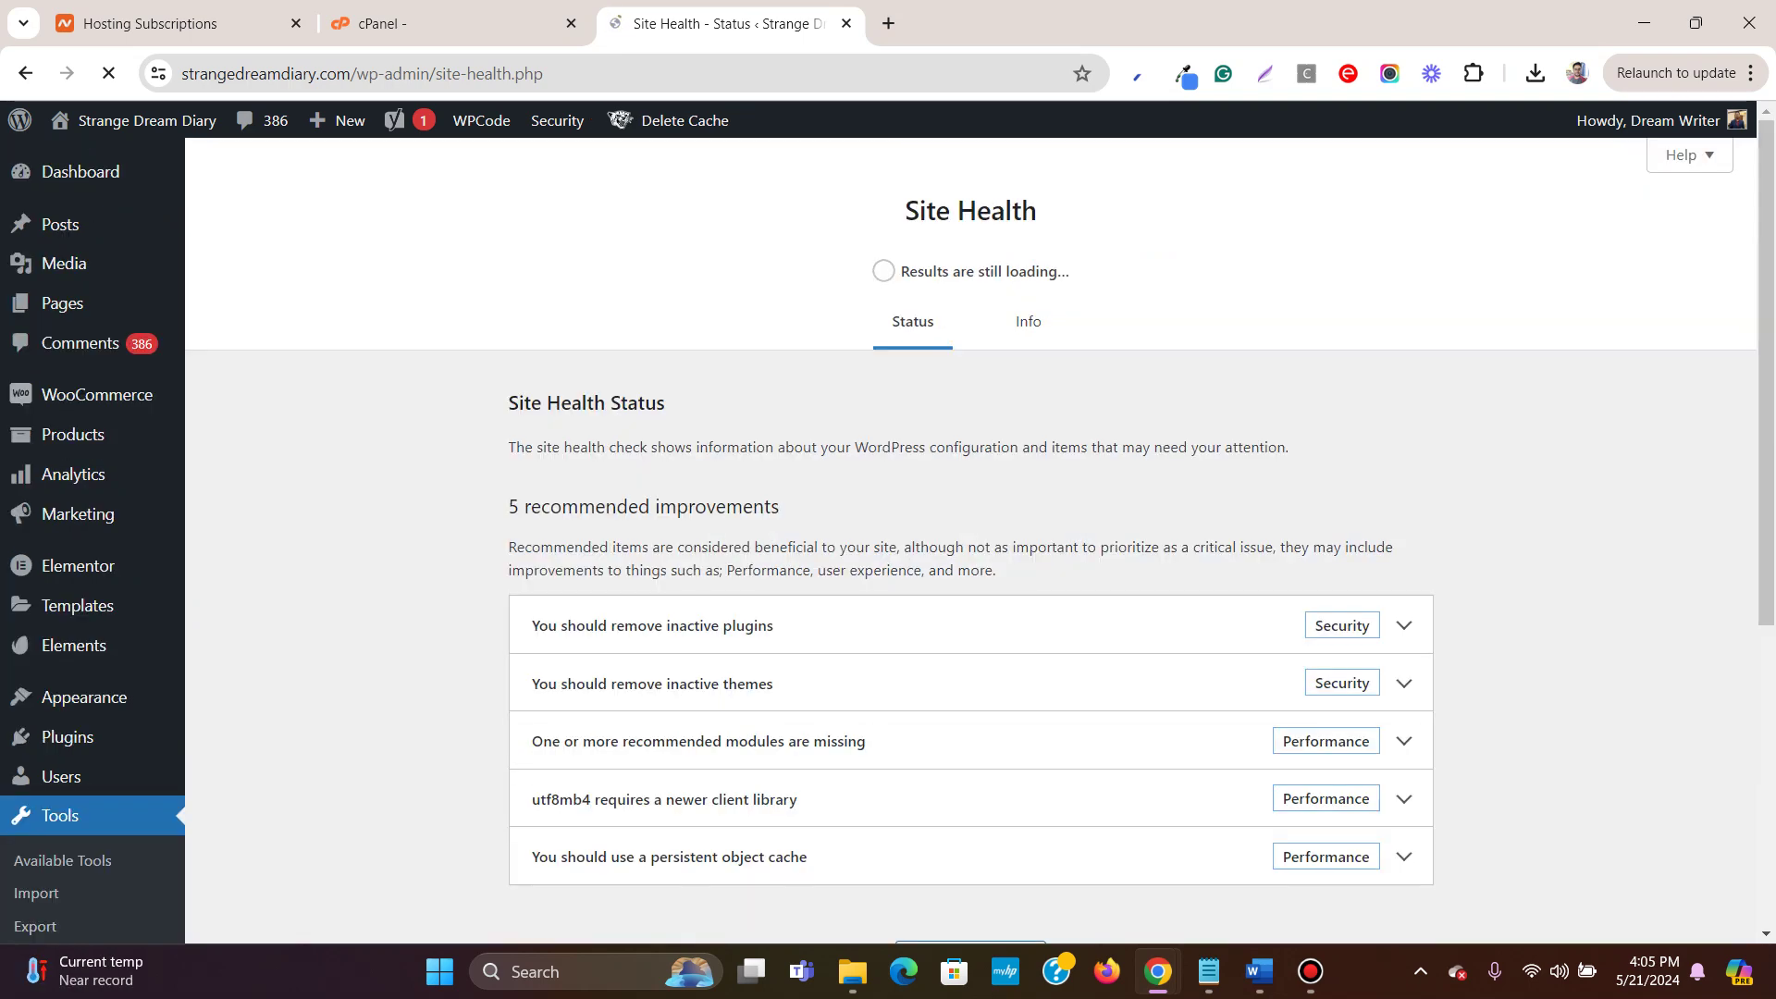
scroll(971, 532, "down", 2)
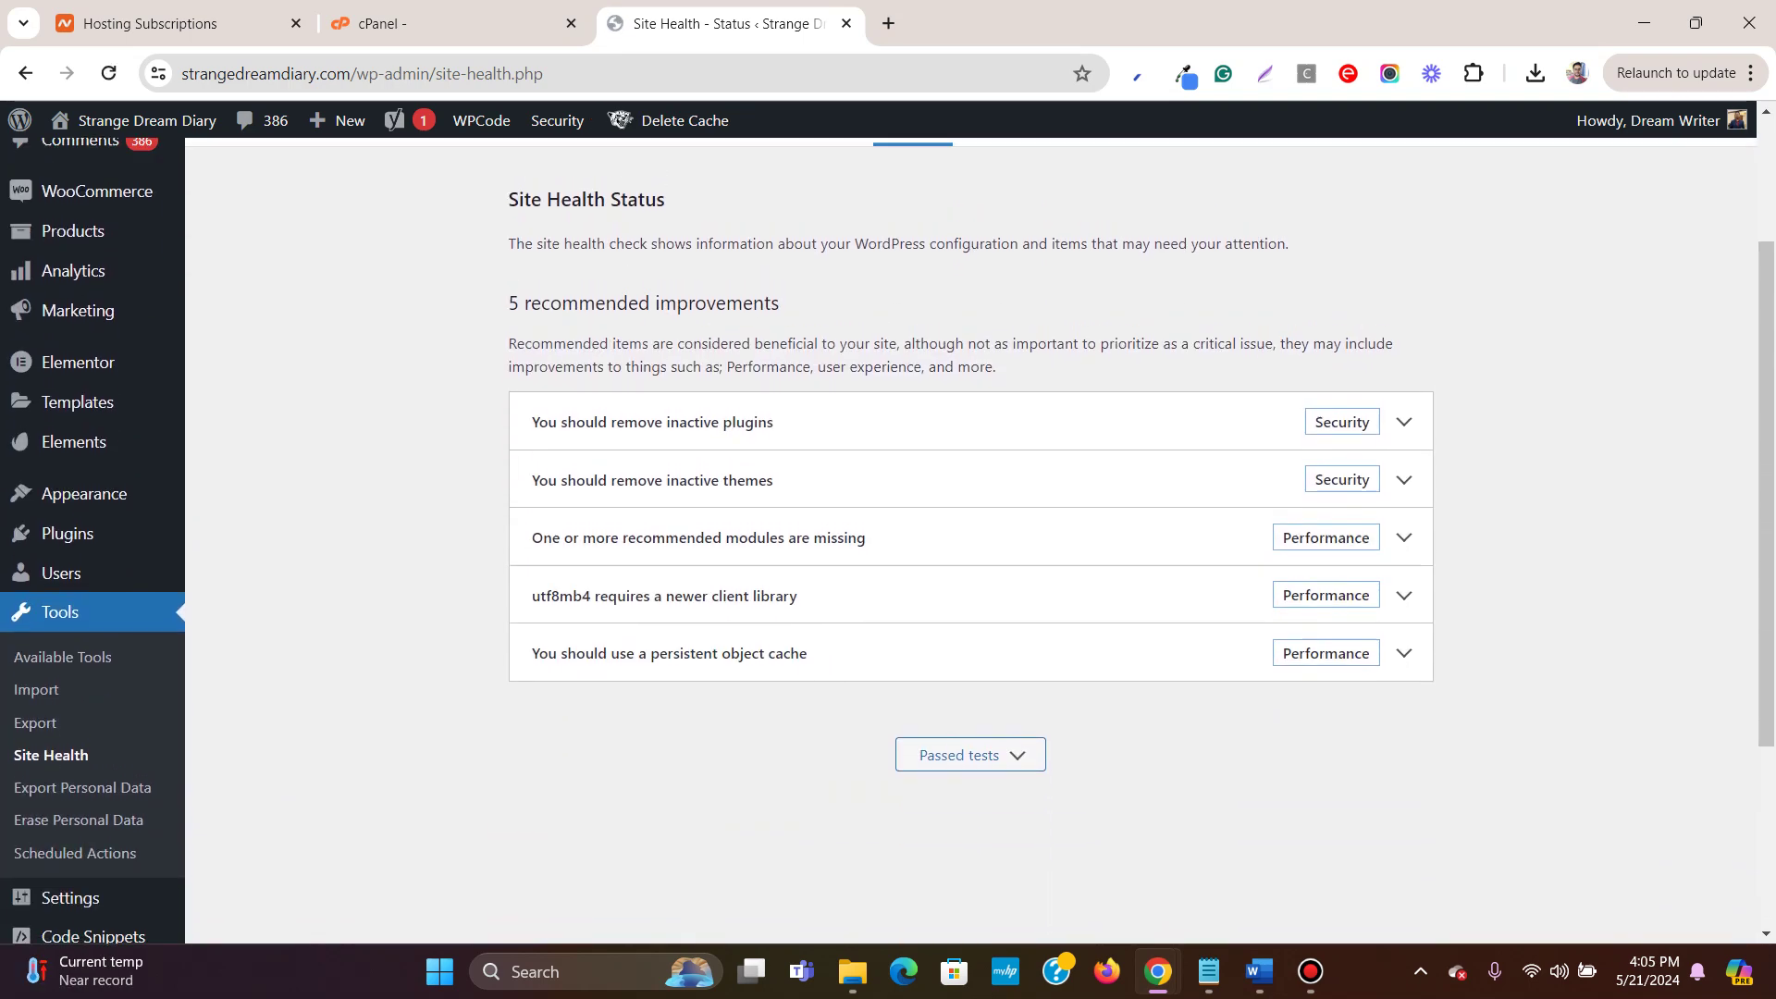
scroll(971, 532, "up", 3)
left_click(1029, 321)
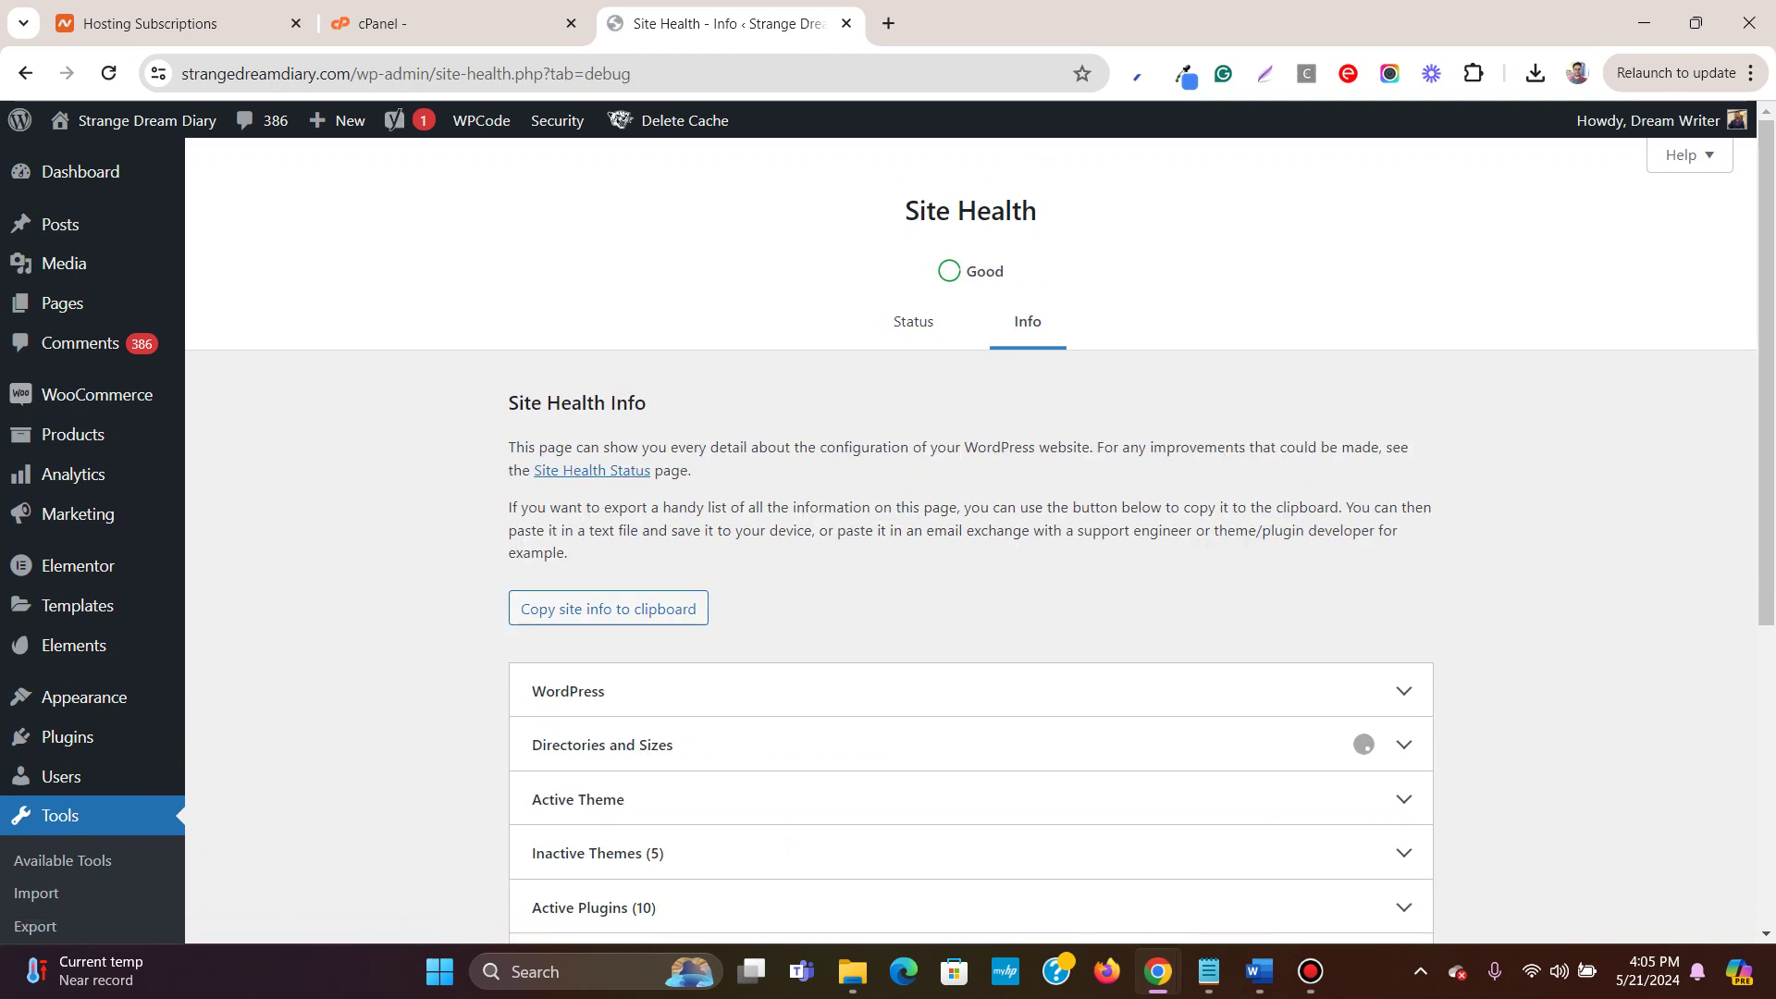
scroll(971, 532, "down", 2)
scroll(972, 532, "down", 1)
scroll(972, 532, "up", 2)
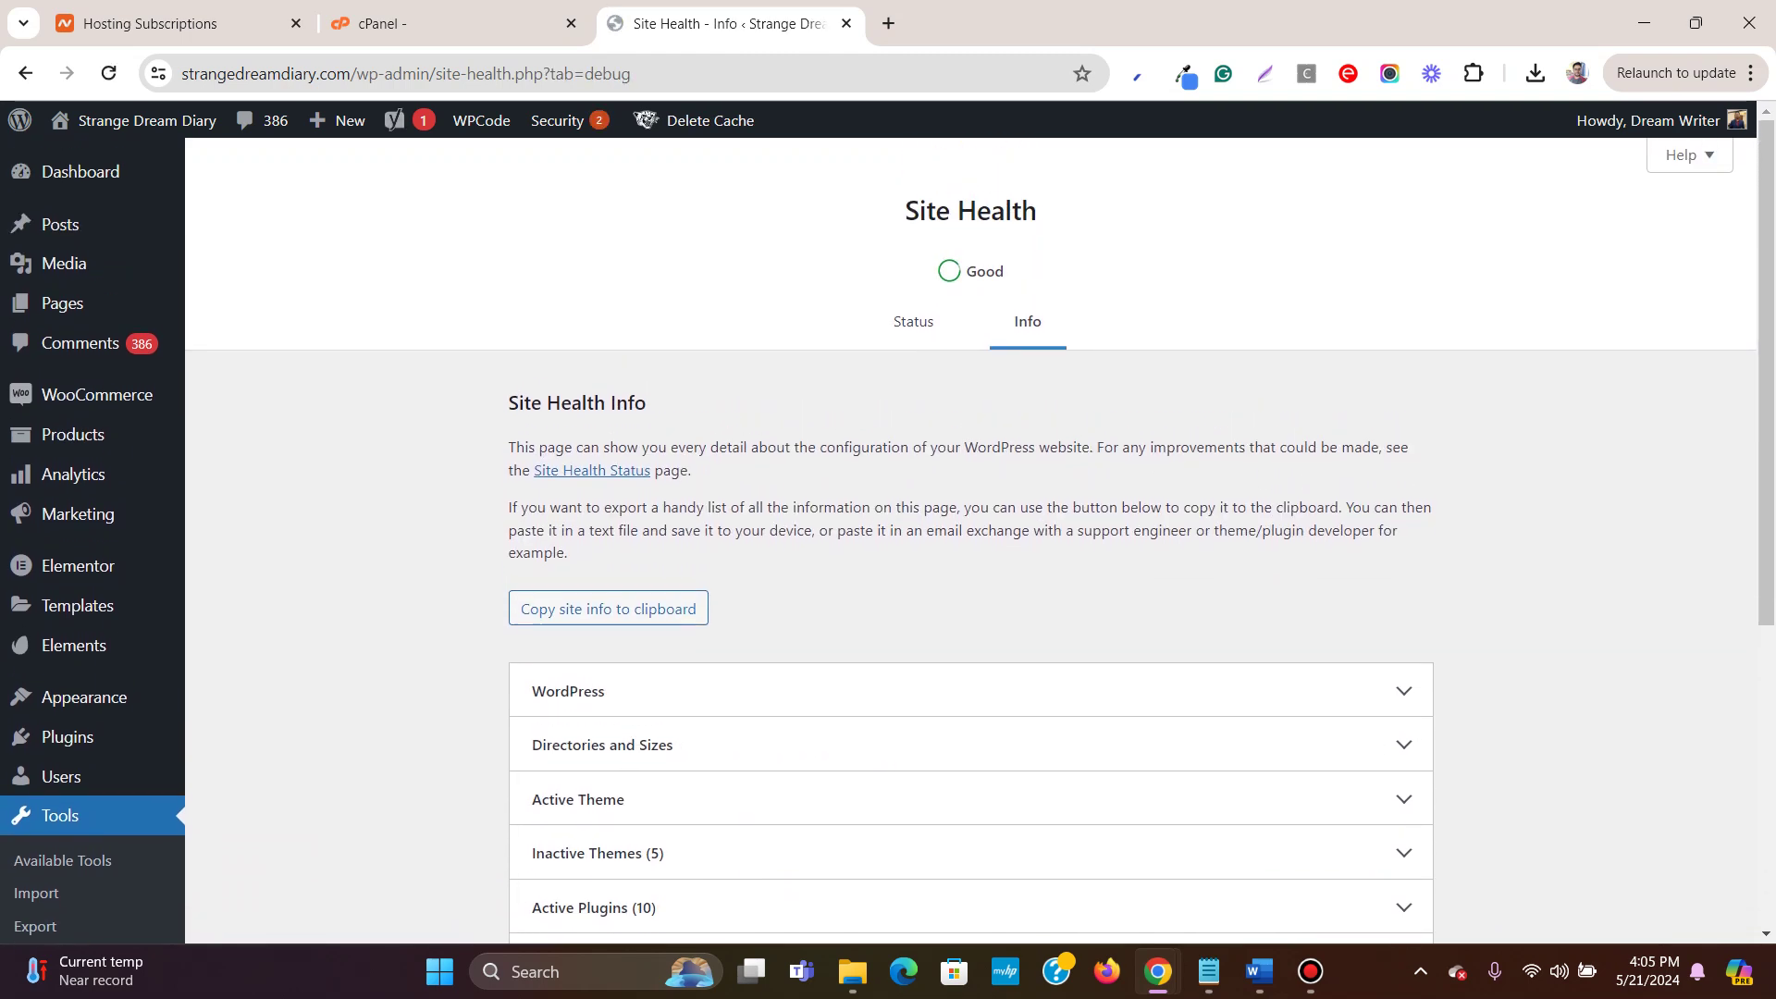
Expand the Server section and copy the PHP version 7.4.33.
scroll(971, 532, "down", 2)
scroll(971, 677, "down", 4)
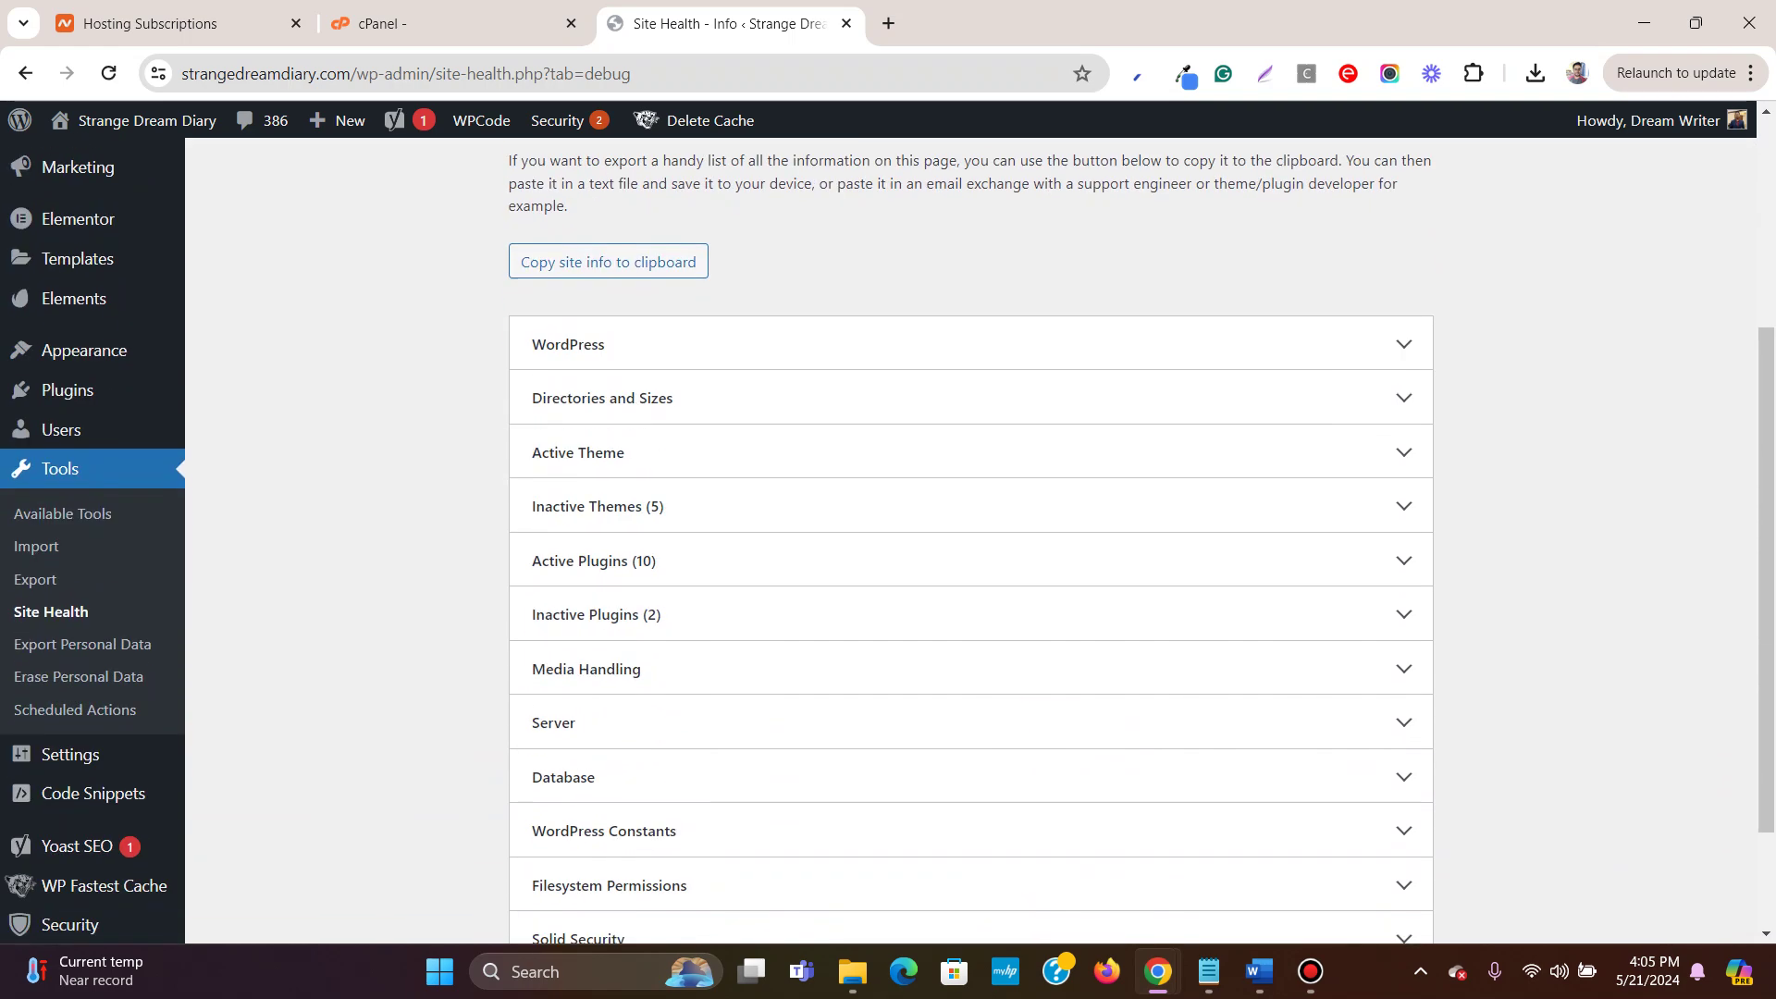
left_click(972, 569)
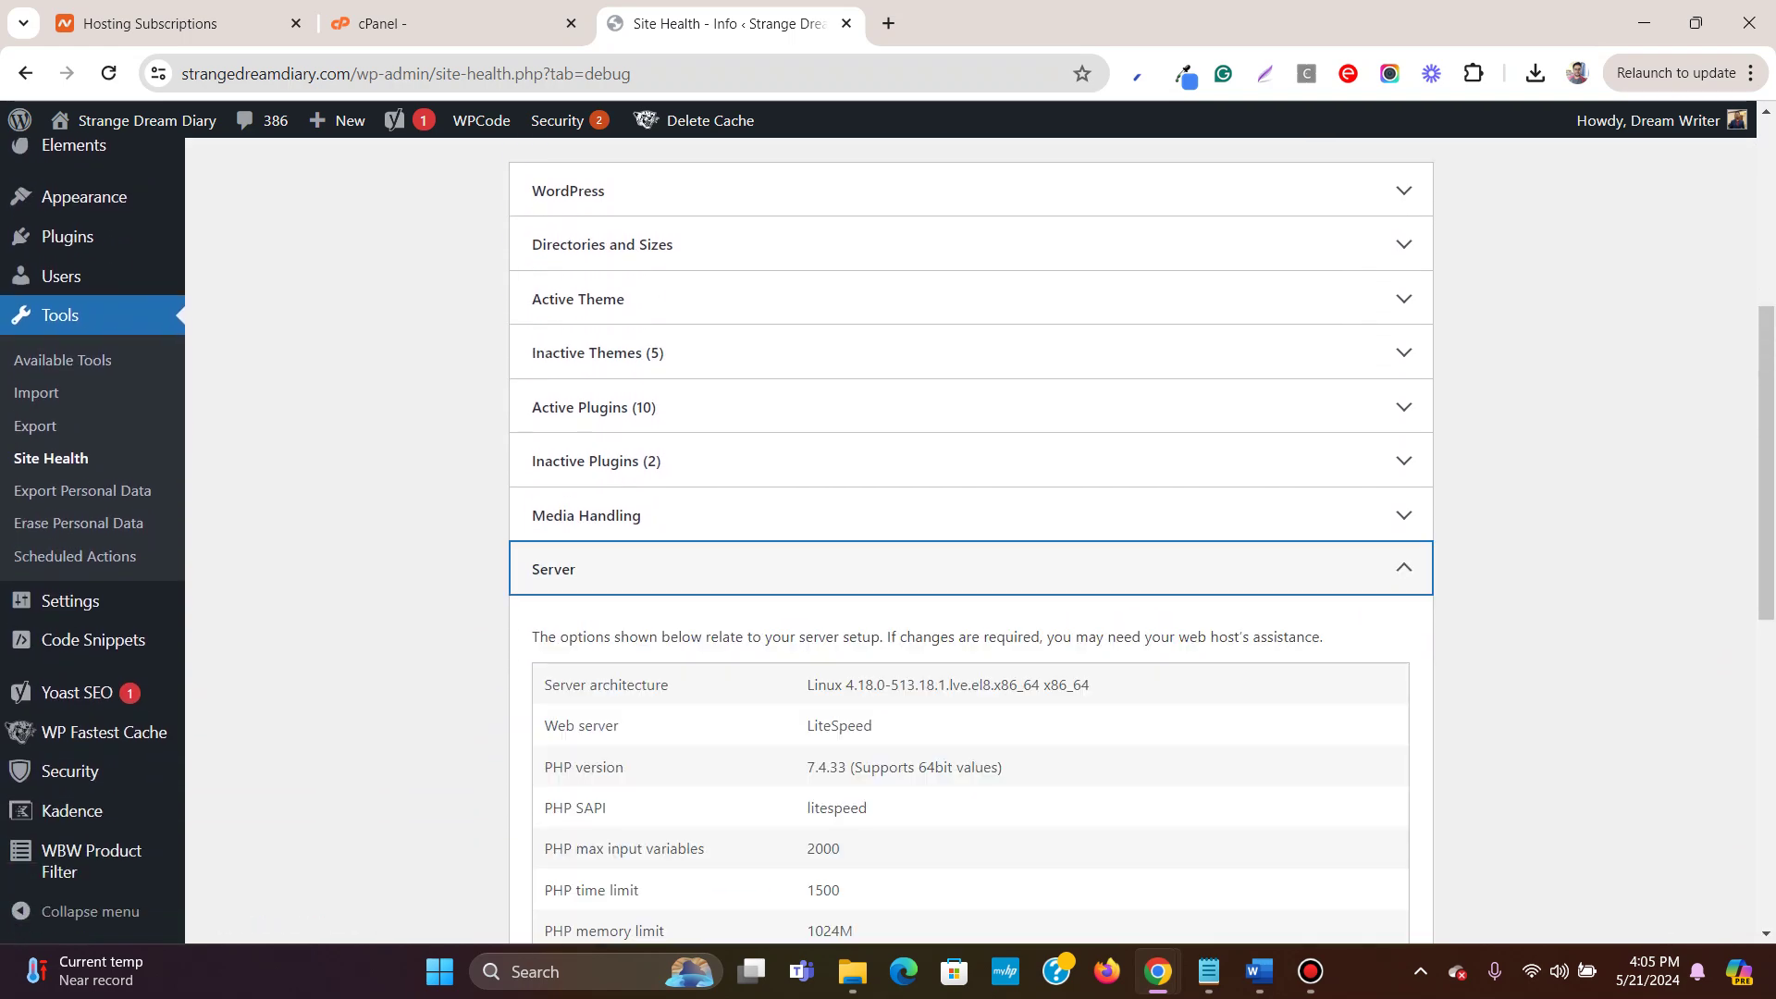
scroll(972, 569, "down", 4)
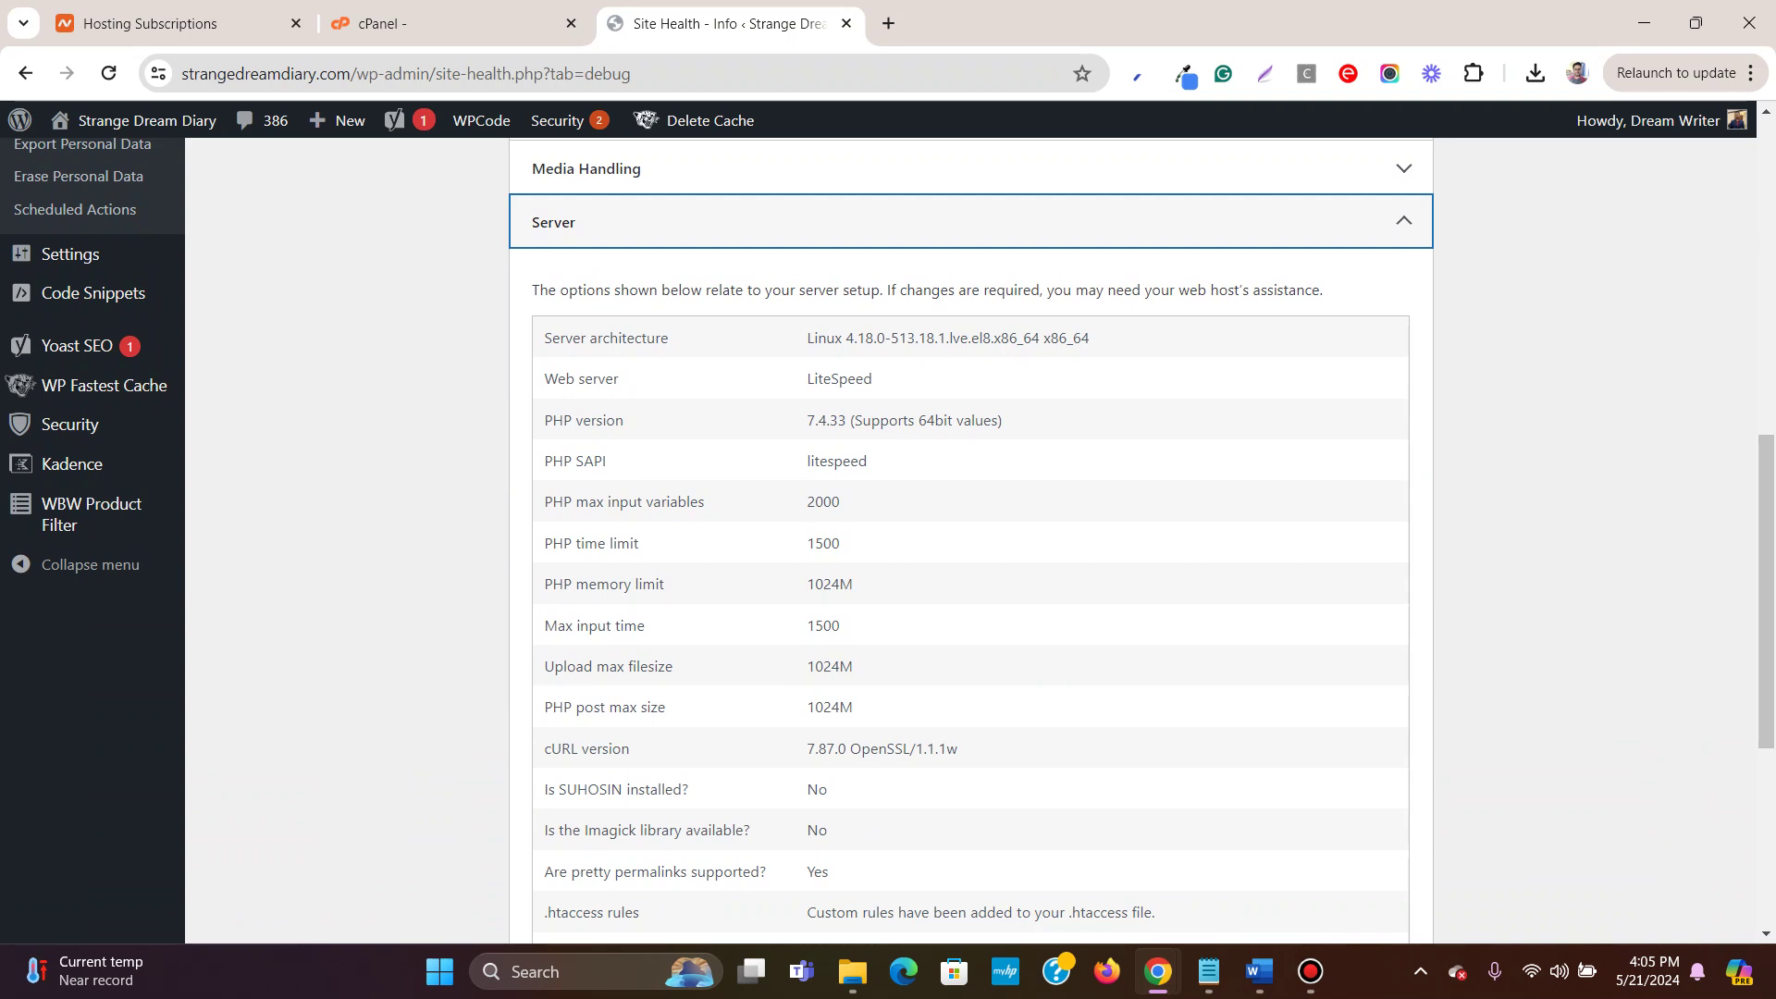
left_click_drag(808, 420, 838, 420)
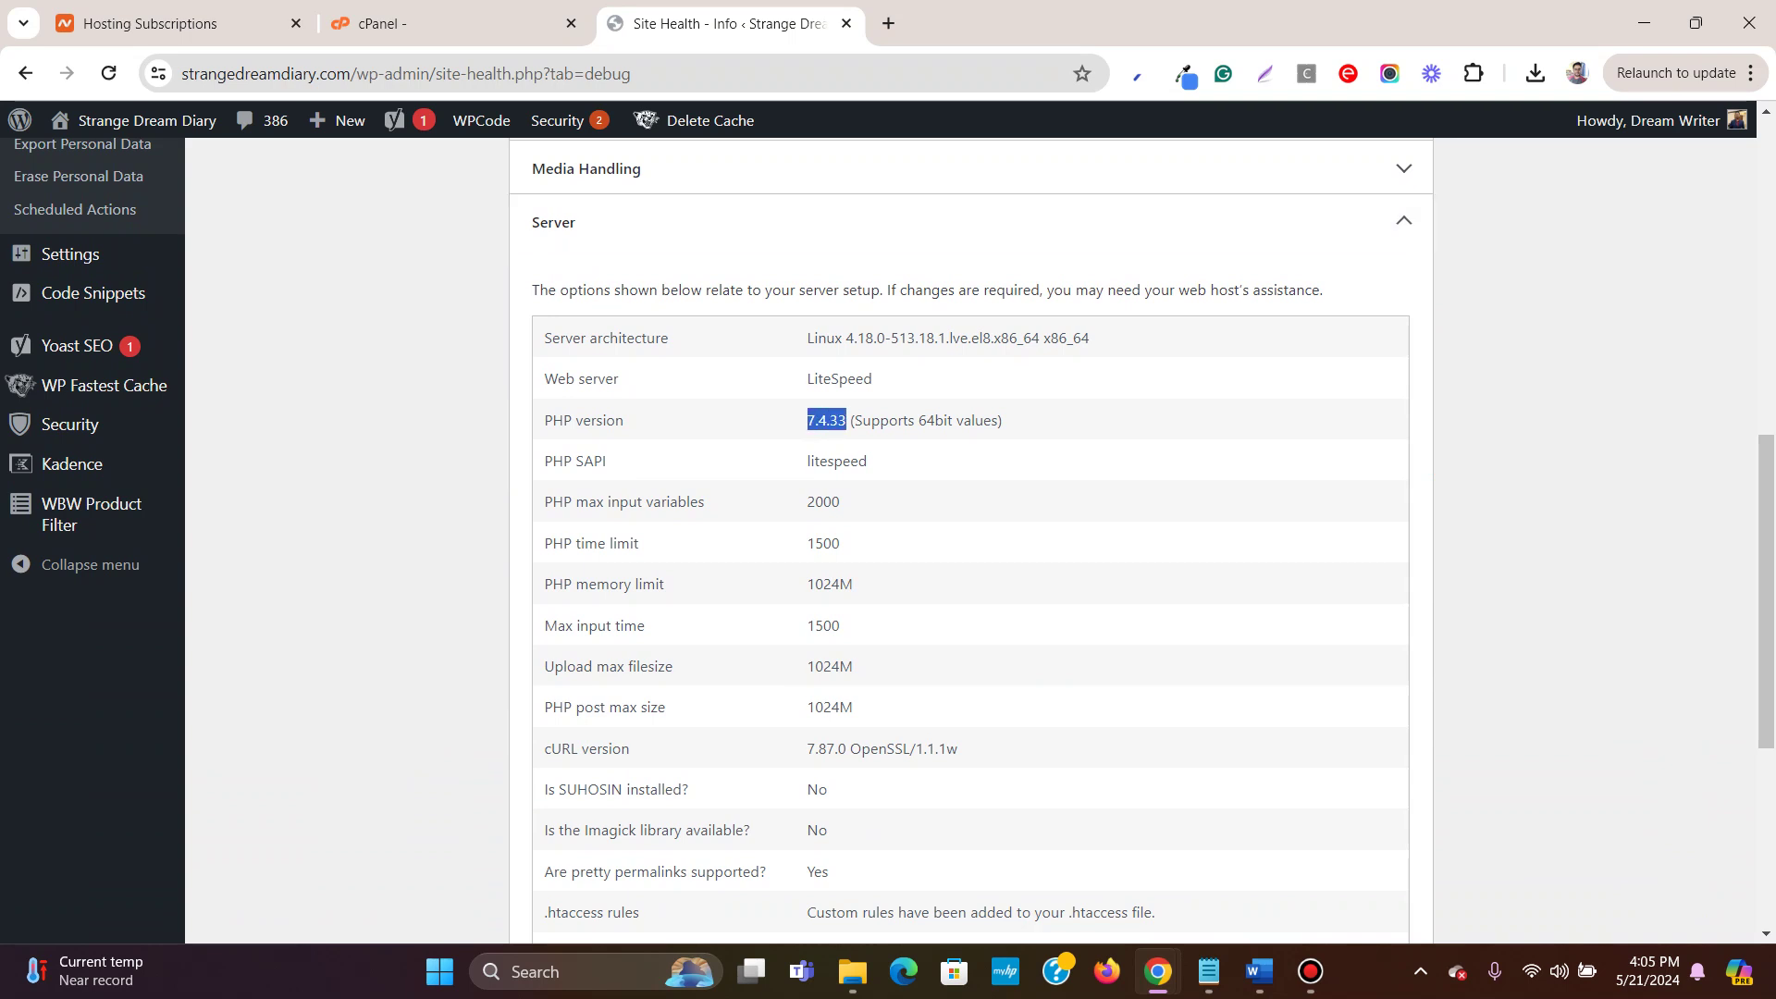
right_click(815, 421)
left_click(860, 439)
mouse_move(1209, 972)
Paste PHP version 7.4.33 into a new Notepad note, then minimize Notepad.
left_click(439, 971)
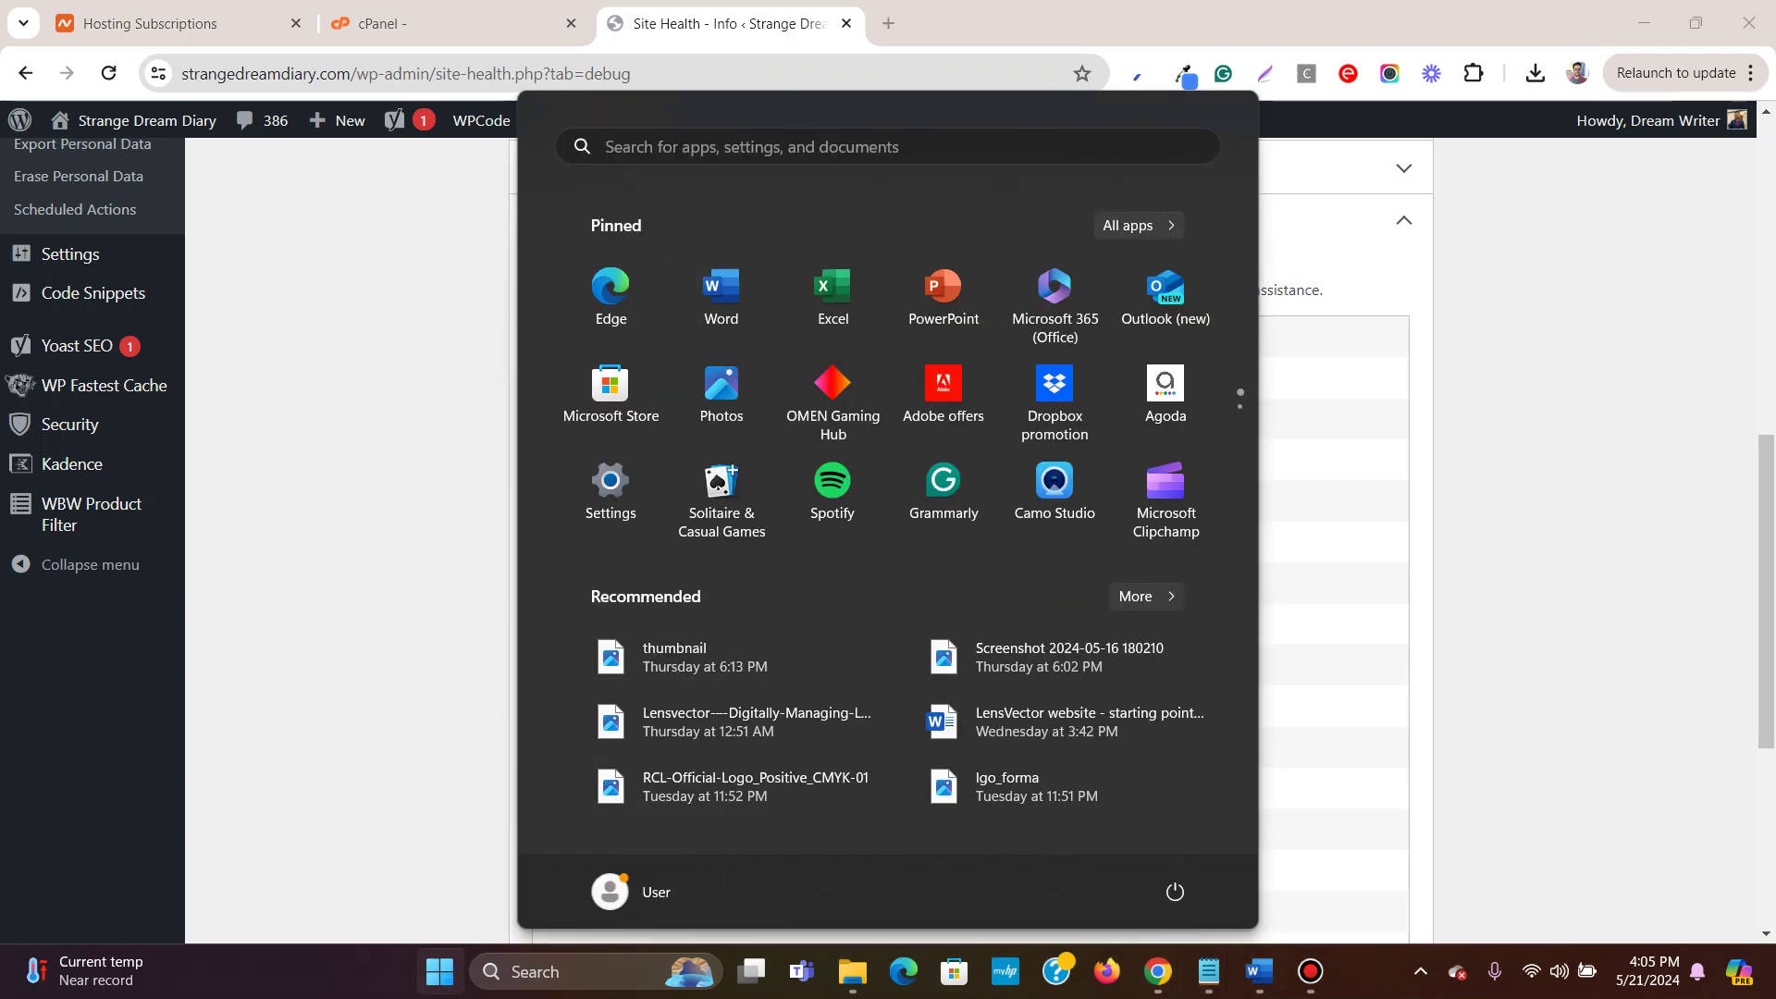
key("super+s")
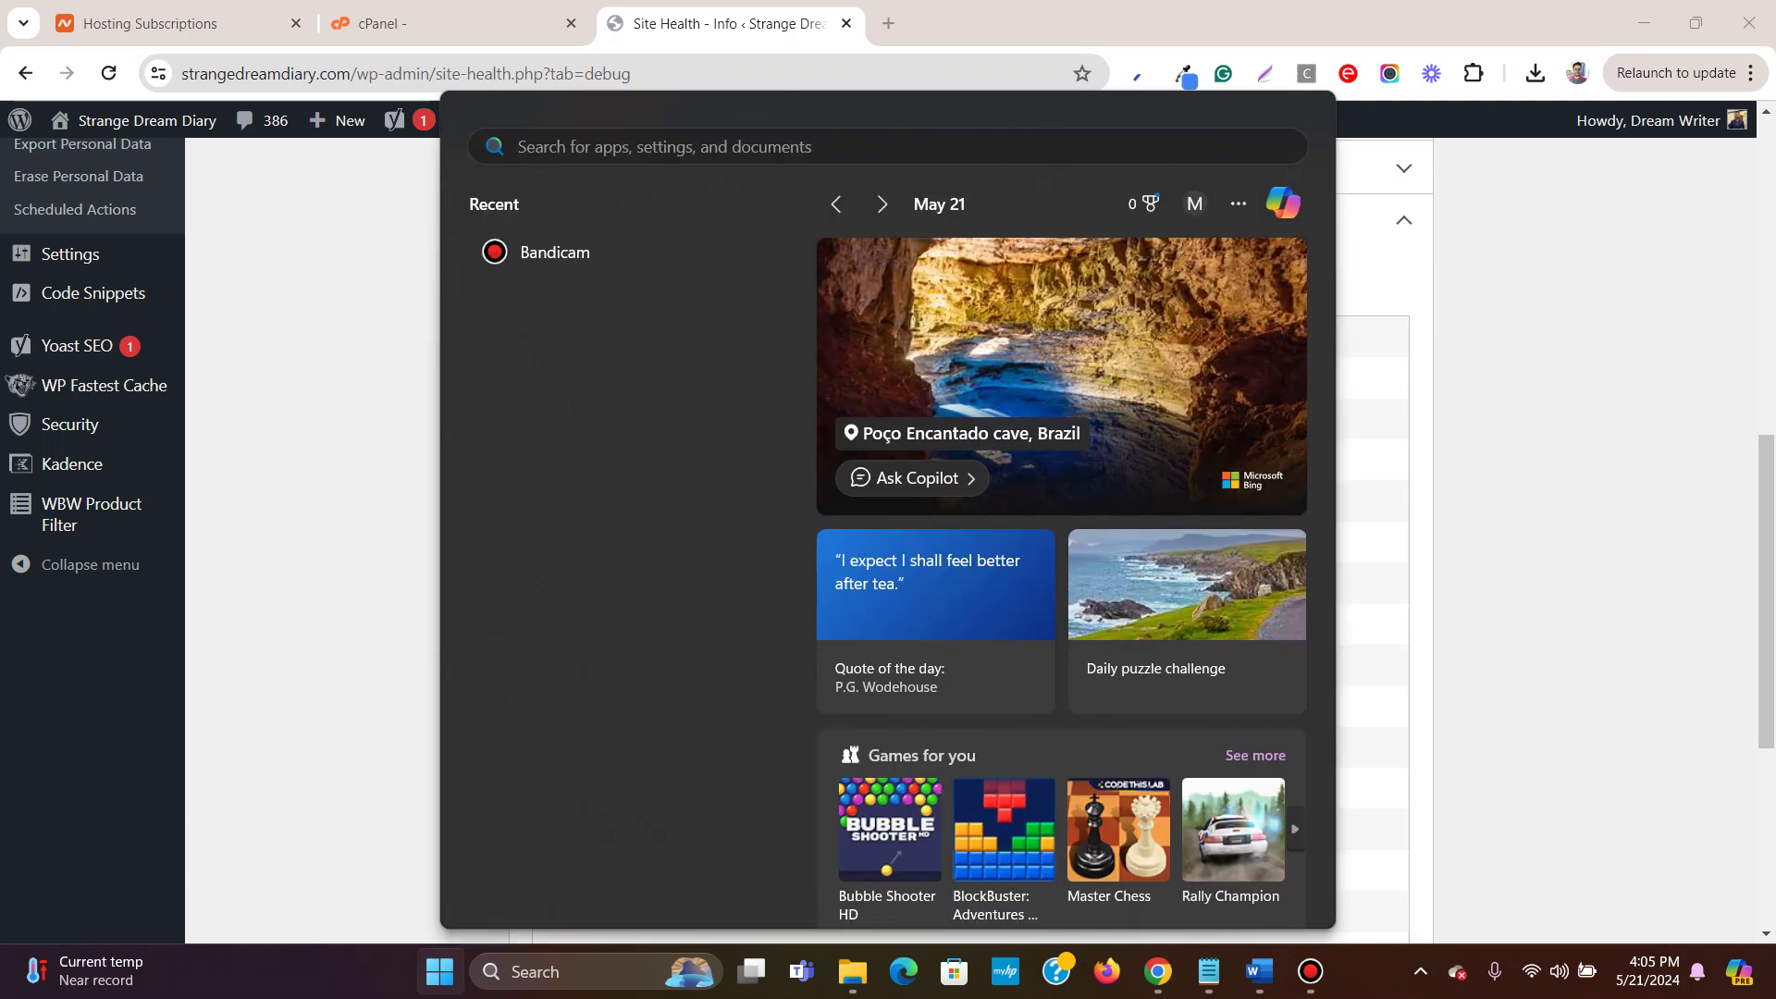
key("Escape")
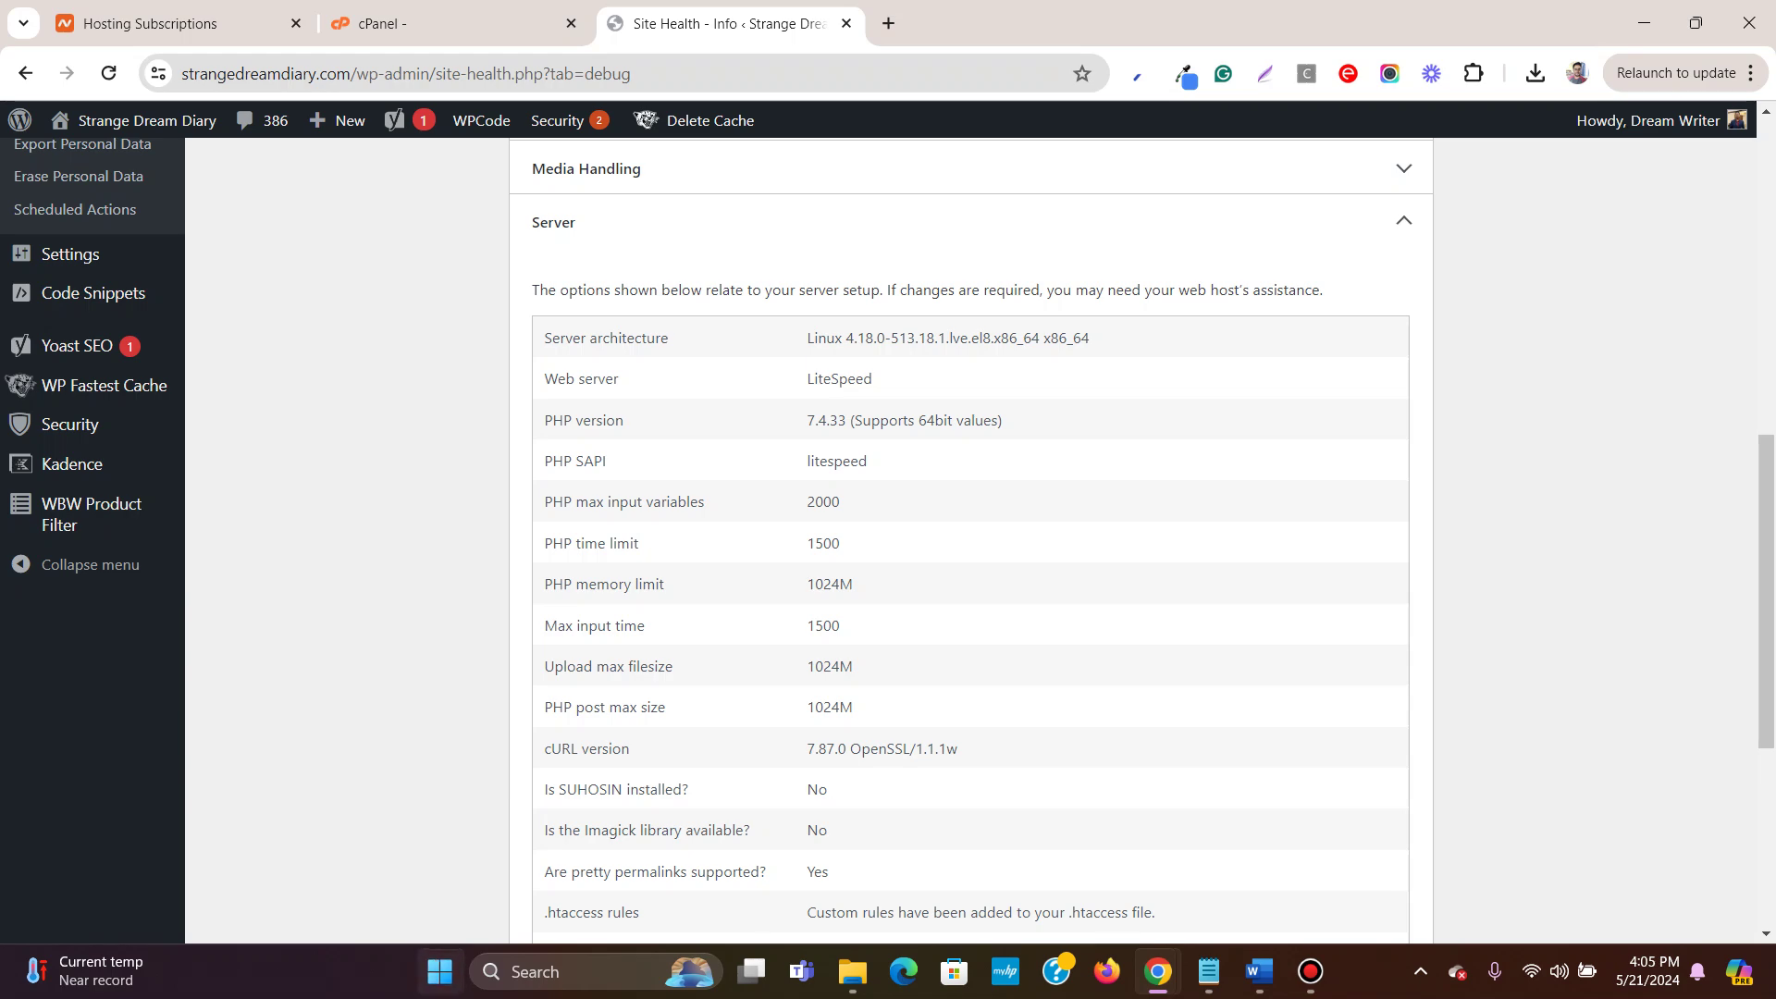
key("super")
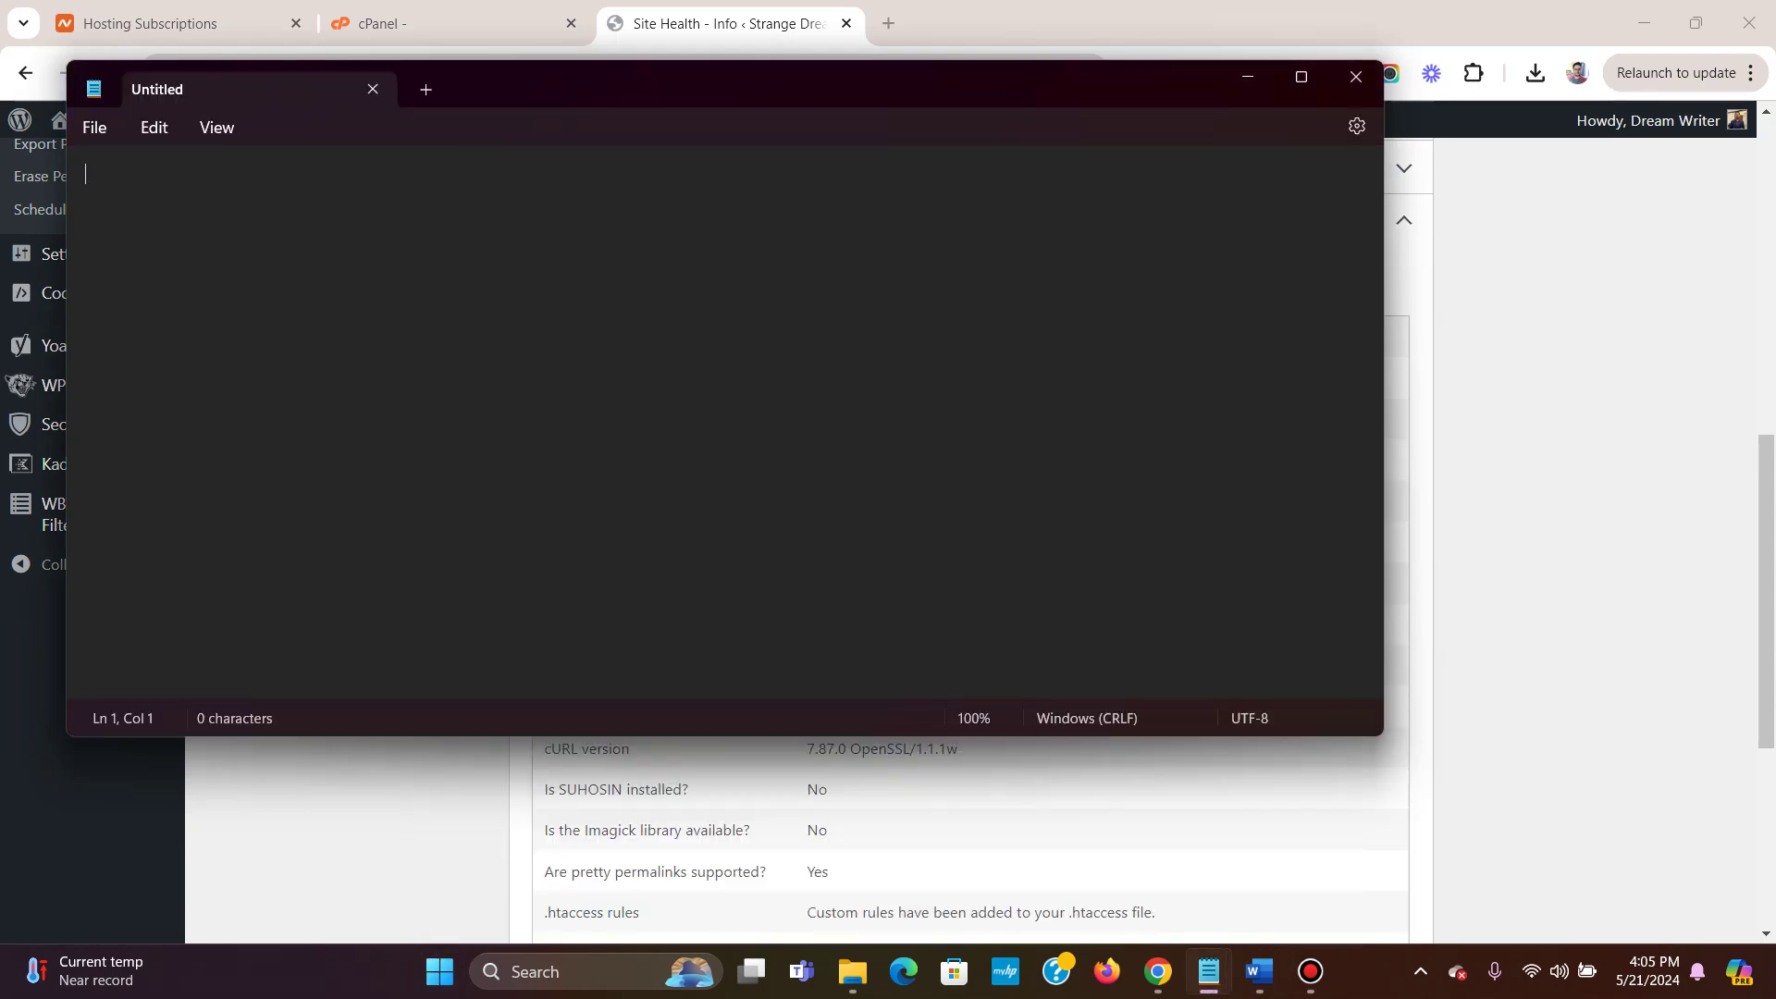
right_click(159, 176)
left_click(231, 345)
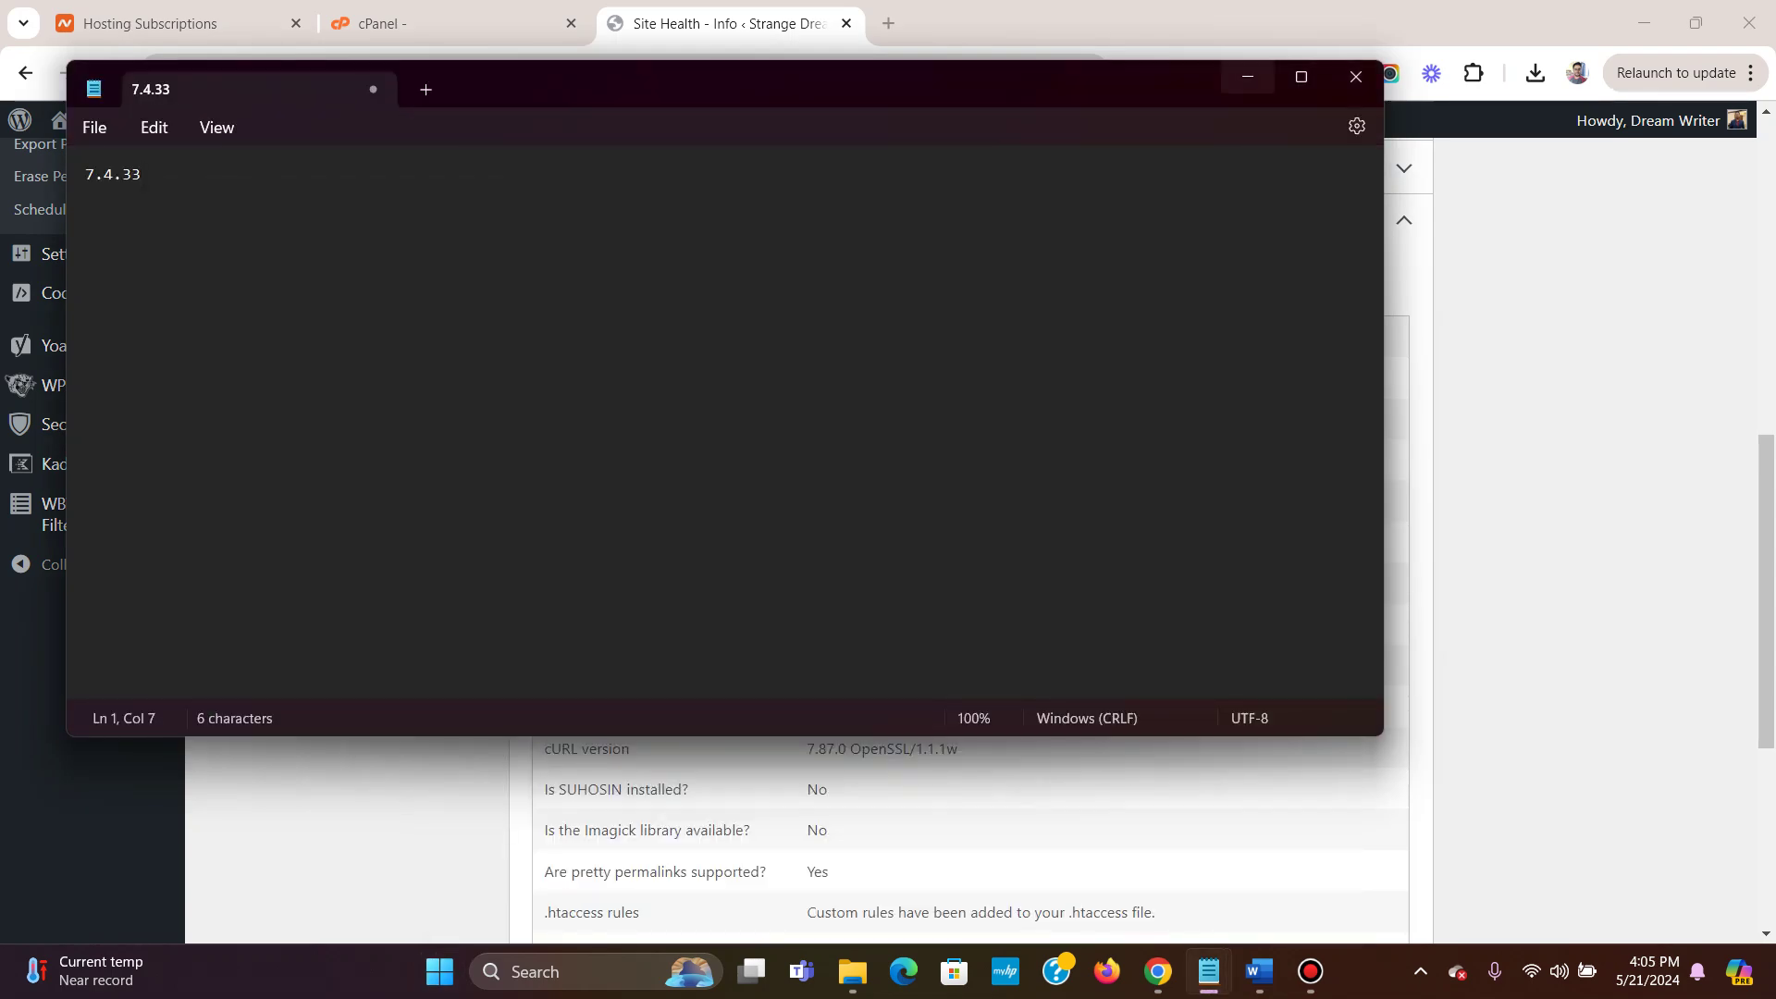
left_click(1247, 77)
scroll(971, 555, "up", 10)
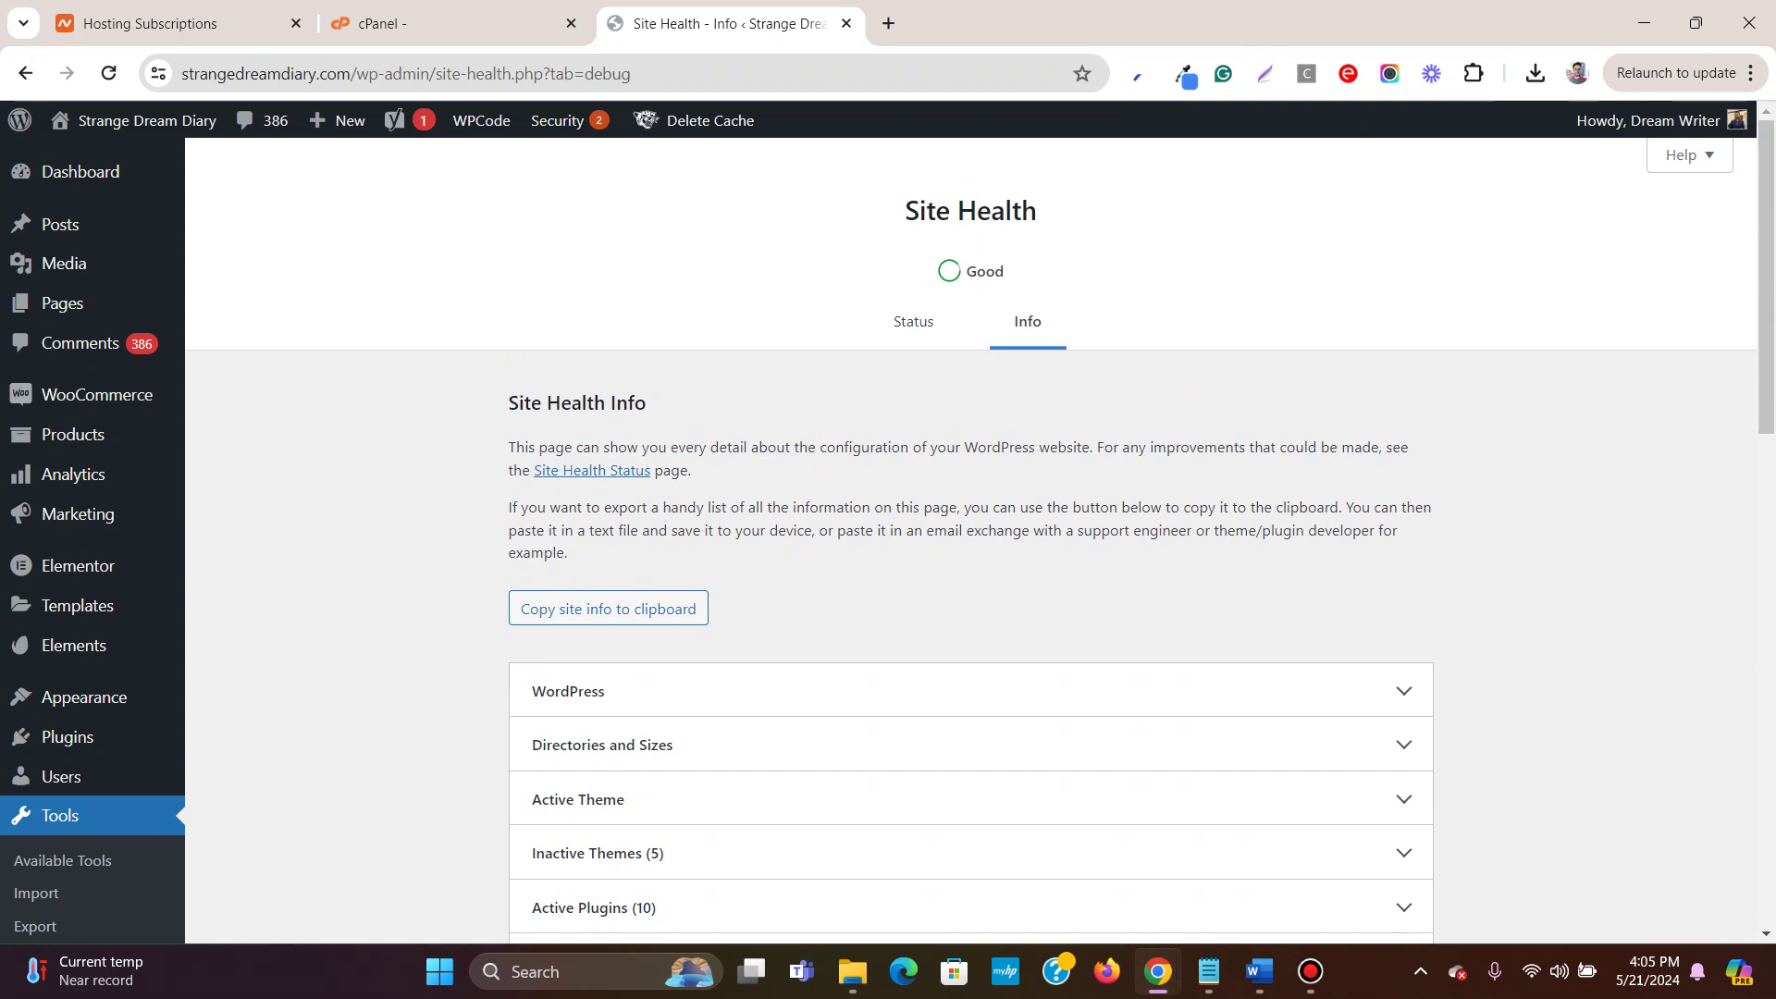
In the cPanel tab, go to the Tools home and open the PHP Selector.
left_click(416, 23)
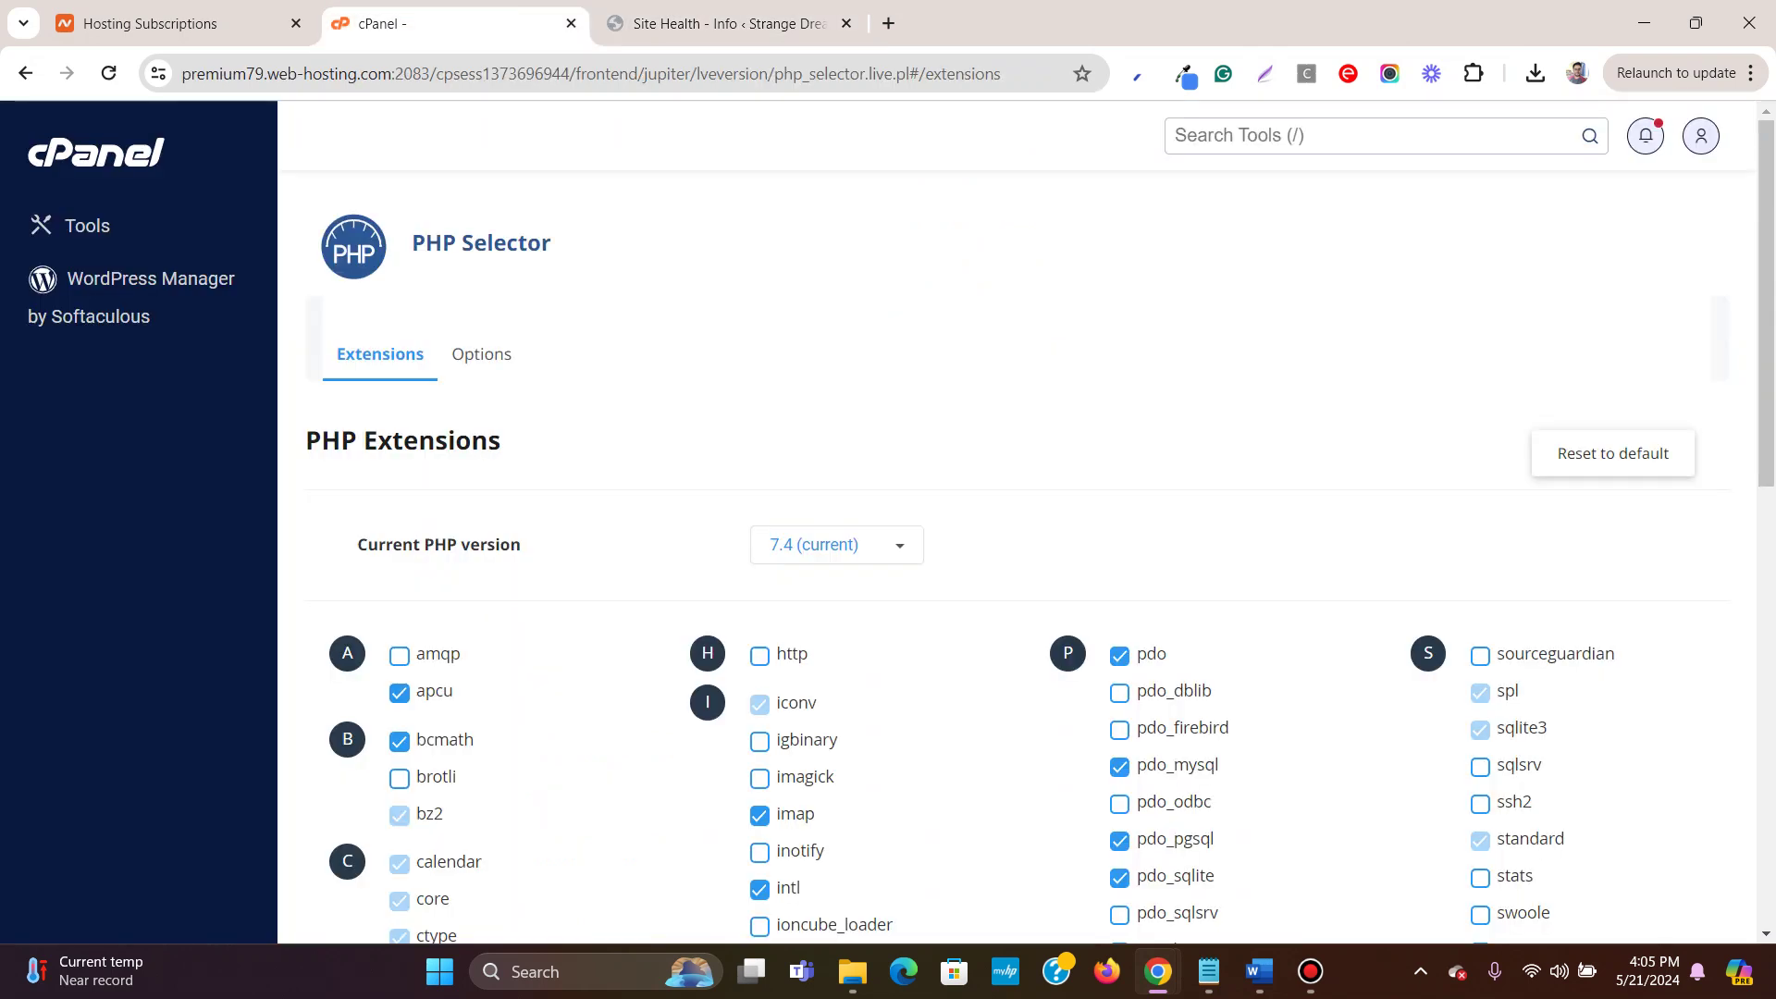
left_click(87, 226)
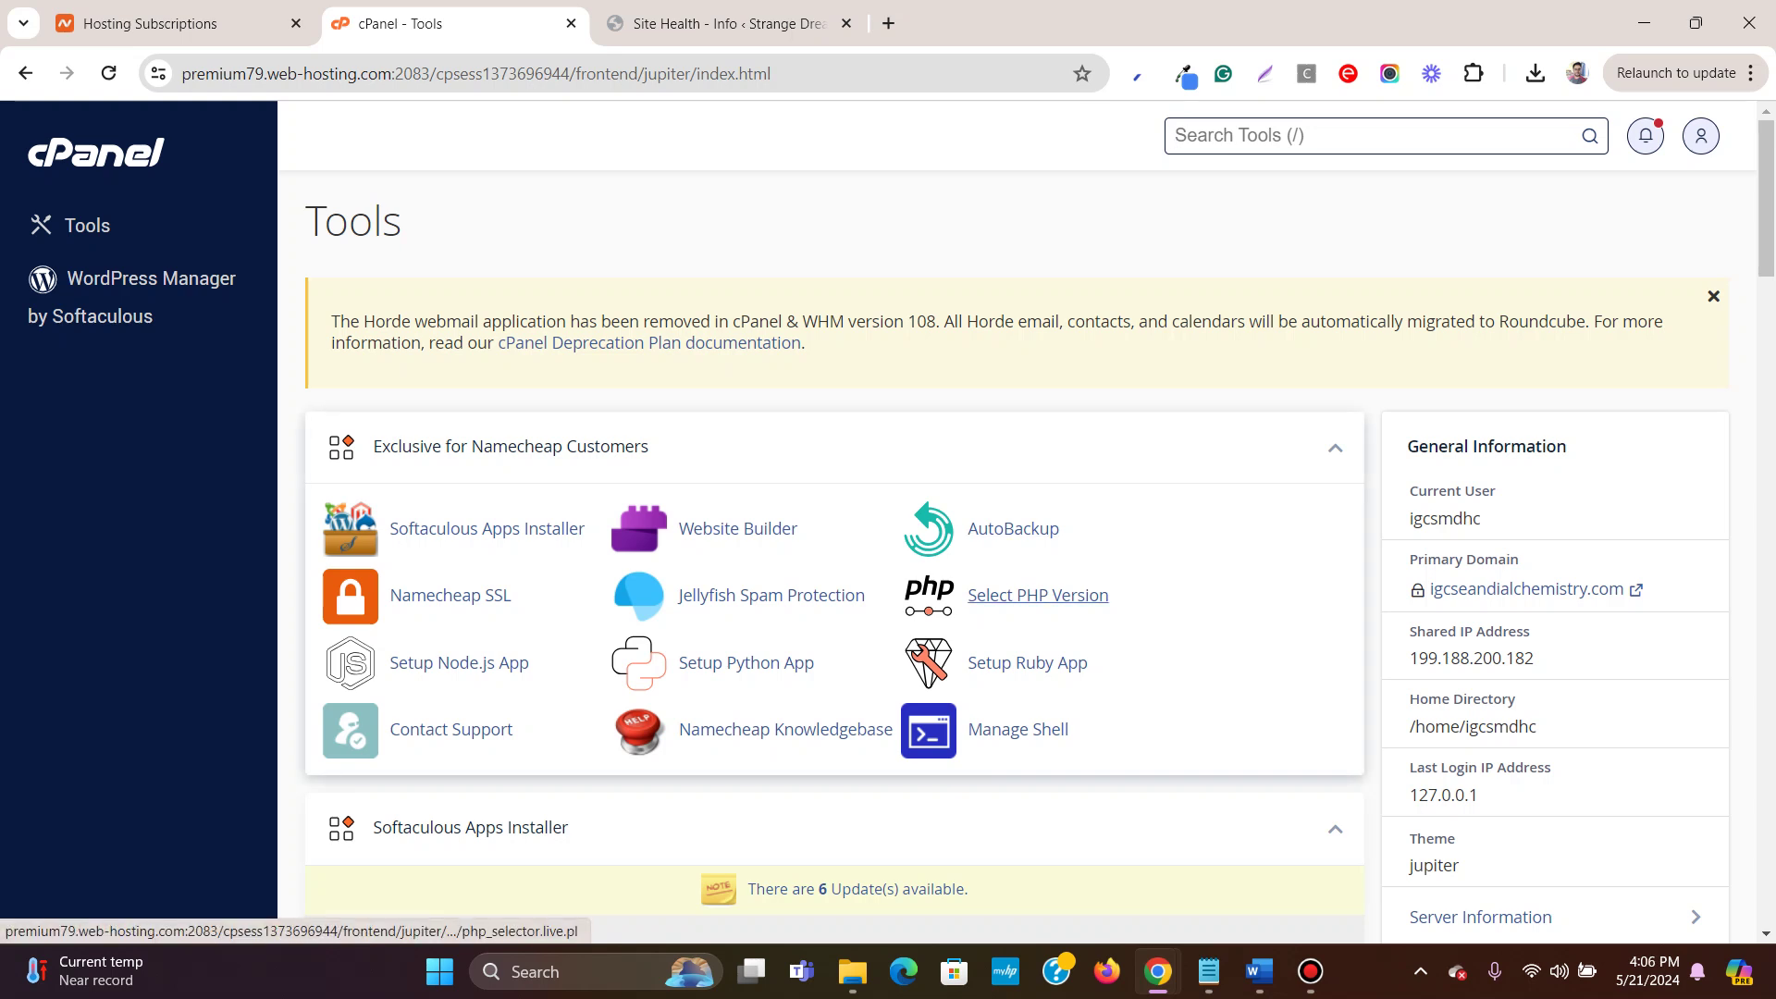
left_click(1038, 595)
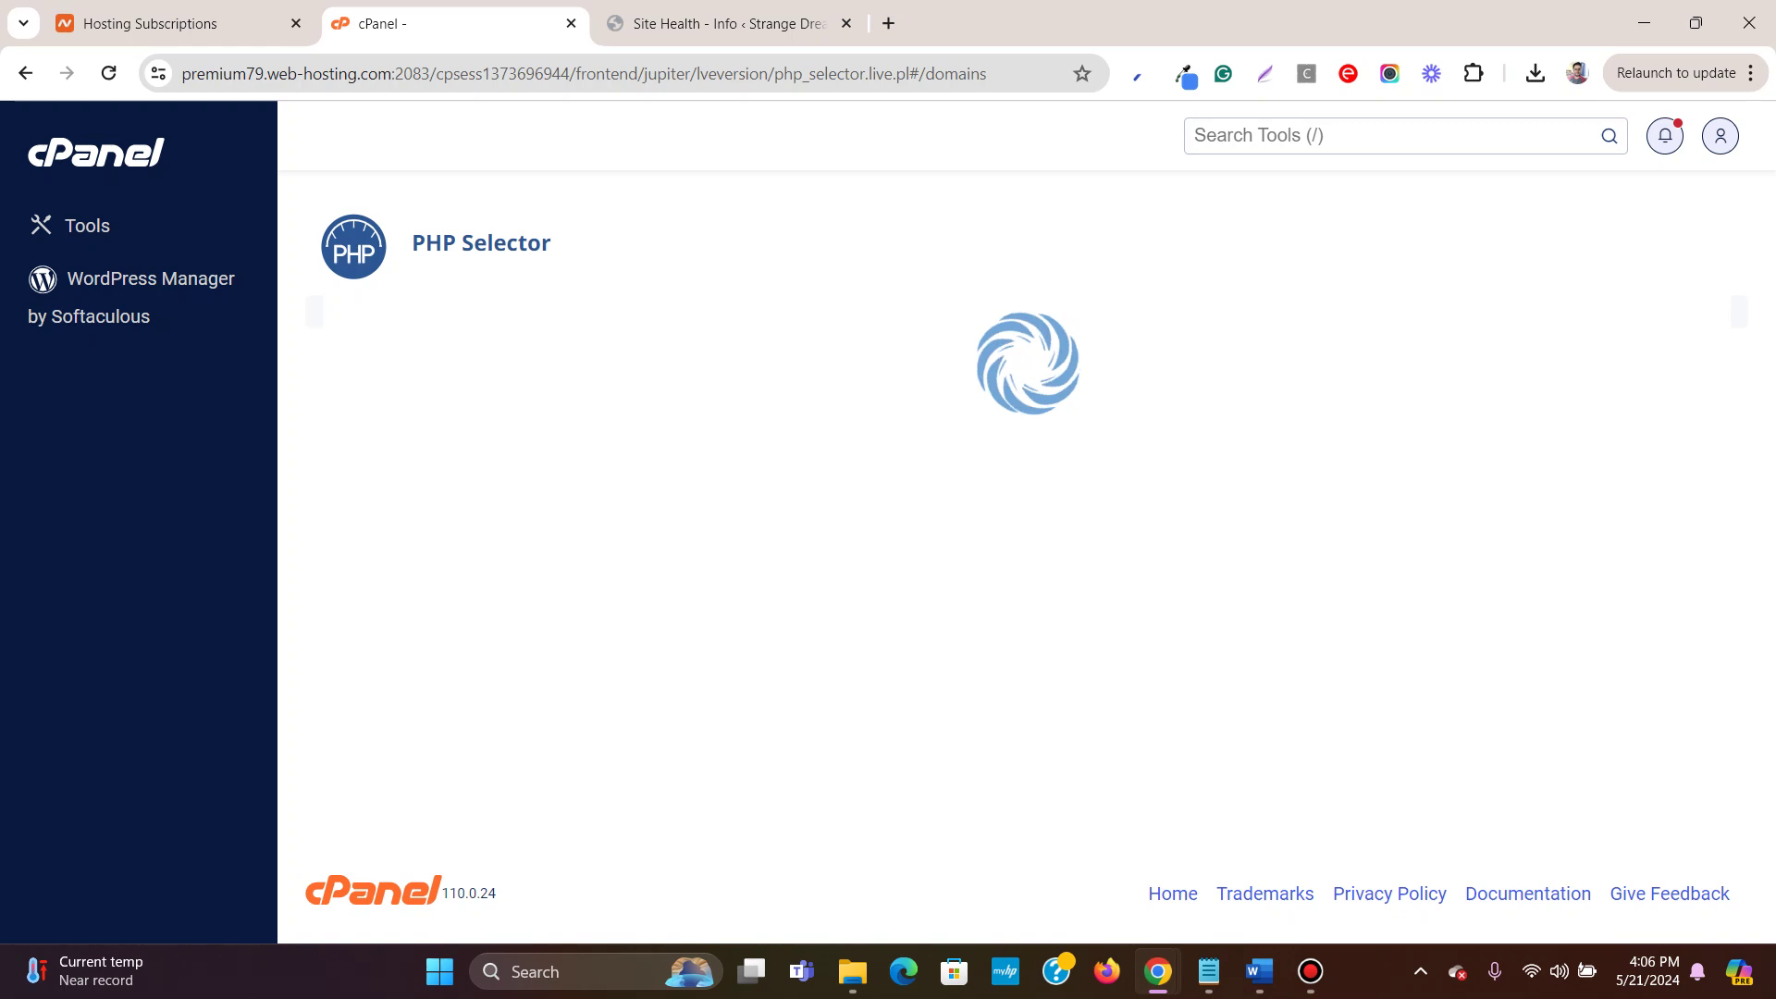
Choose 8.3 in the Current PHP version dropdown and apply it.
left_click(838, 314)
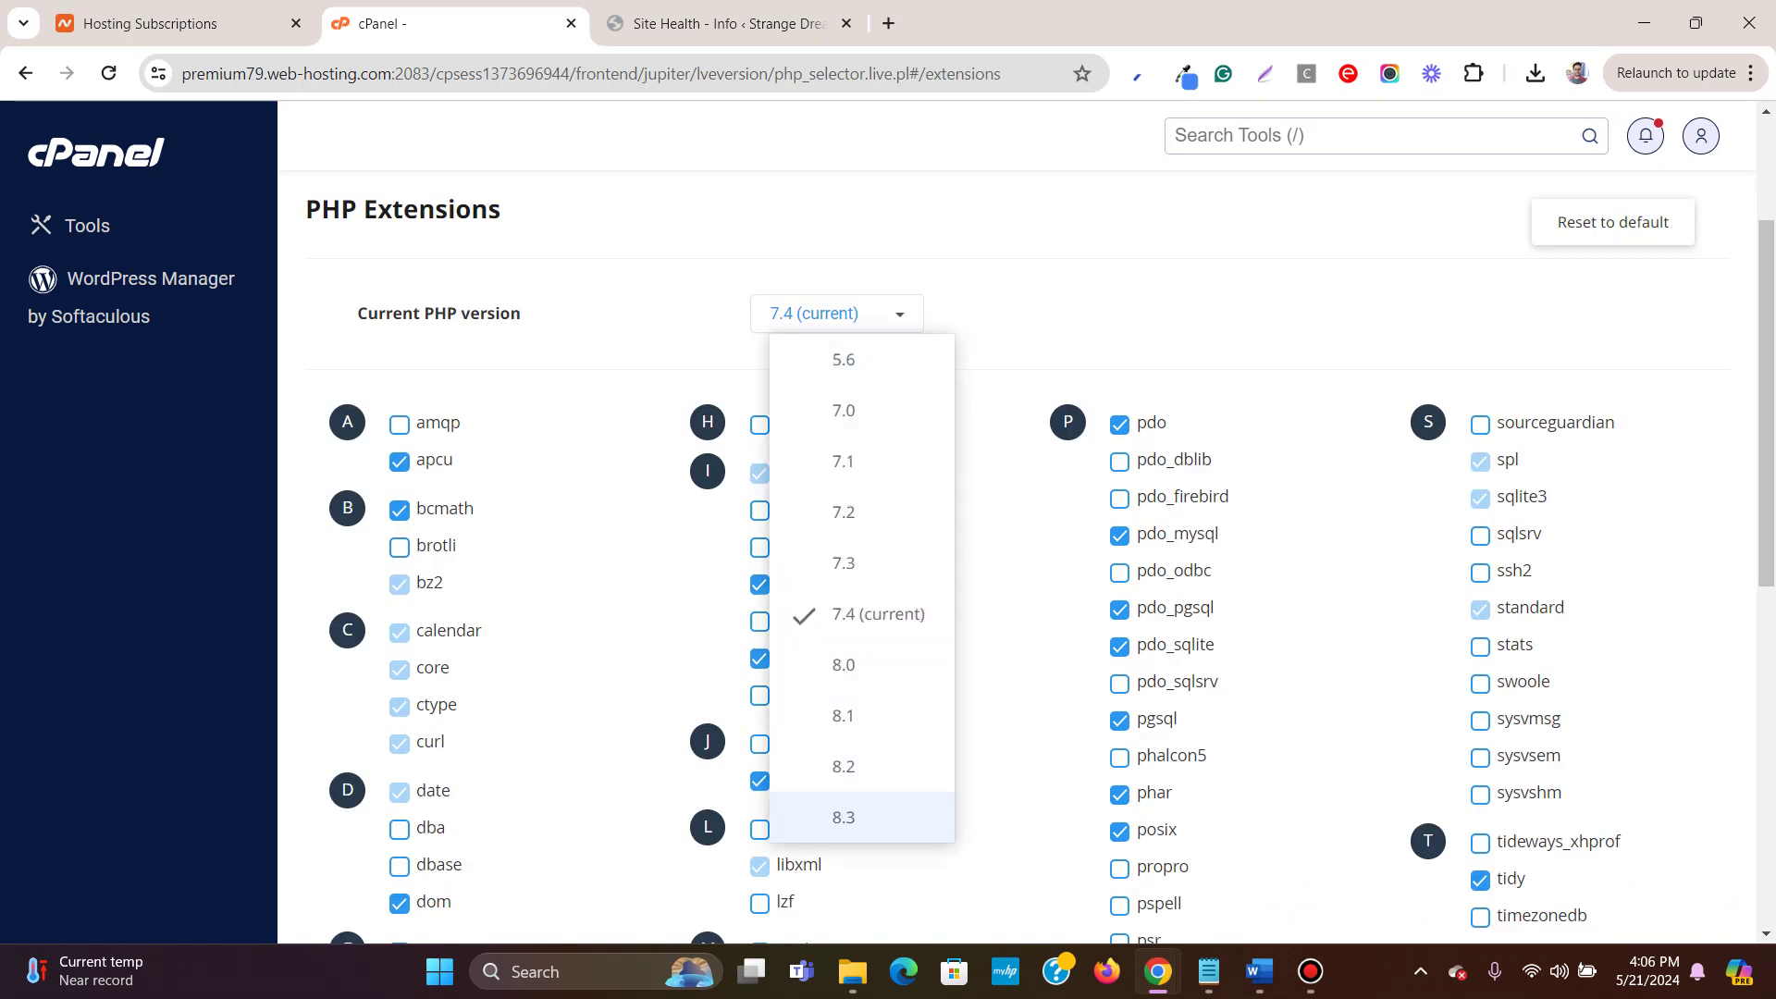
left_click(844, 817)
left_click(805, 428)
left_click(878, 729)
scroll(878, 556, "down", 8)
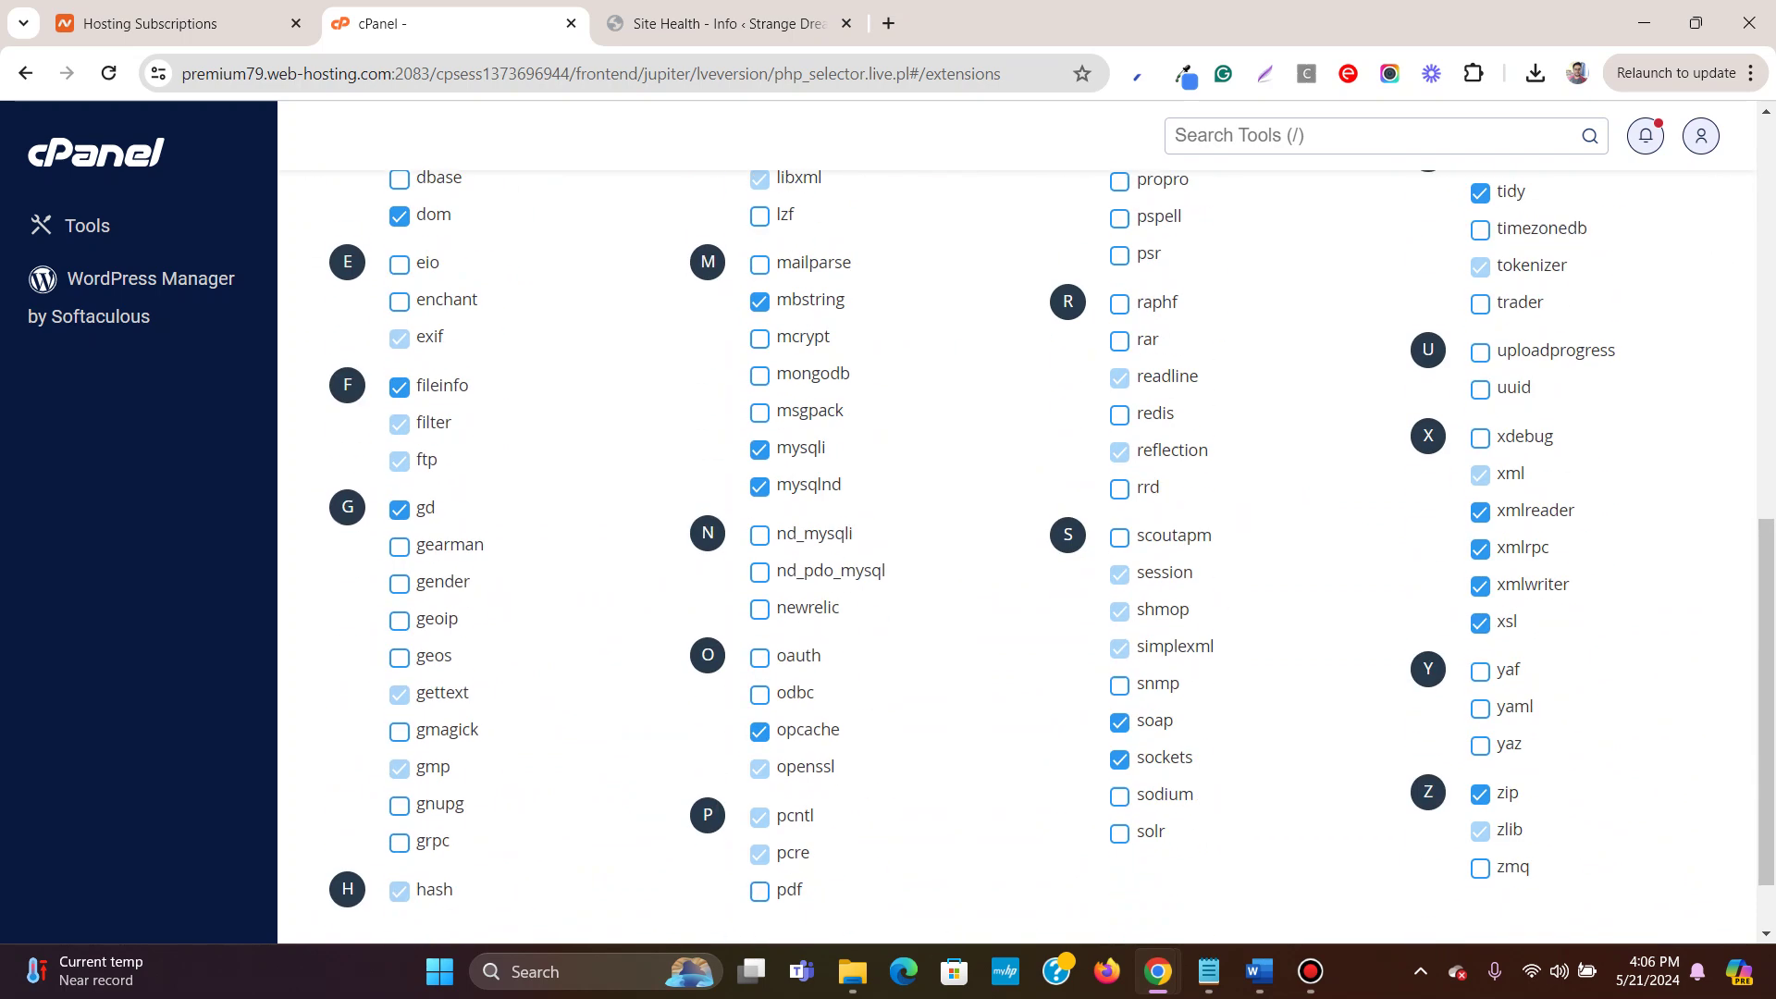
scroll(878, 555, "up", 5)
scroll(1018, 555, "up", 2)
left_click(836, 312)
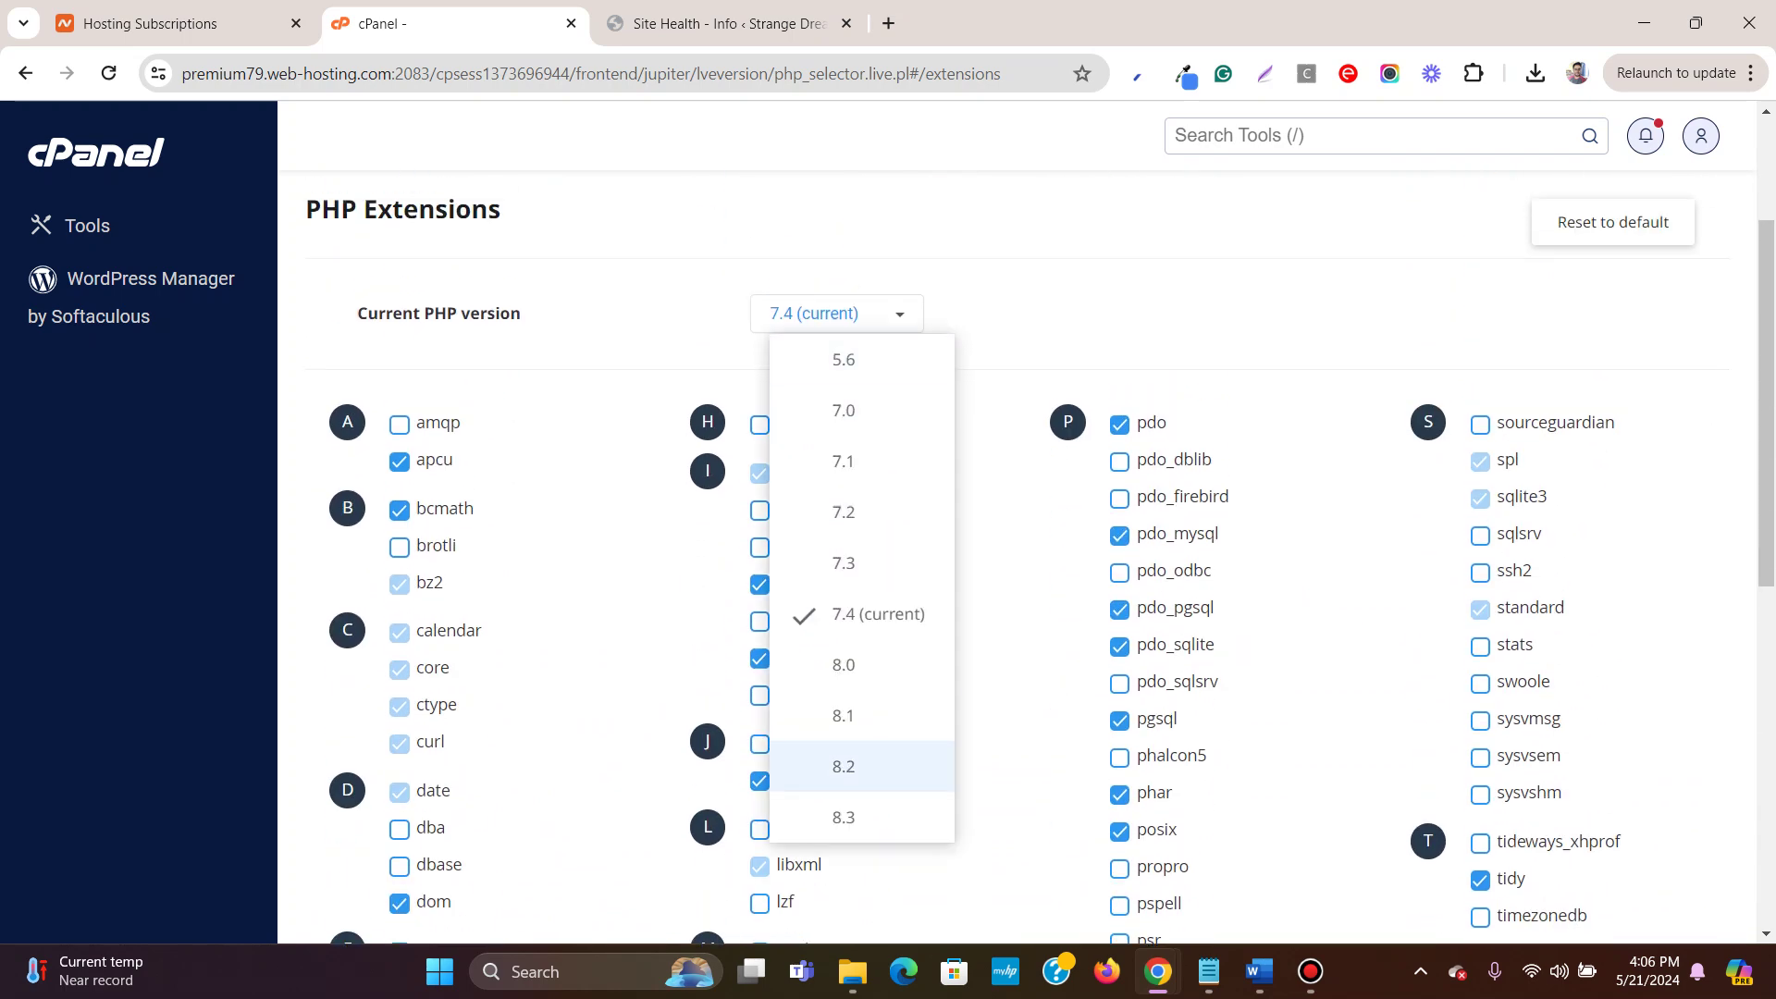
left_click(844, 817)
scroll(844, 555, "up", 3)
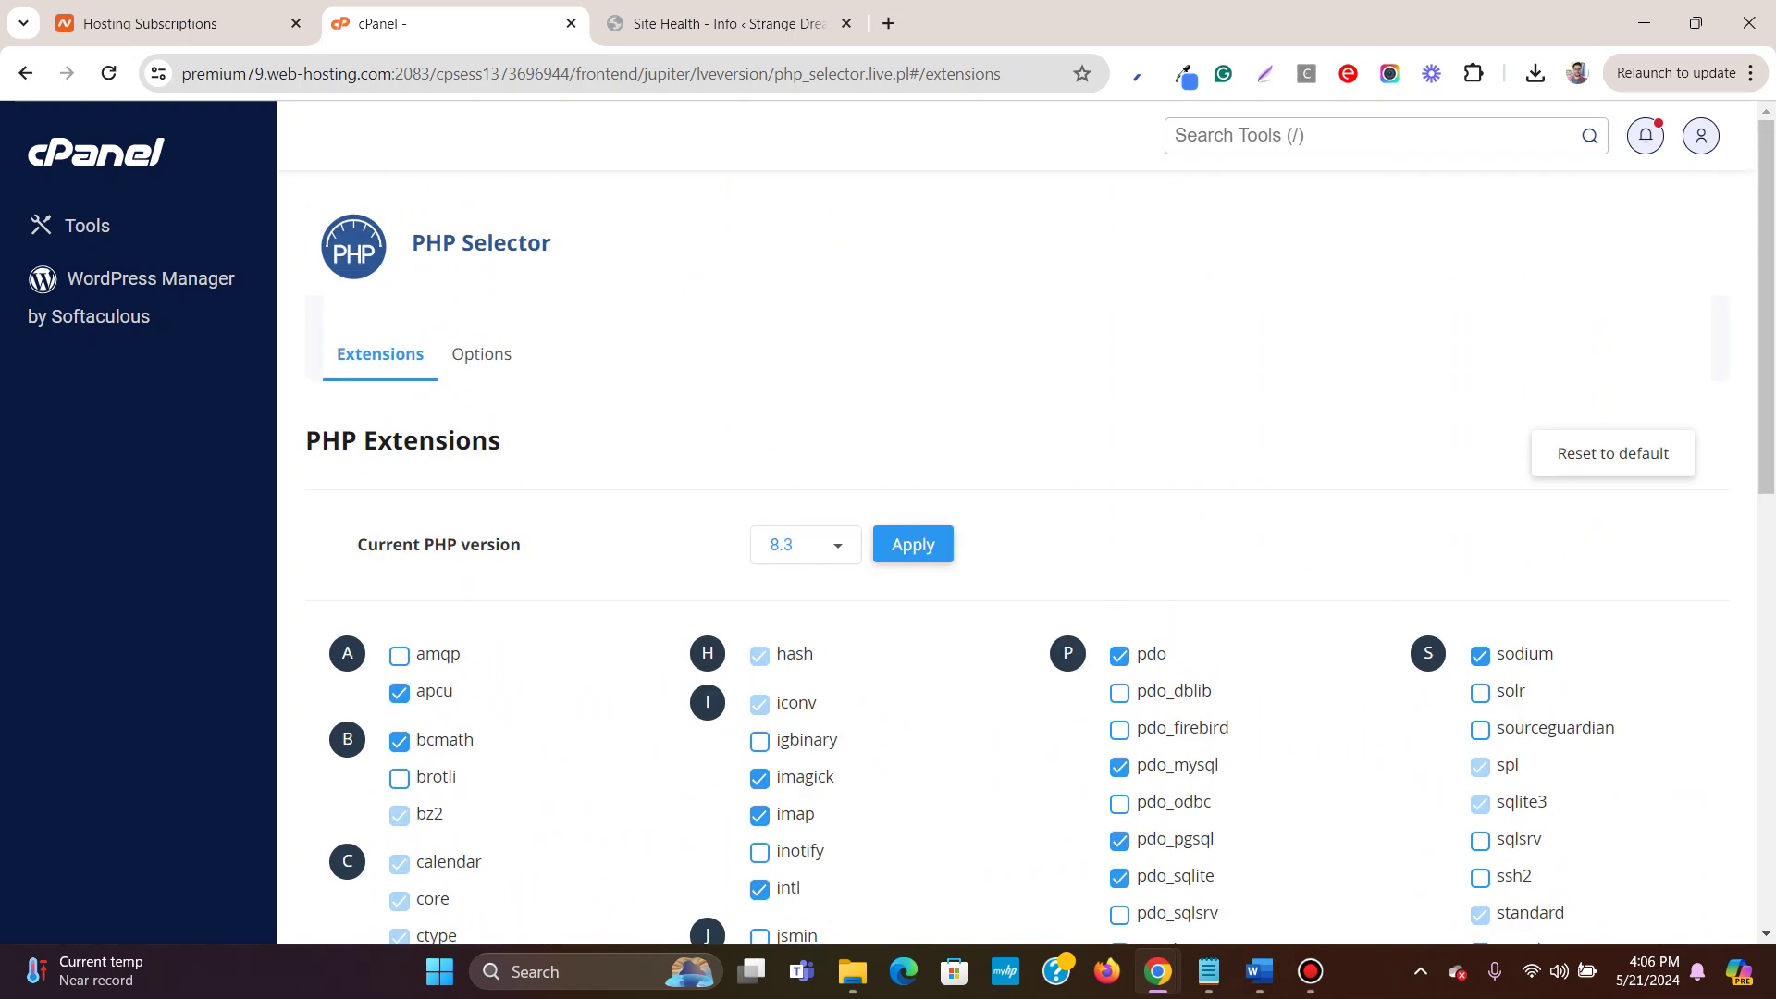
left_click(913, 544)
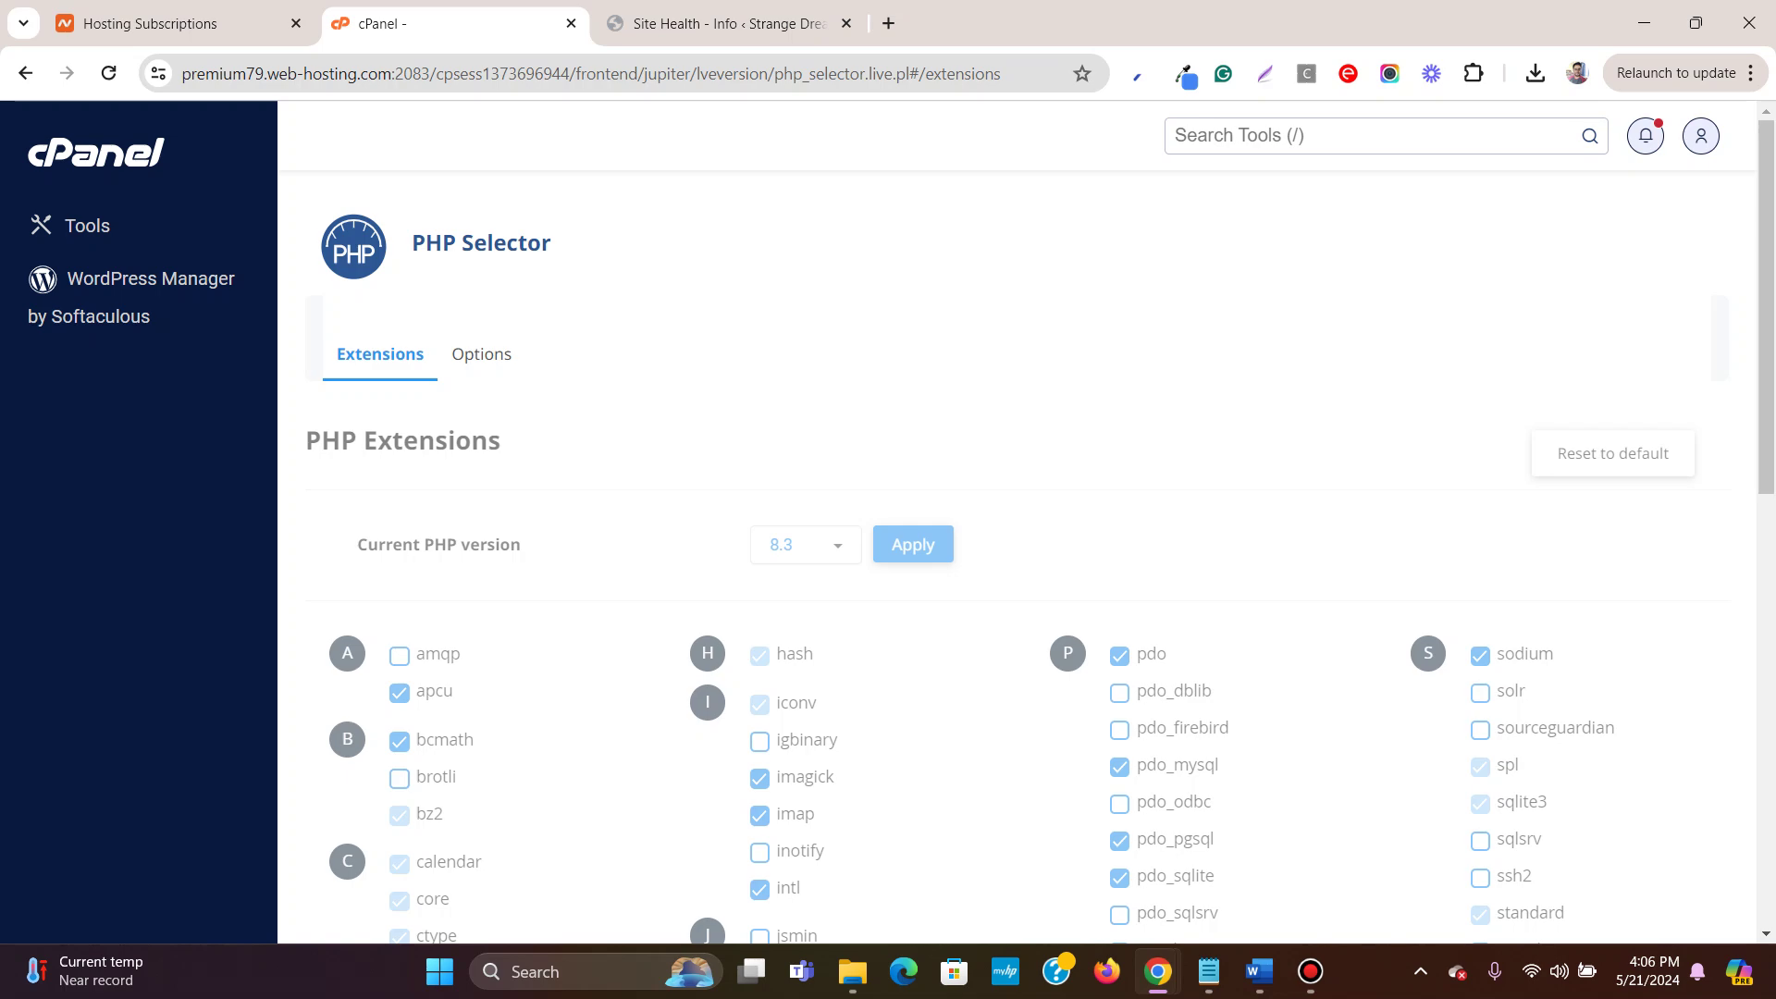
scroll(1027, 556, "down", 15)
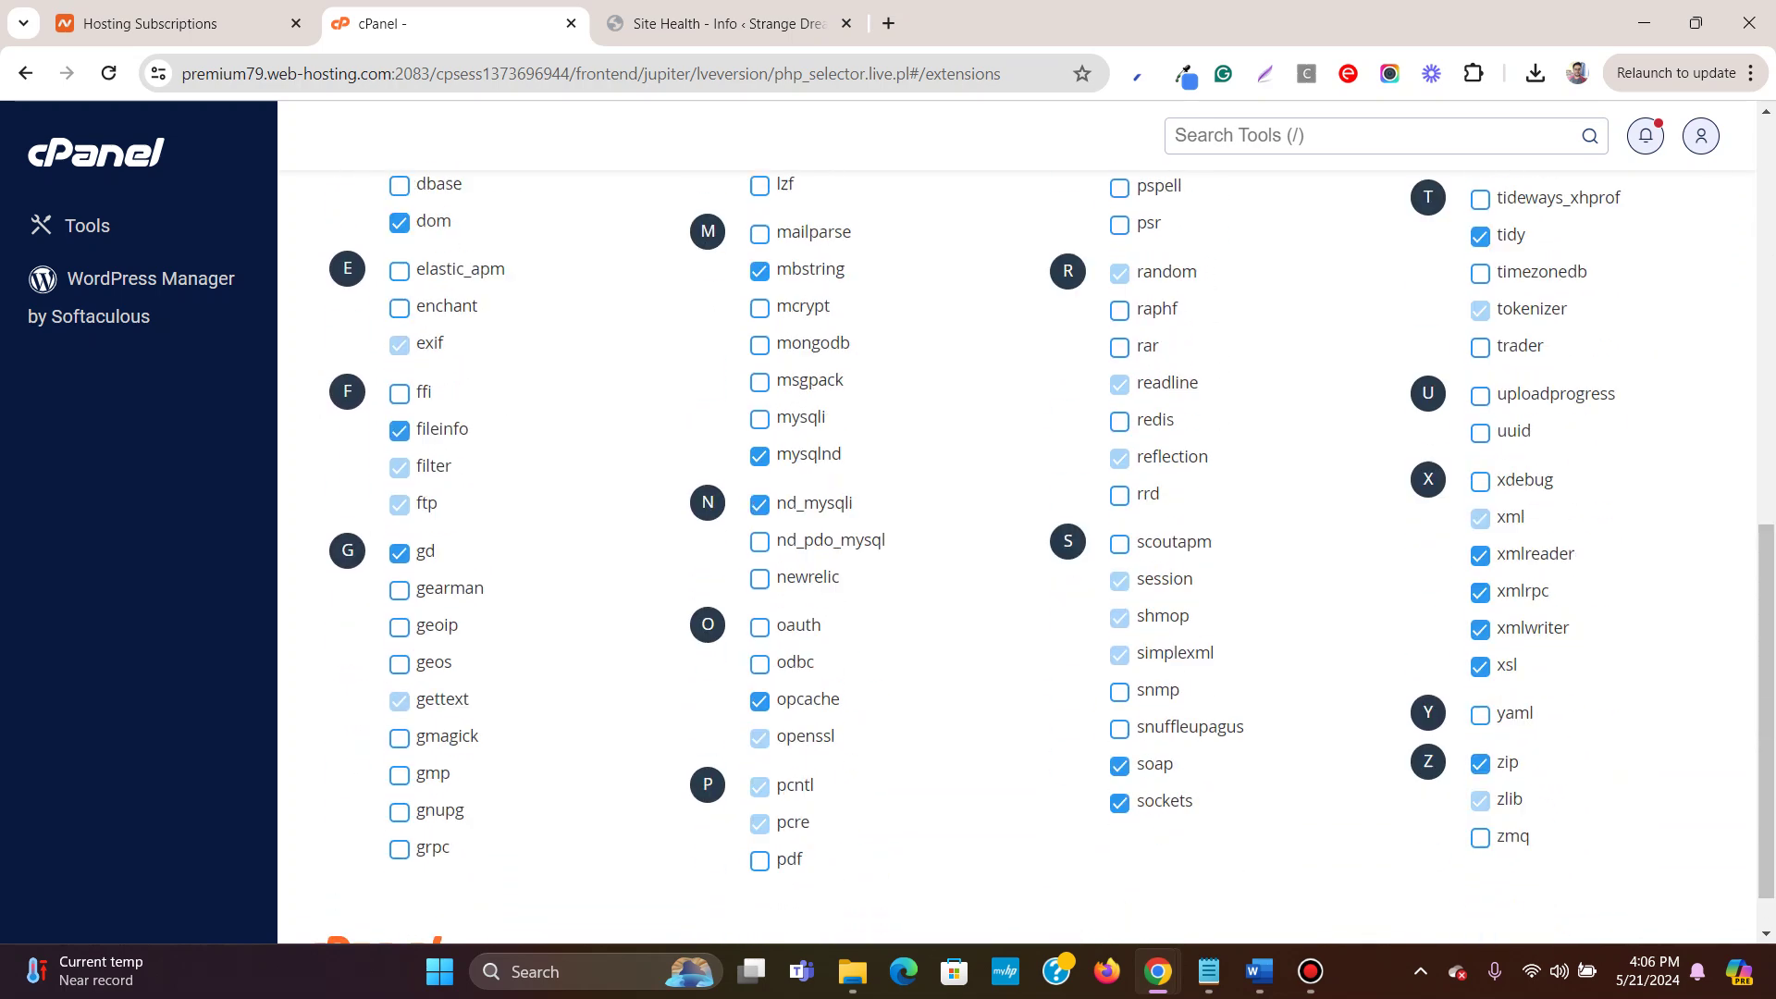
scroll(1027, 555, "up", 15)
Return to the WordPress Dashboard and open Tools > Site Health.
key("ctrl+Tab")
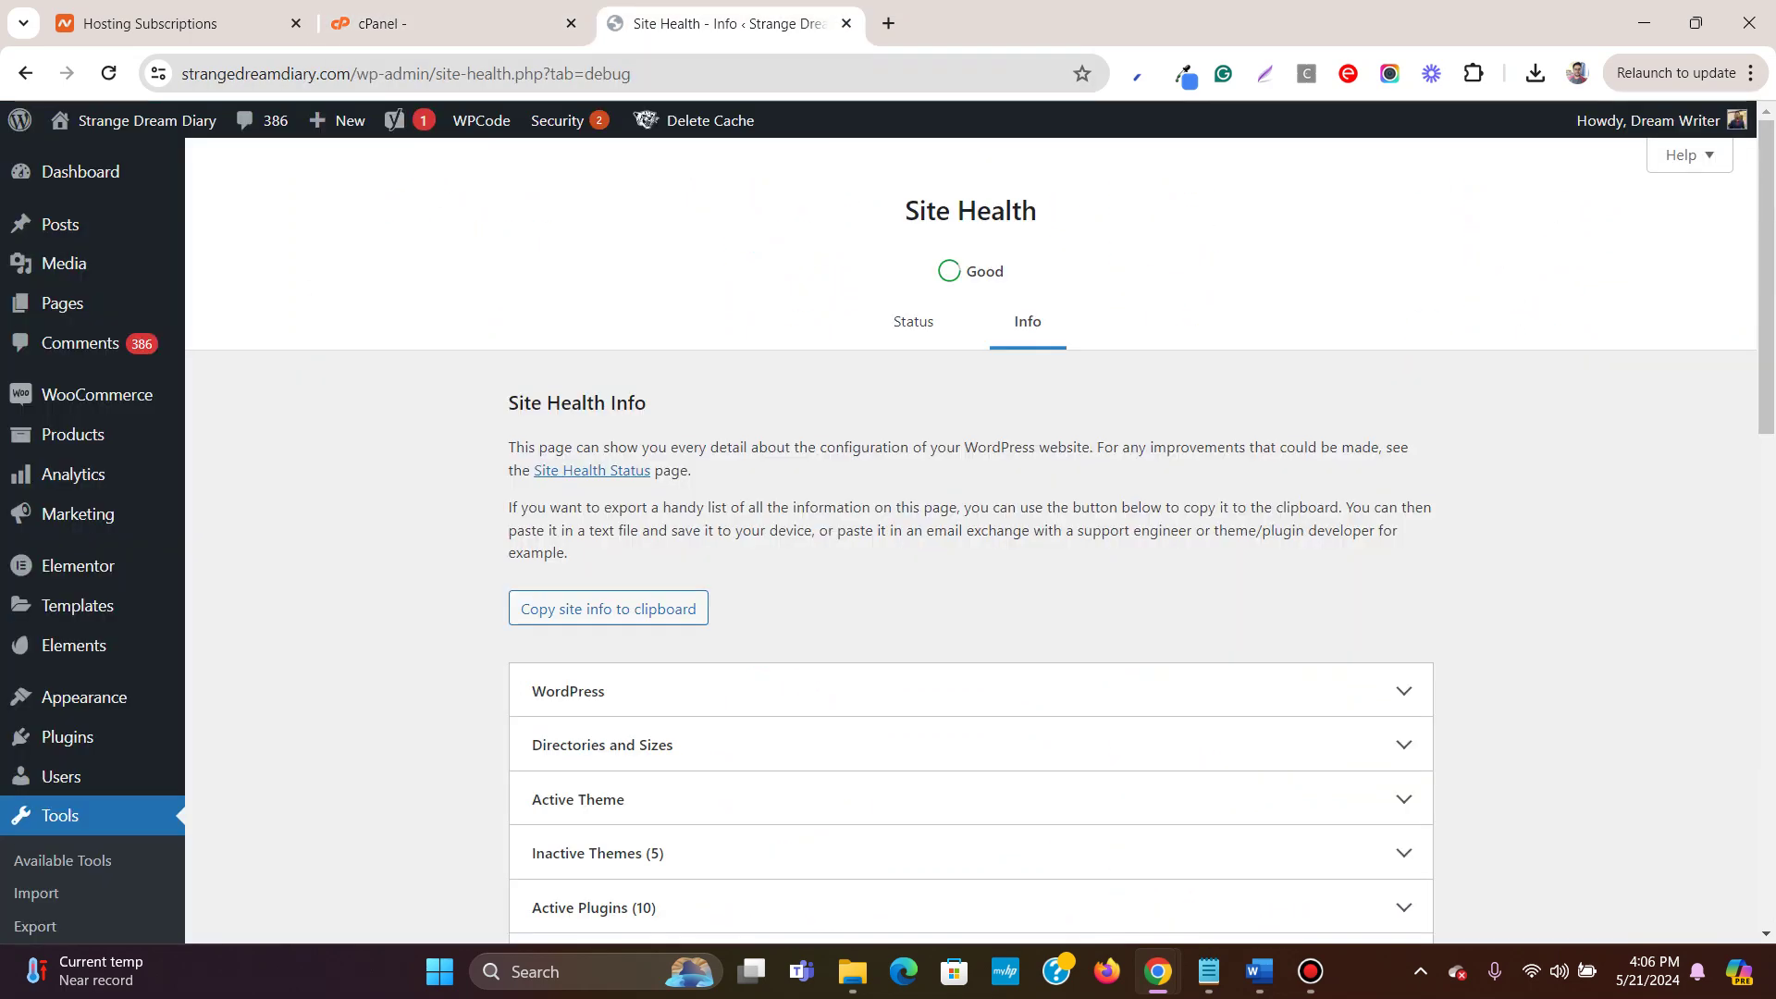
left_click(80, 171)
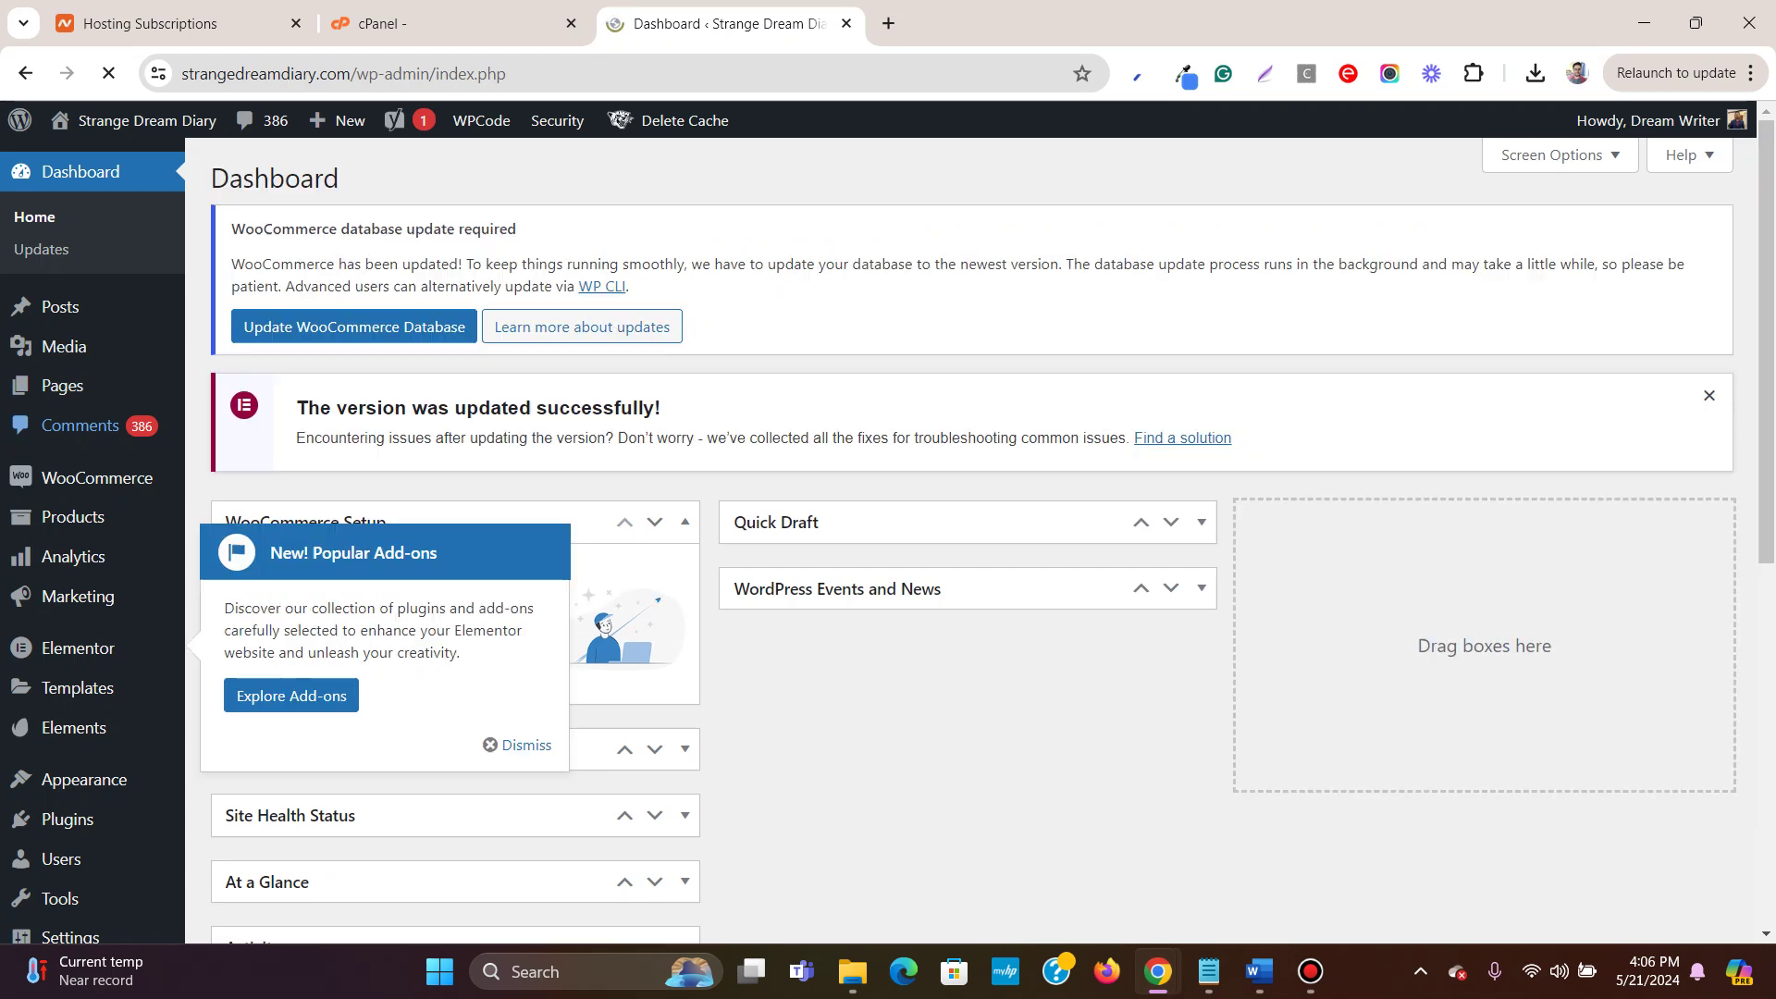
scroll(93, 574, "down", 1)
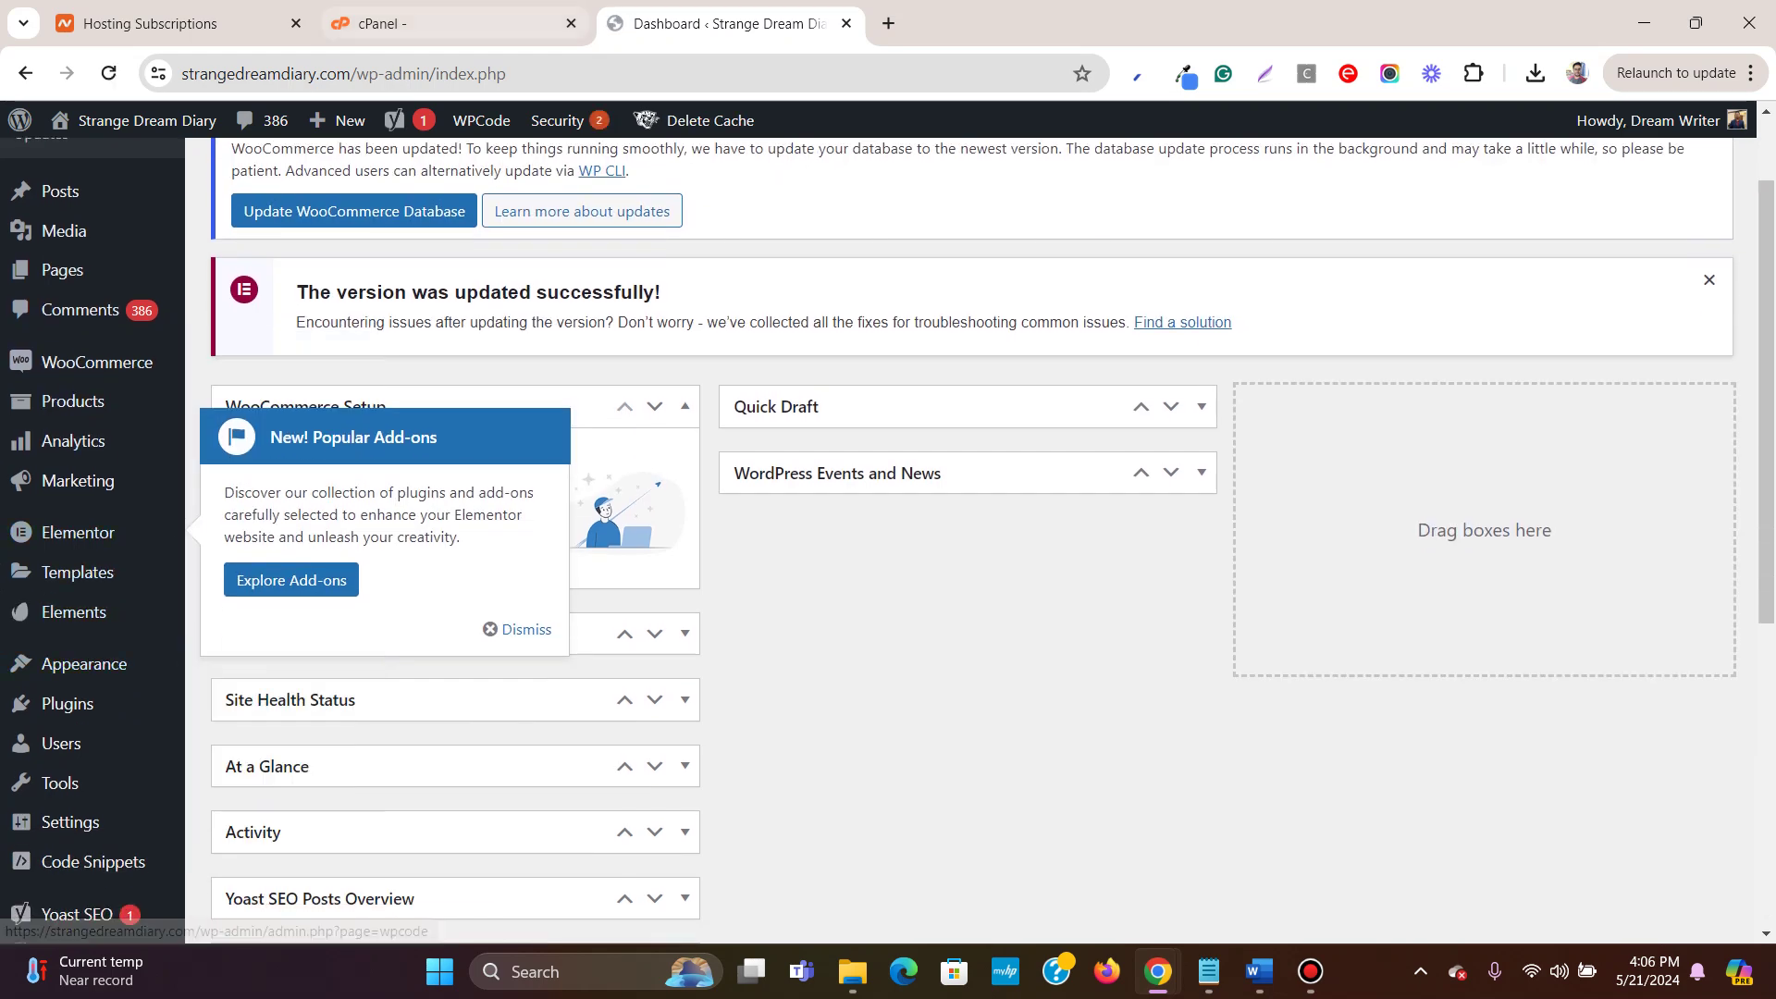
left_click(444, 23)
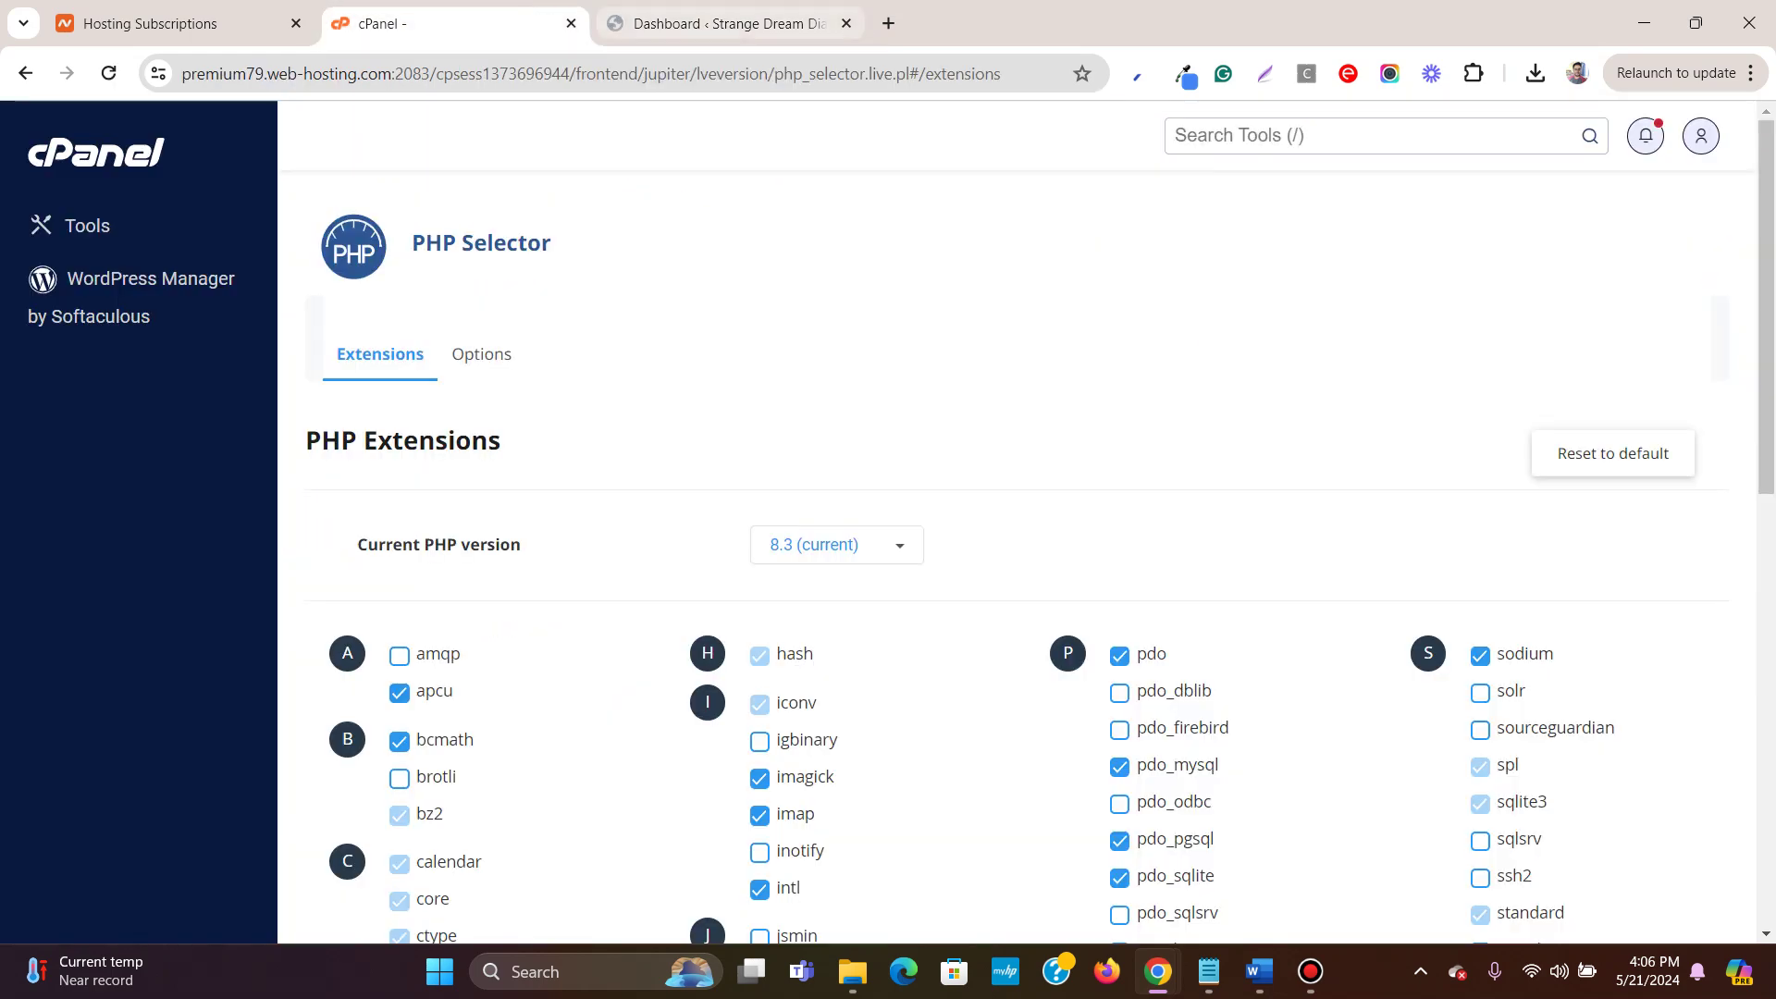
left_click(726, 24)
mouse_move(83, 745)
mouse_move(61, 783)
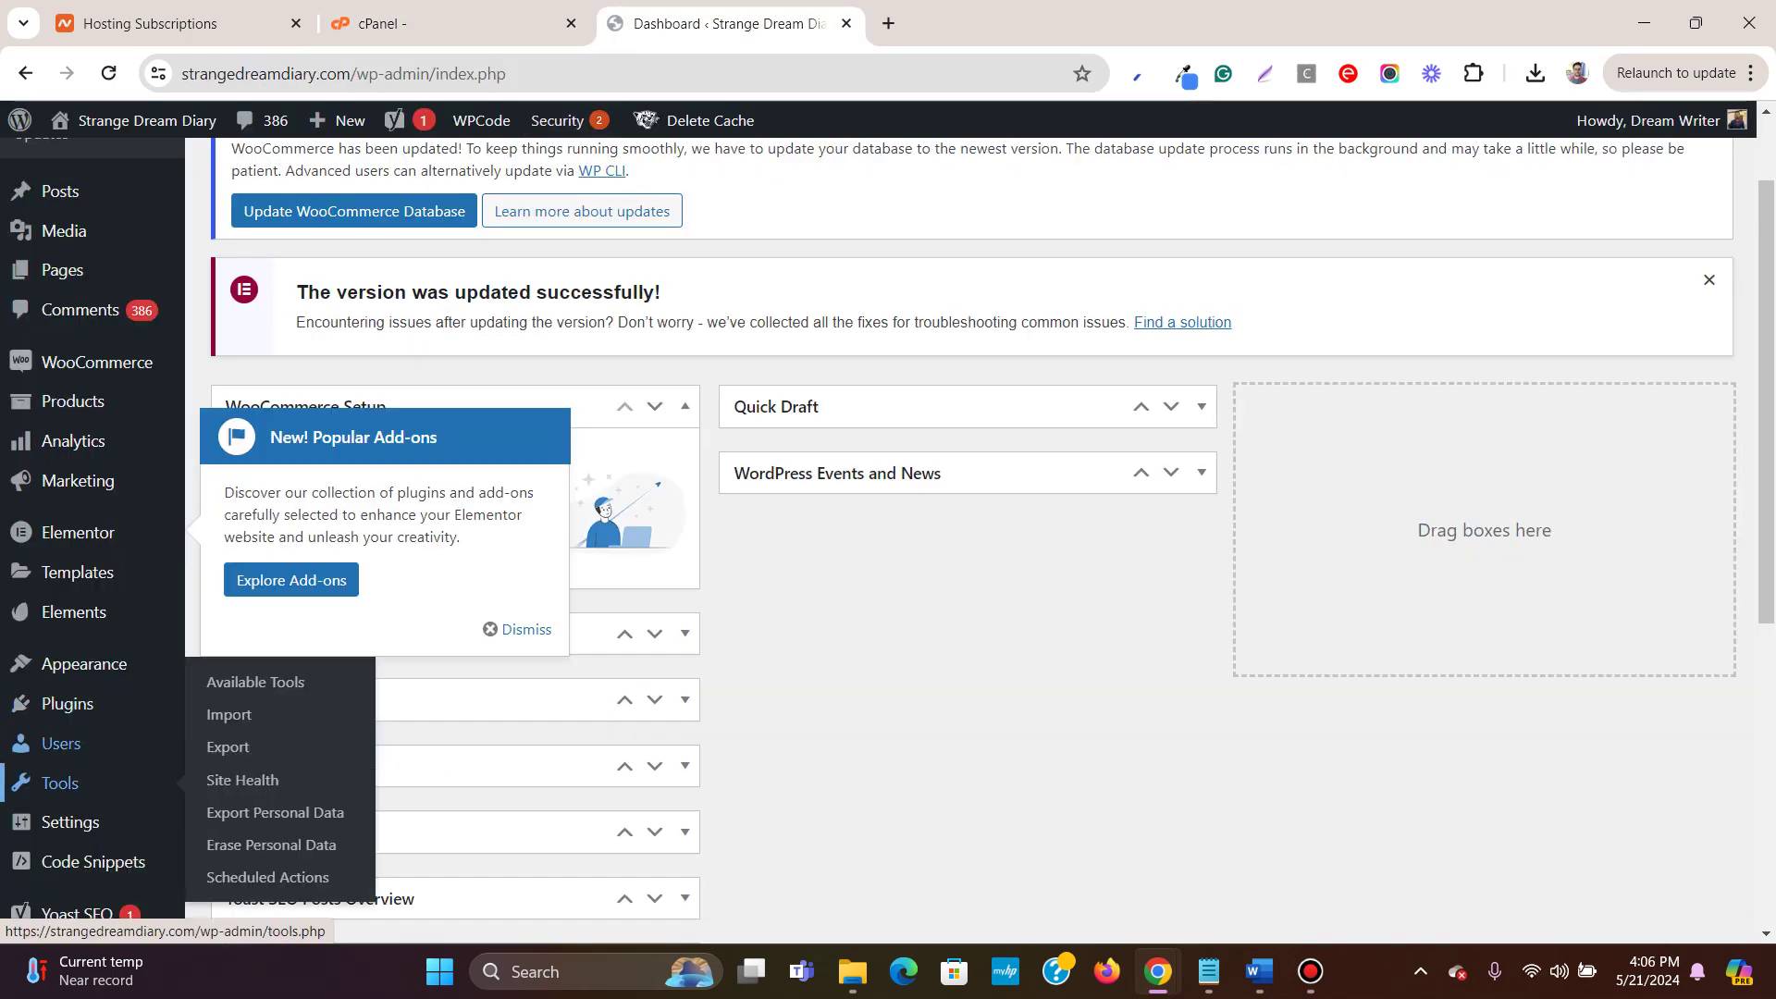
left_click(242, 780)
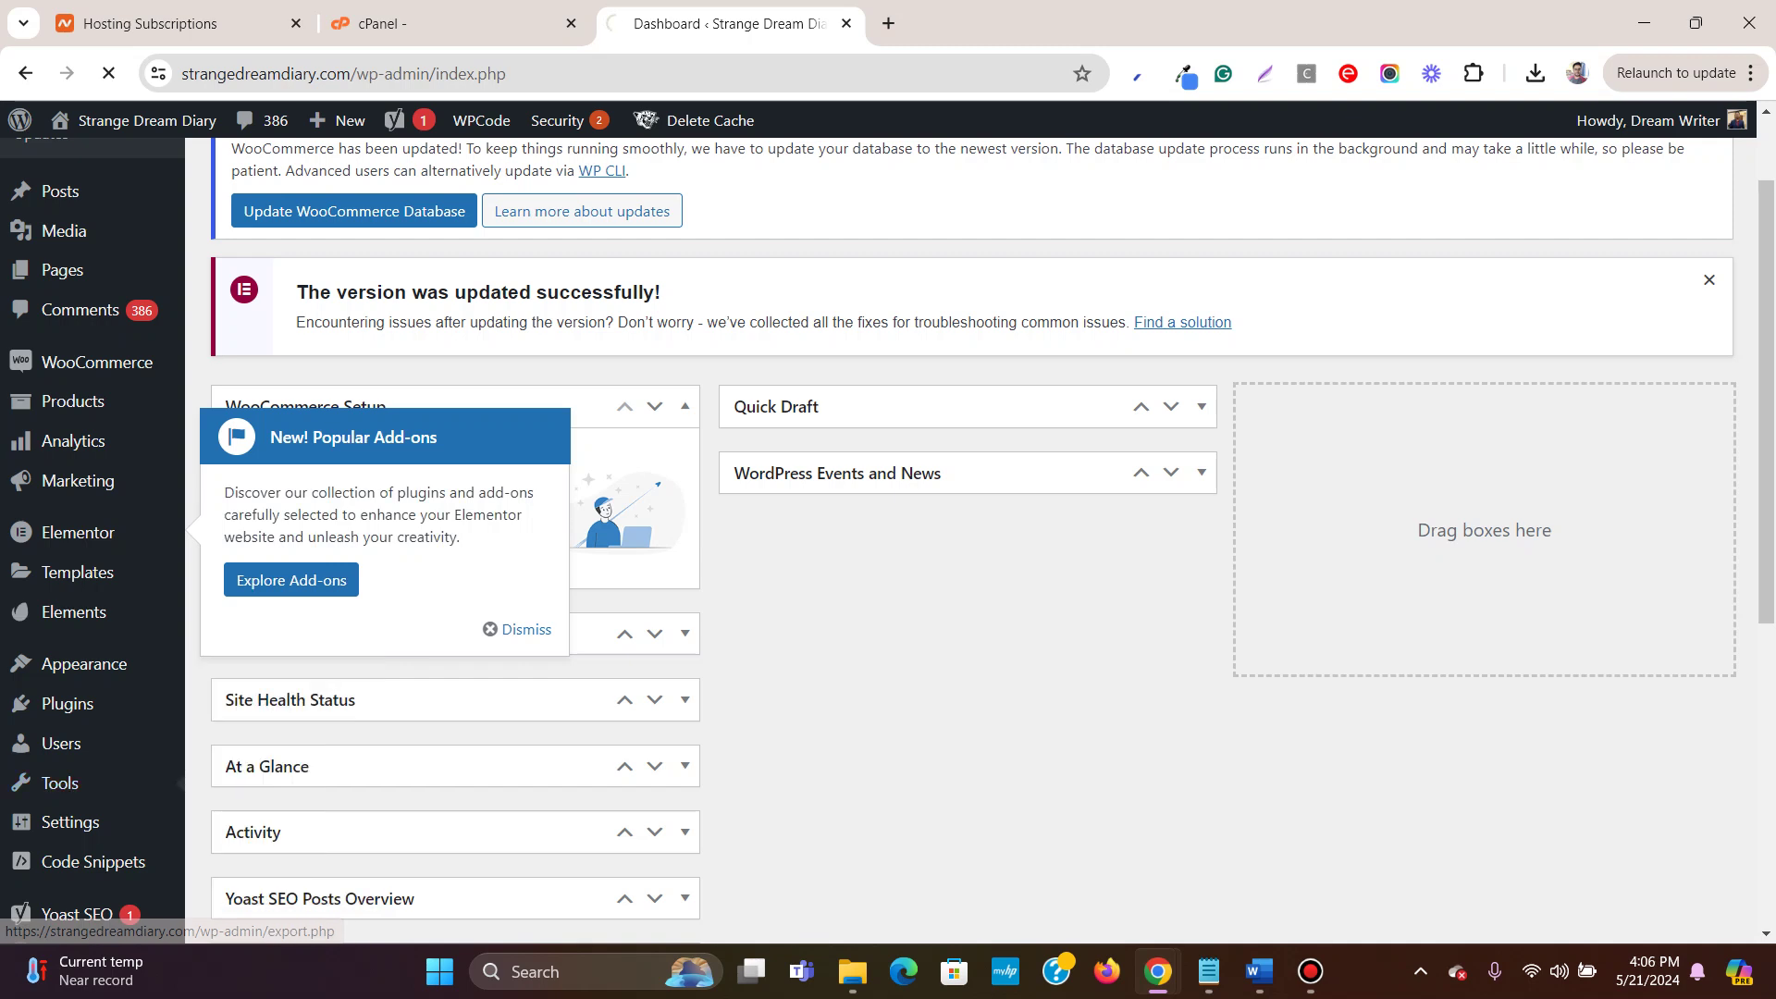
scroll(634, 509, "up", 1)
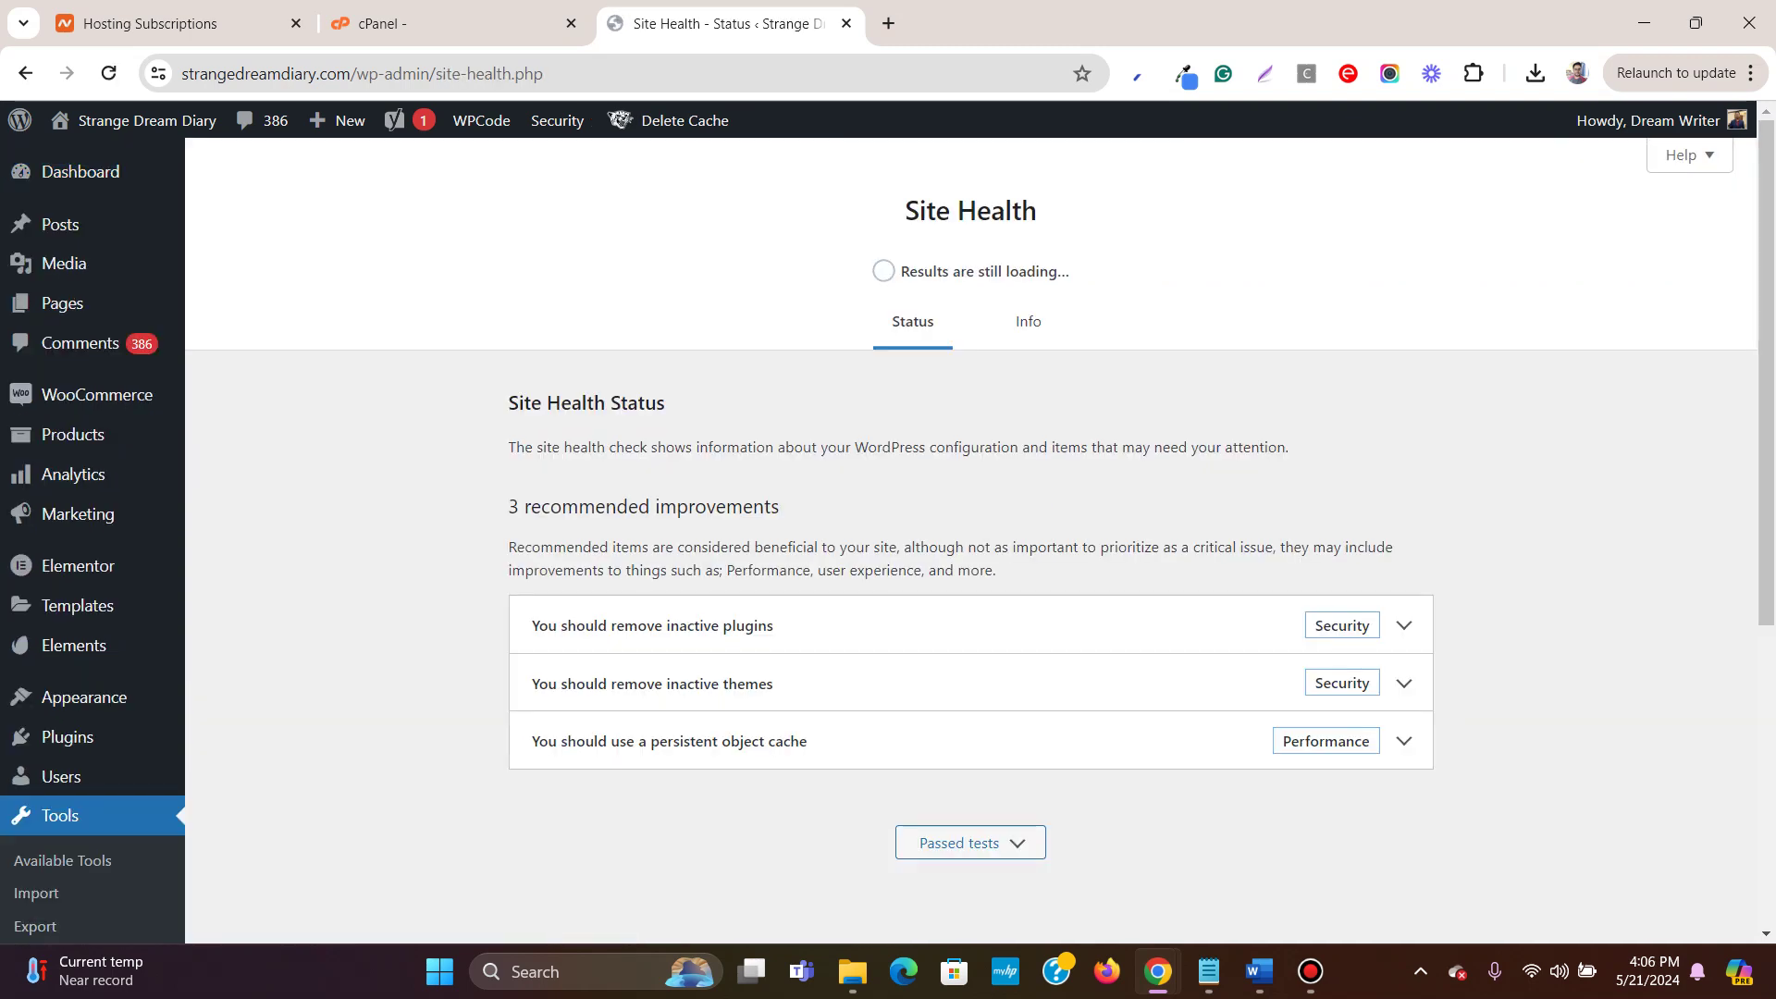
scroll(972, 536, "down", 1)
On the Info tab, expand Server and highlight the PHP version 8.3.6.
left_click(1029, 205)
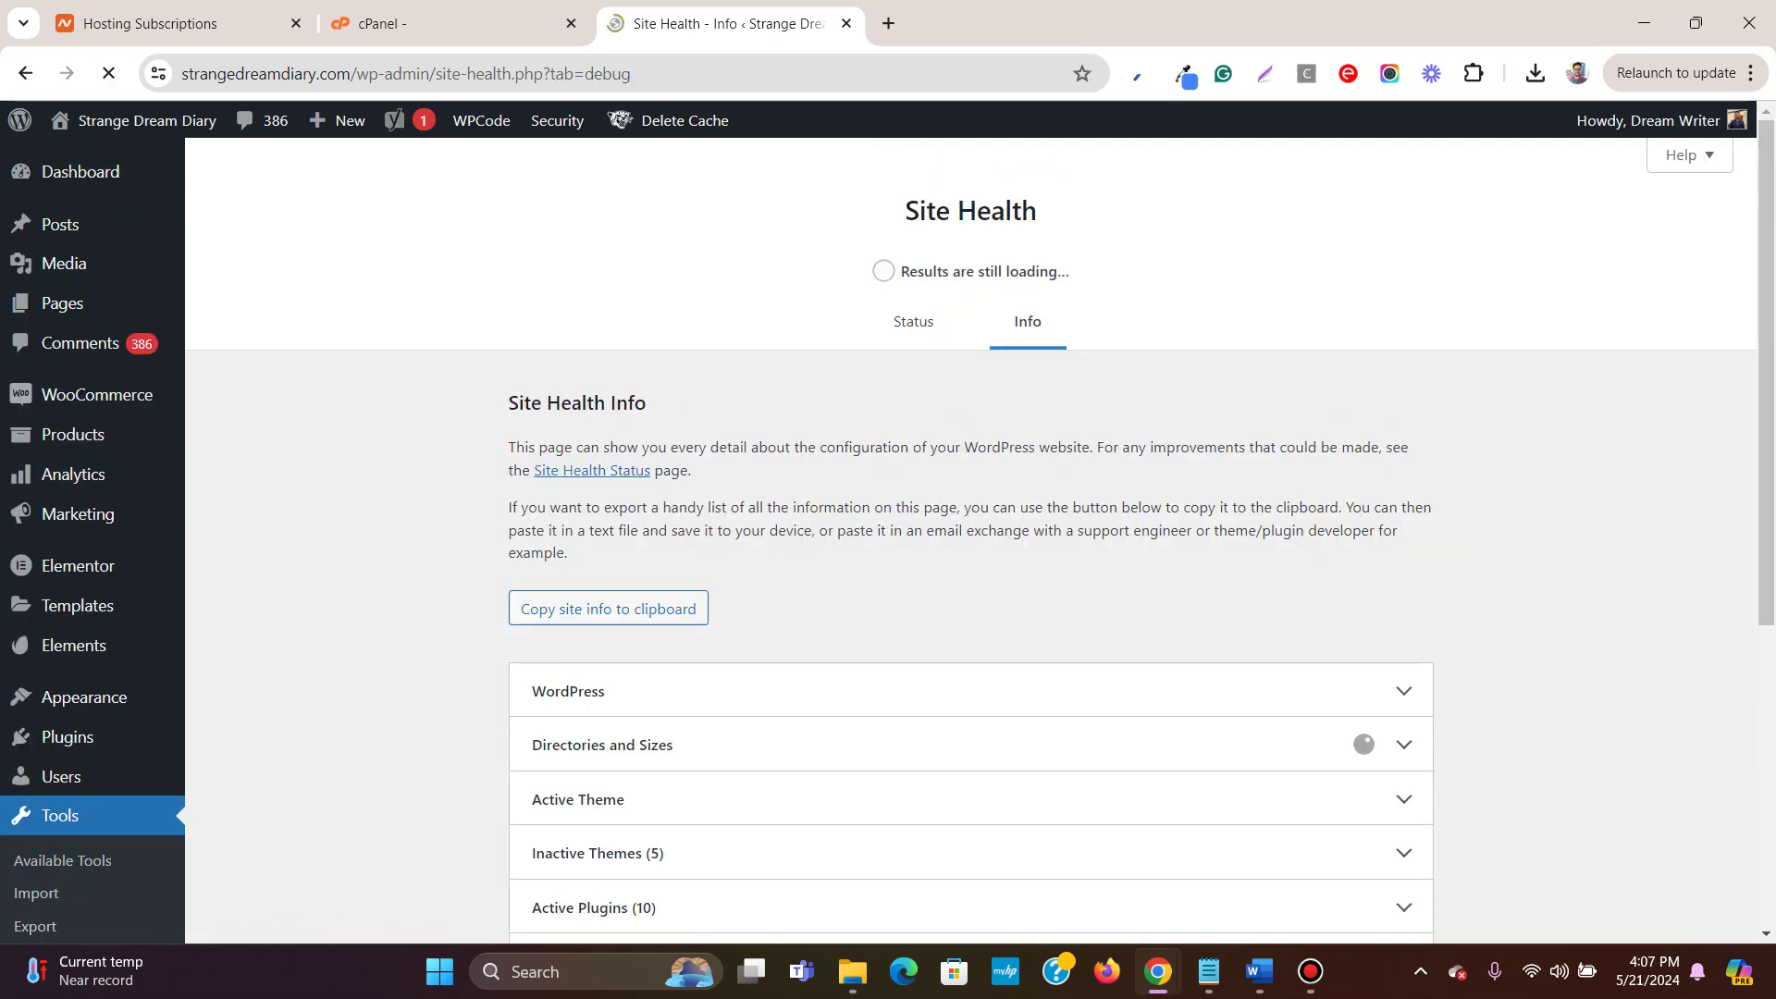
scroll(972, 536, "down", 7)
left_click(971, 569)
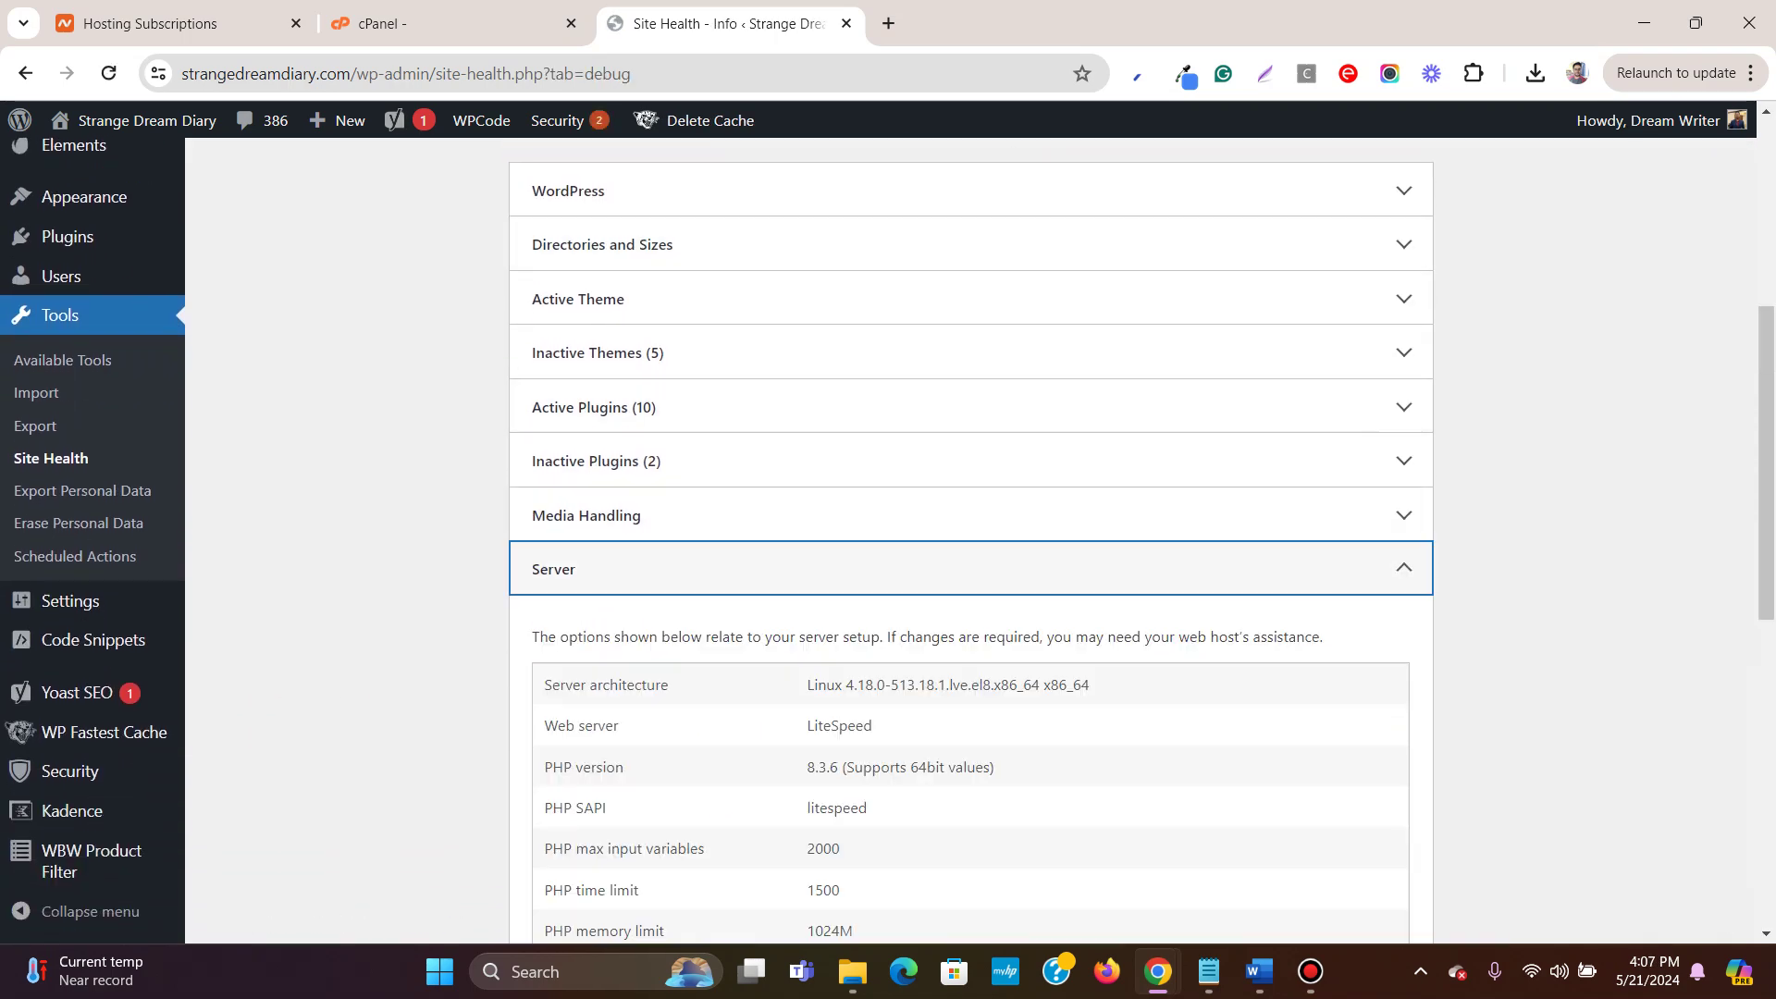
scroll(971, 569, "down", 1)
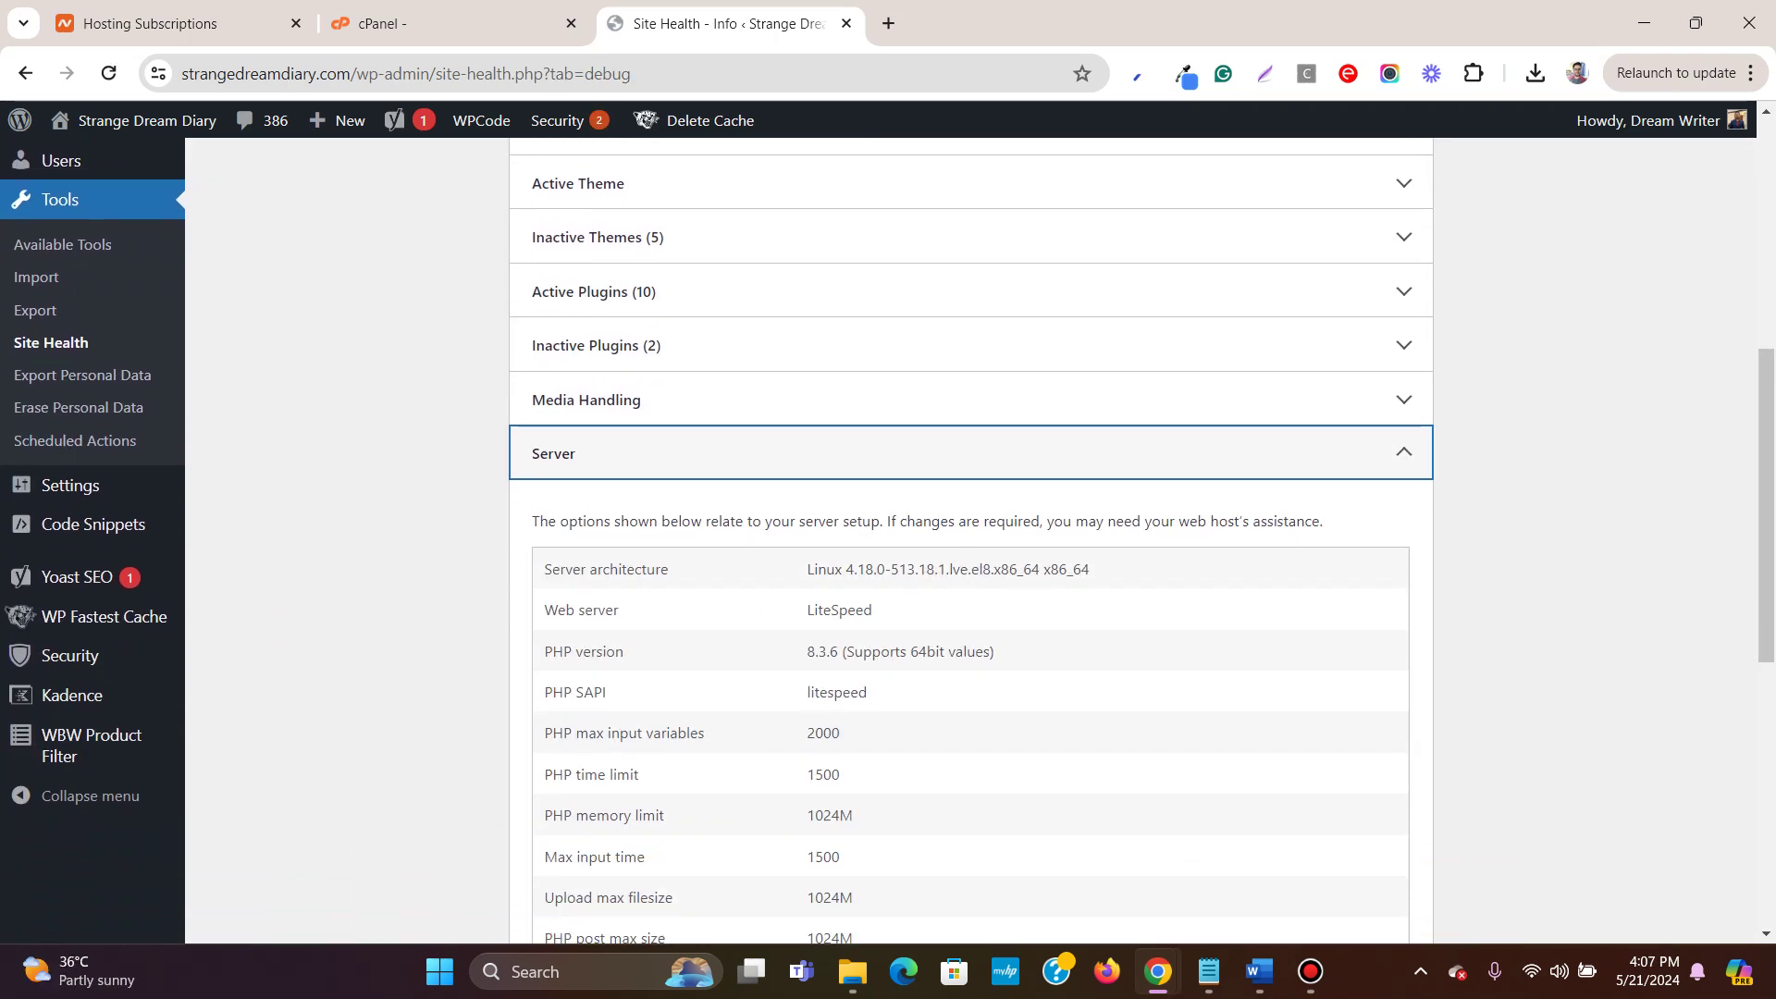
left_click_drag(808, 651, 838, 651)
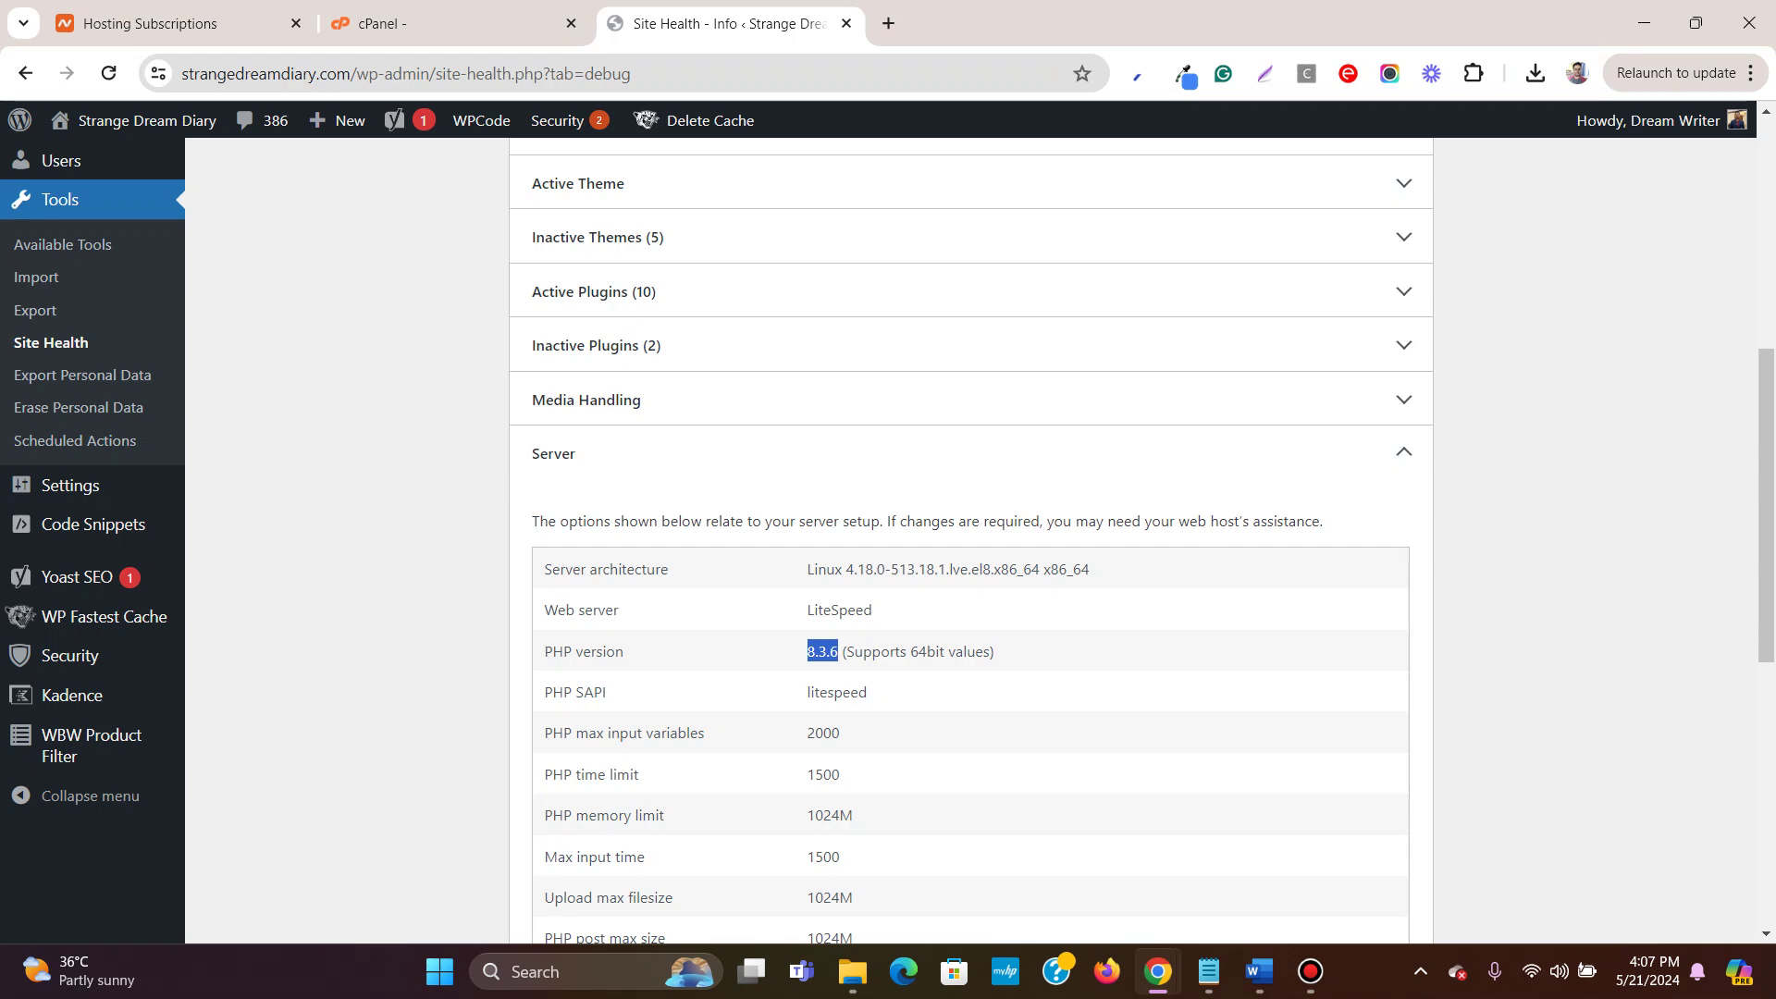
scroll(971, 536, "up", 10)
key("ctrl+shift+Tab")
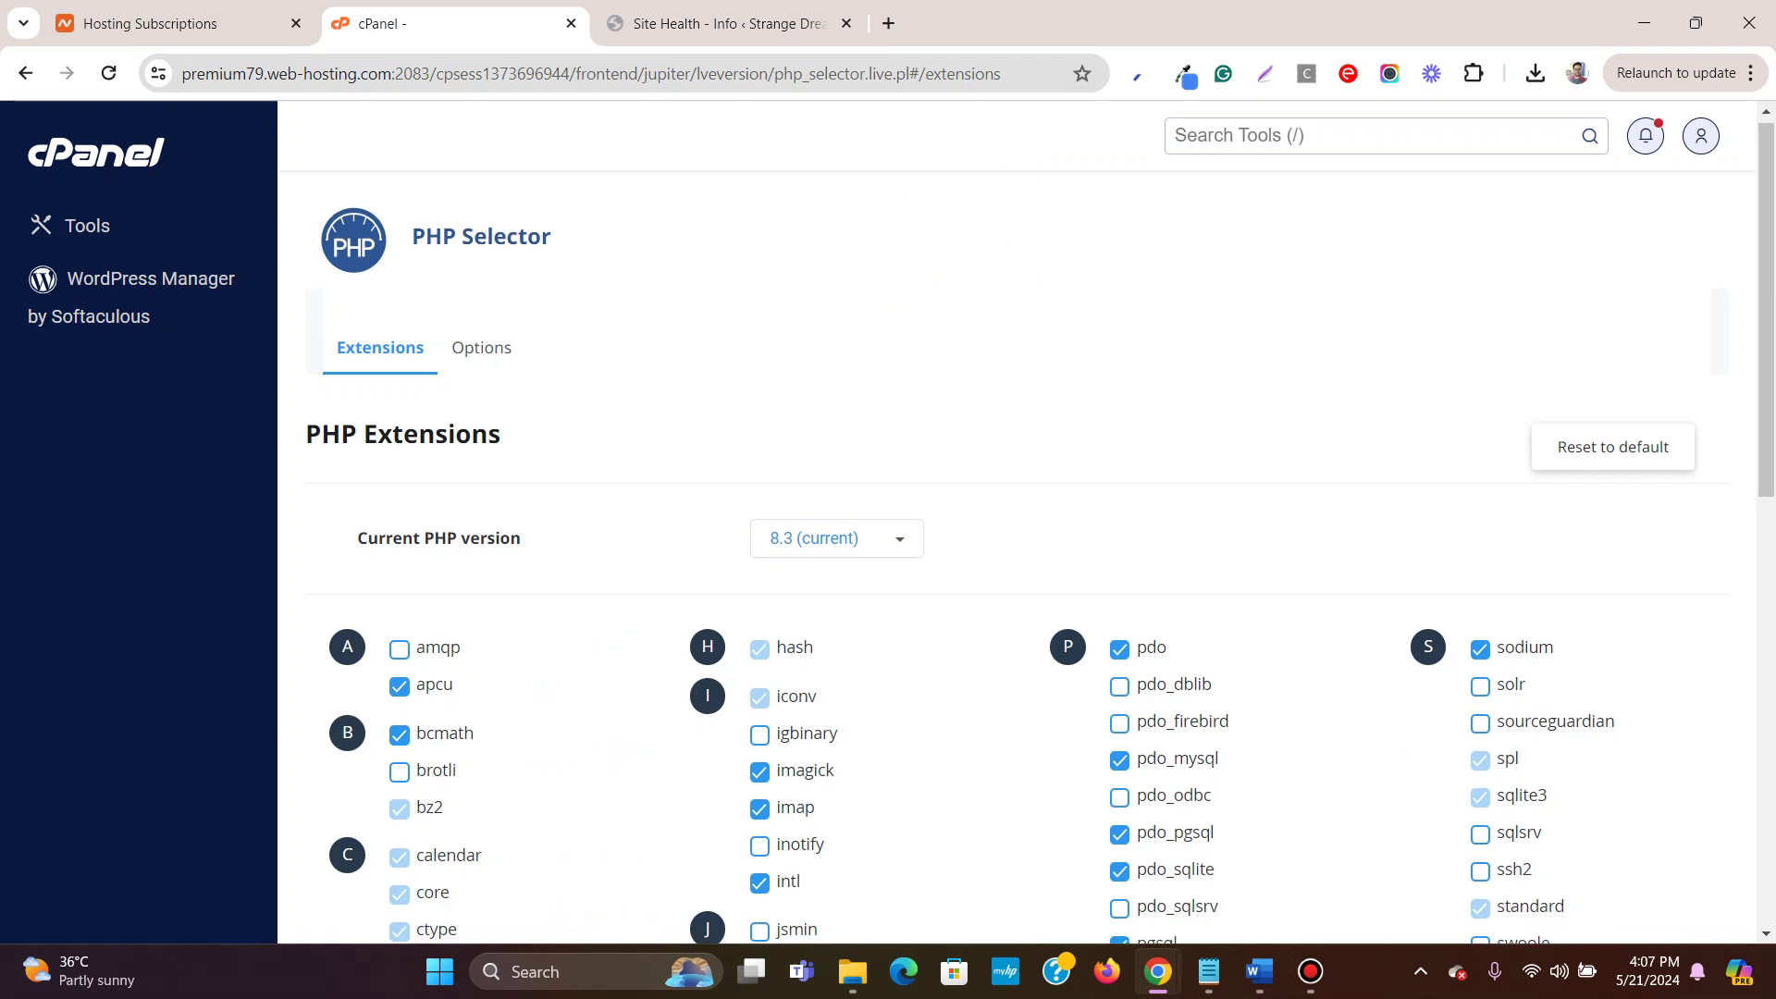
scroll(1027, 532, "down", 10)
scroll(1027, 532, "up", 10)
key("ctrl+Tab")
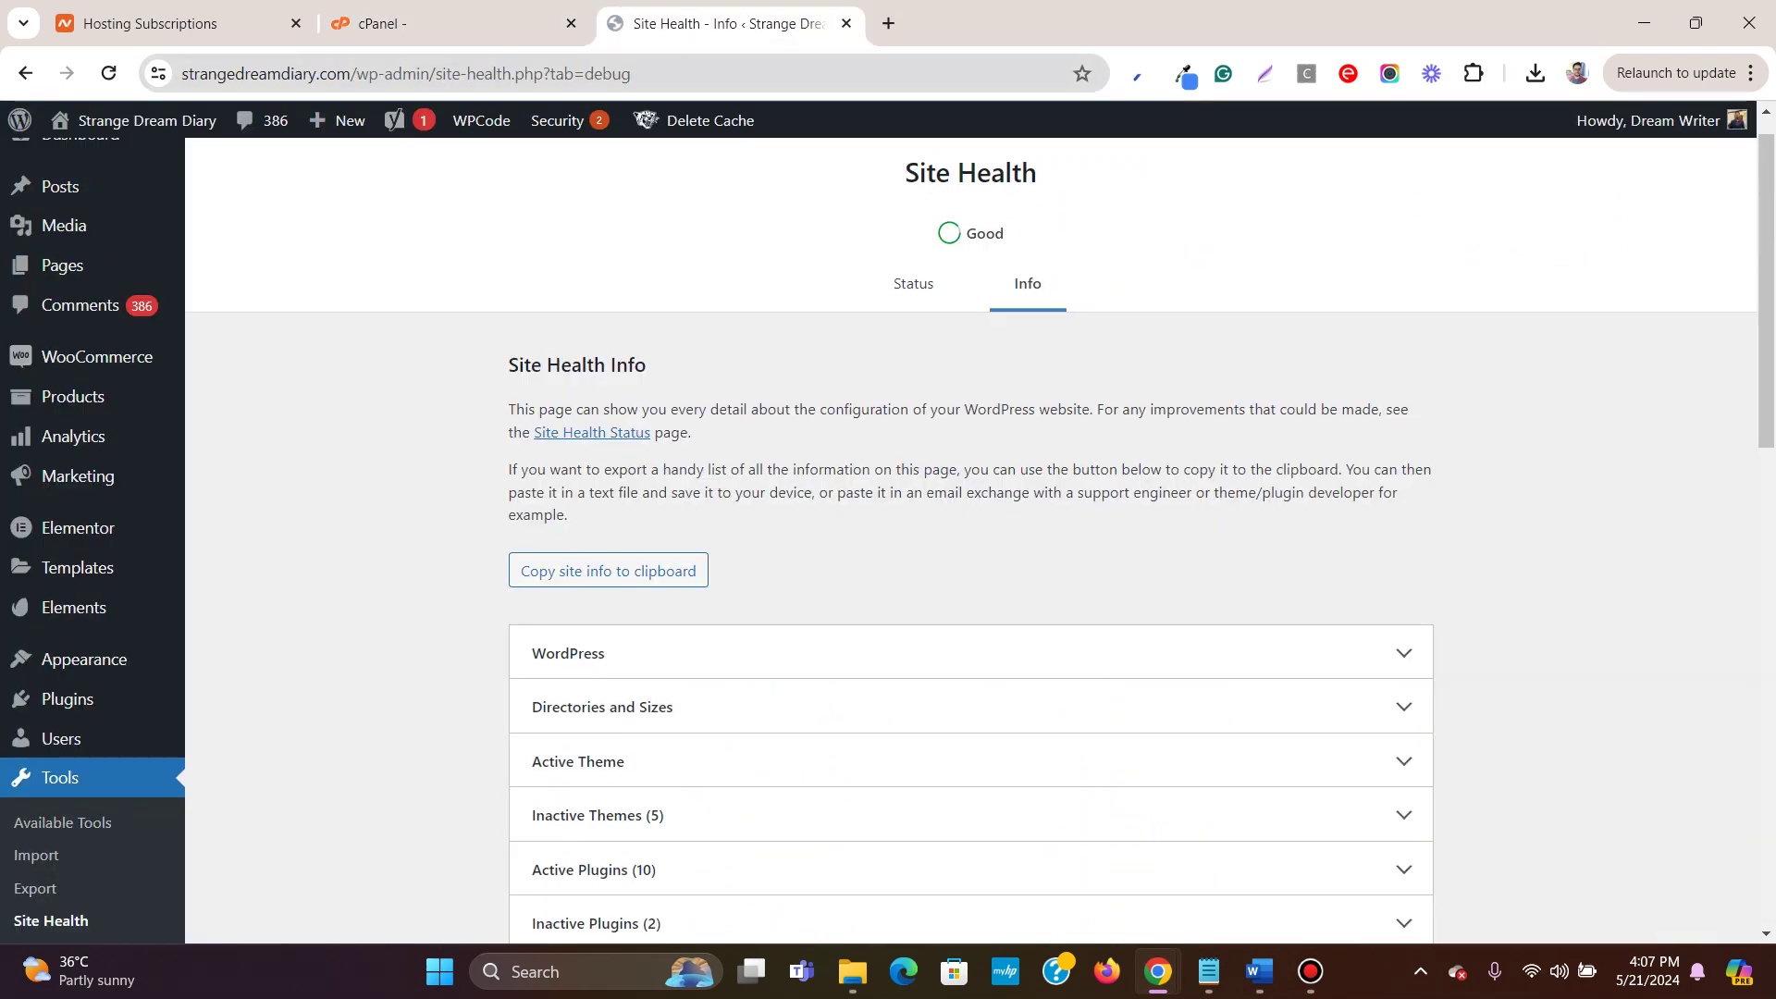
key("ctrl+shift+Tab")
key("ctrl+shift+Tab")
key("ctrl+Tab")
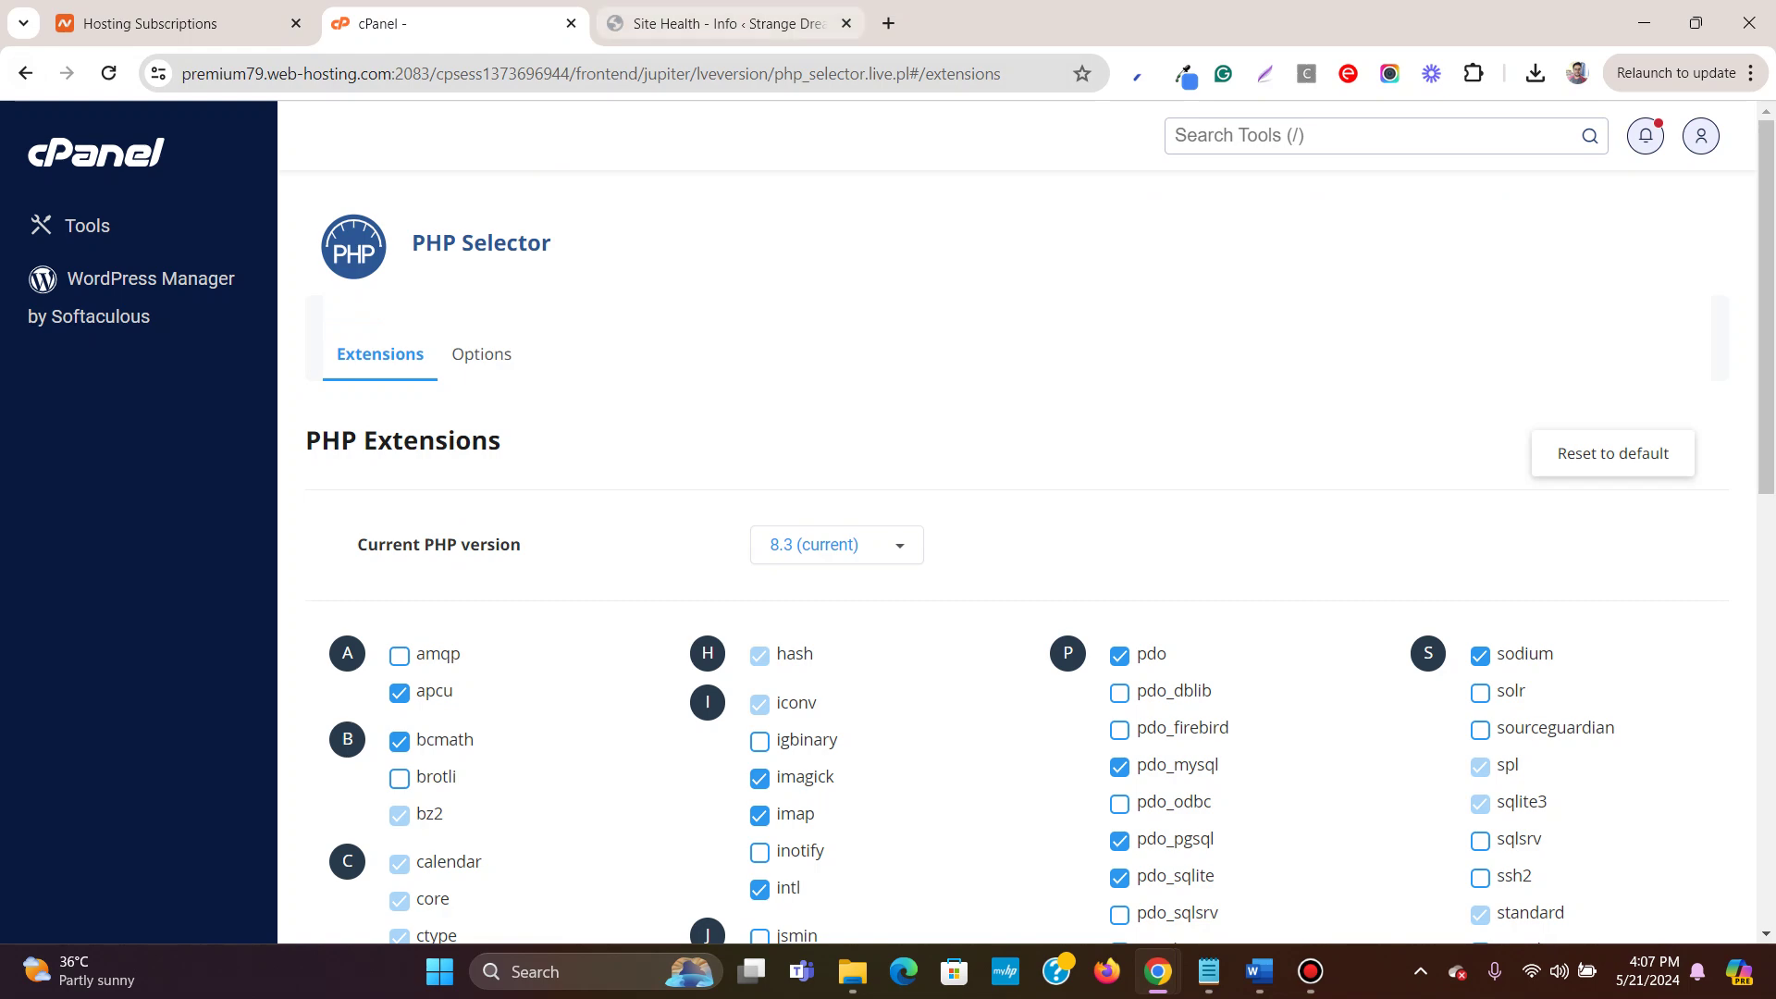
scroll(1018, 555, "down", 1)
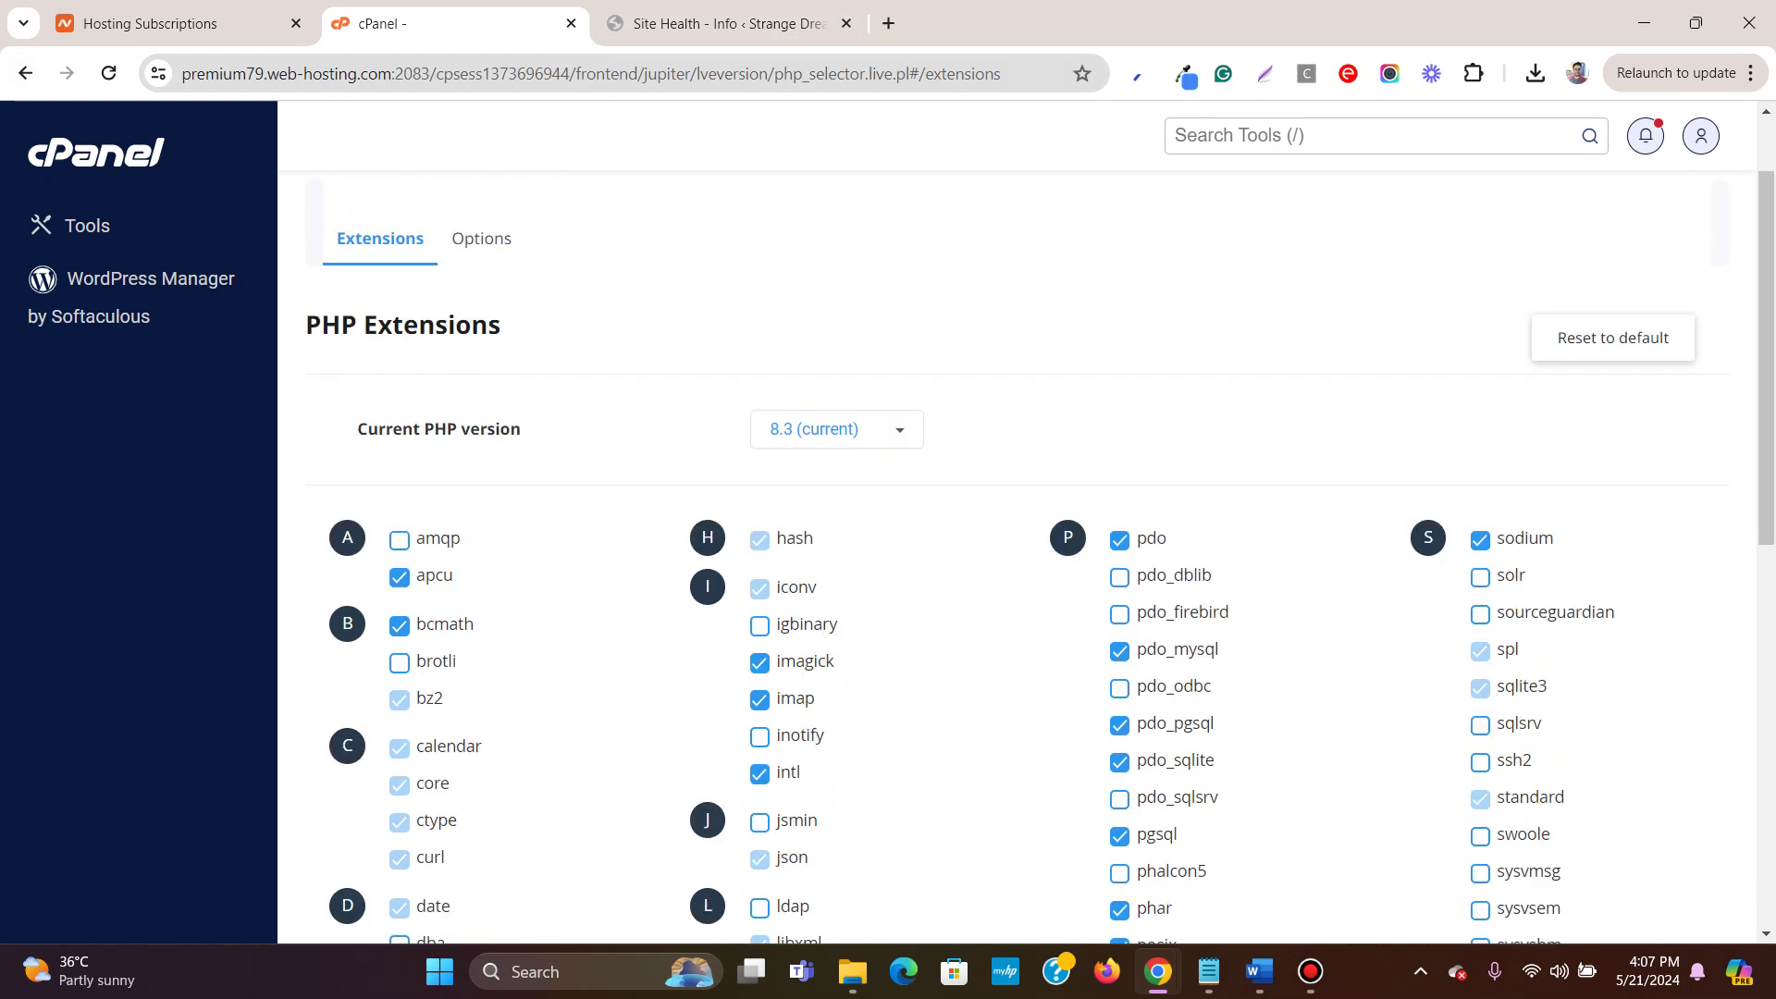
left_click(729, 23)
left_click(444, 23)
left_click(837, 429)
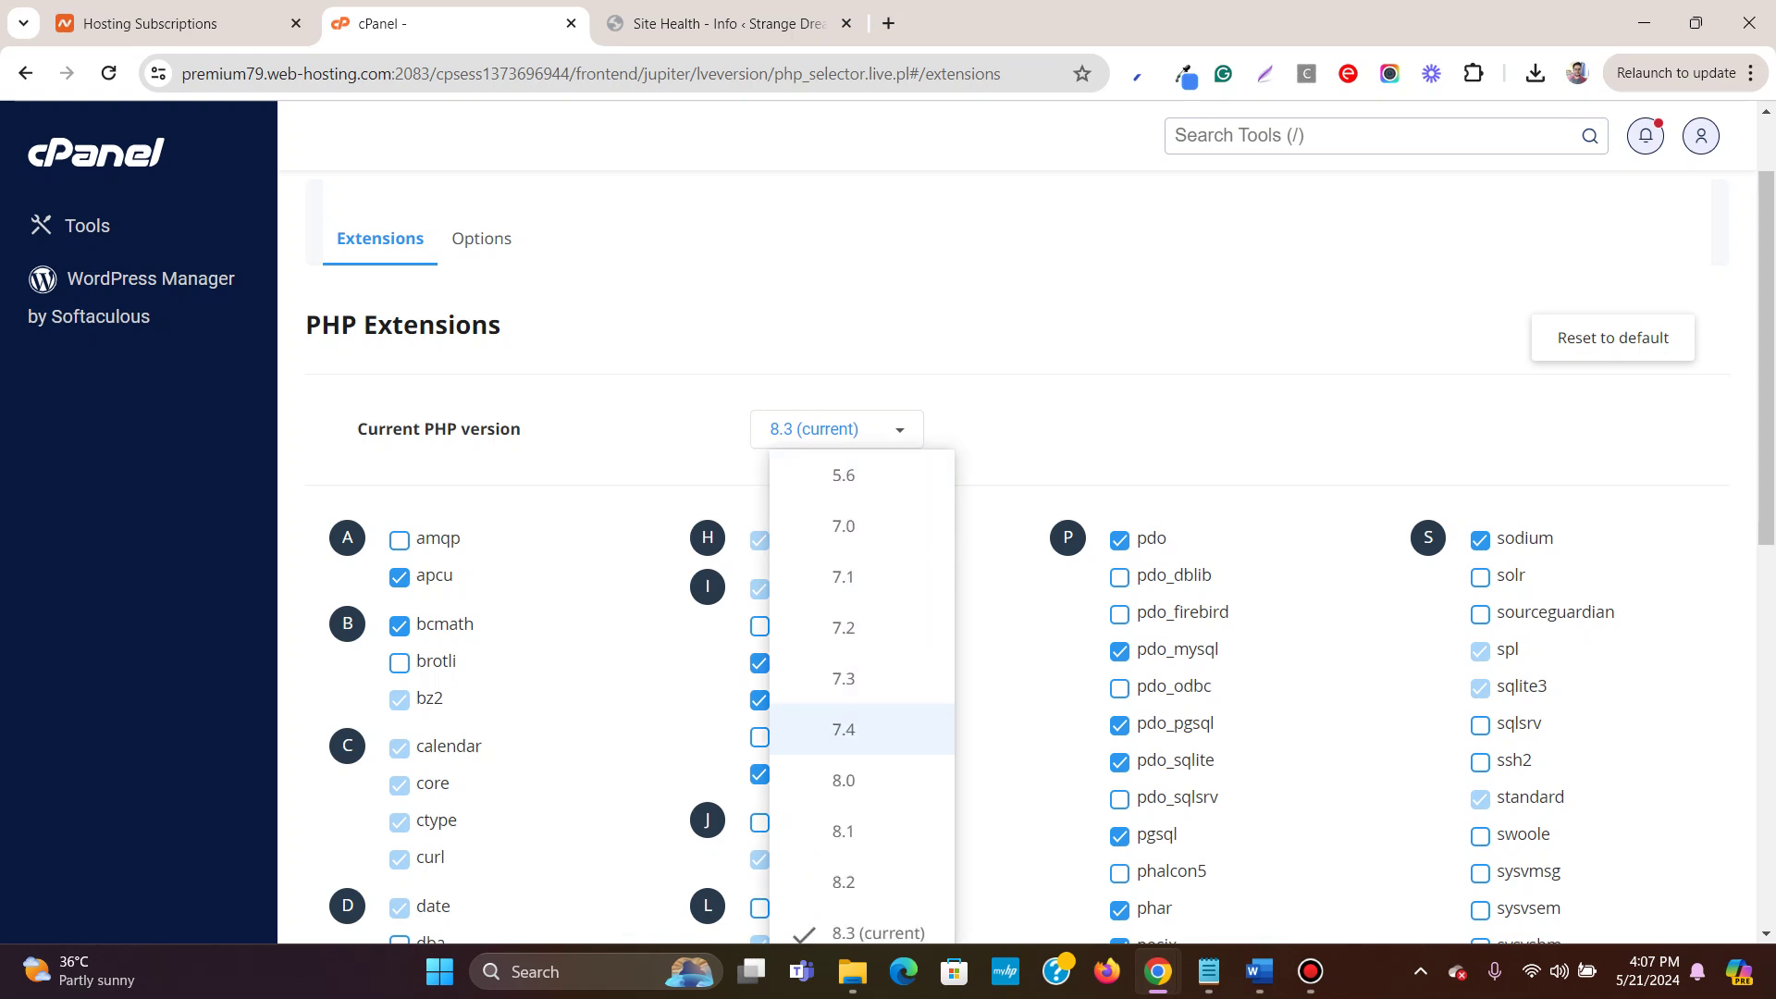
key("Escape")
scroll(1018, 555, "up", 1)
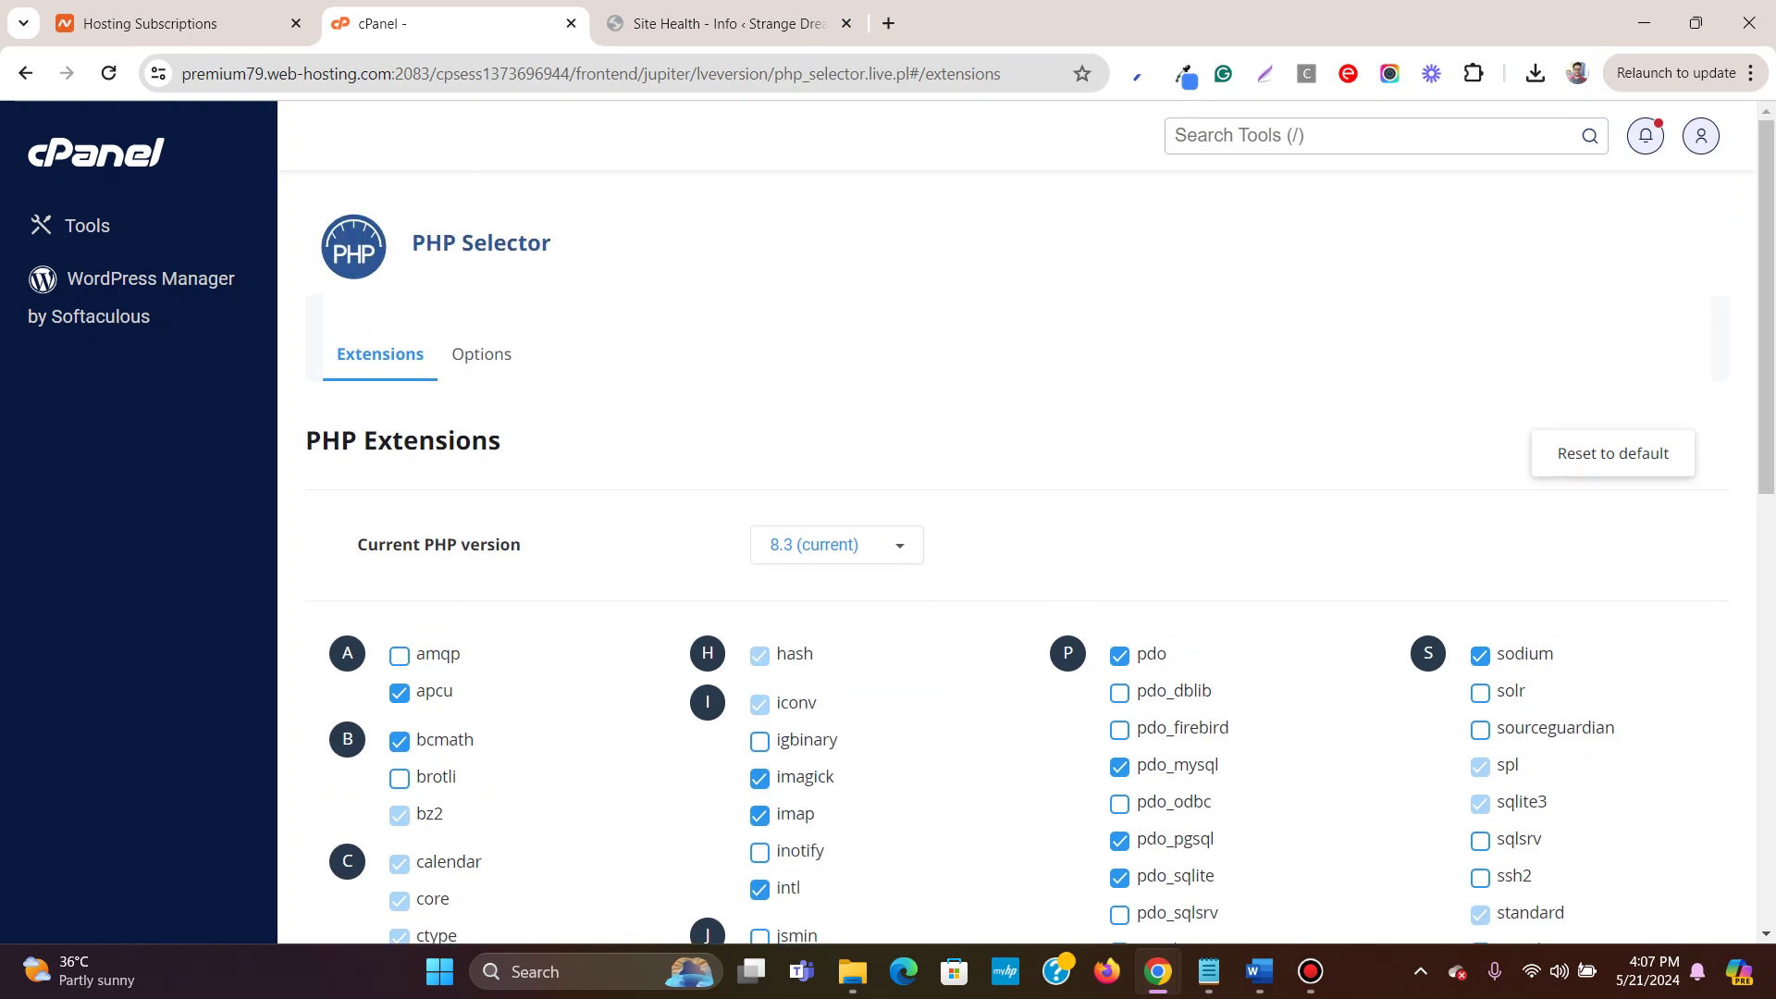